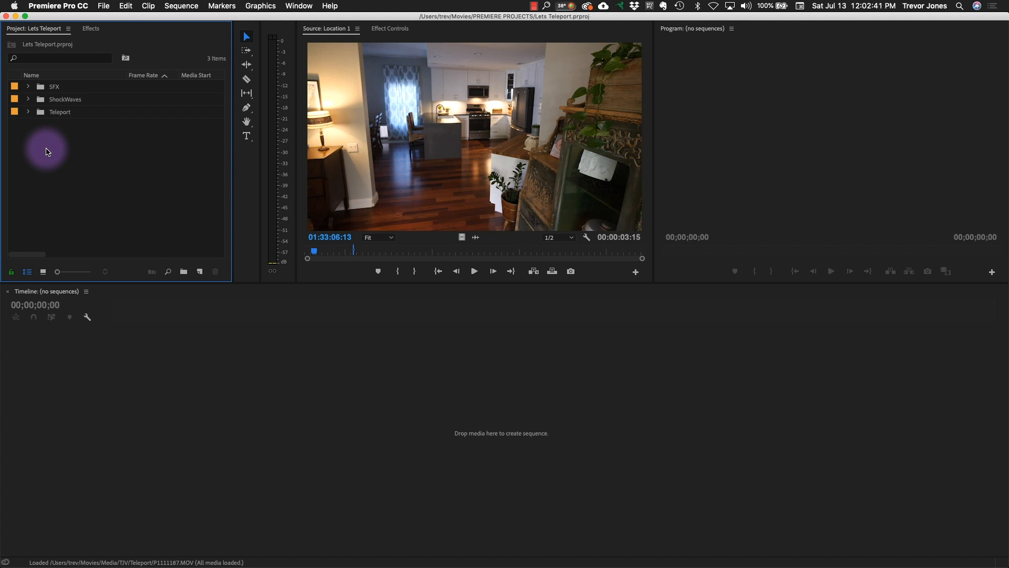
- Load the Location 1 clip from the Teleport bin and mark its In point at 01:35:21:02 and Out point at 01:35:24:12
left_click(27, 112)
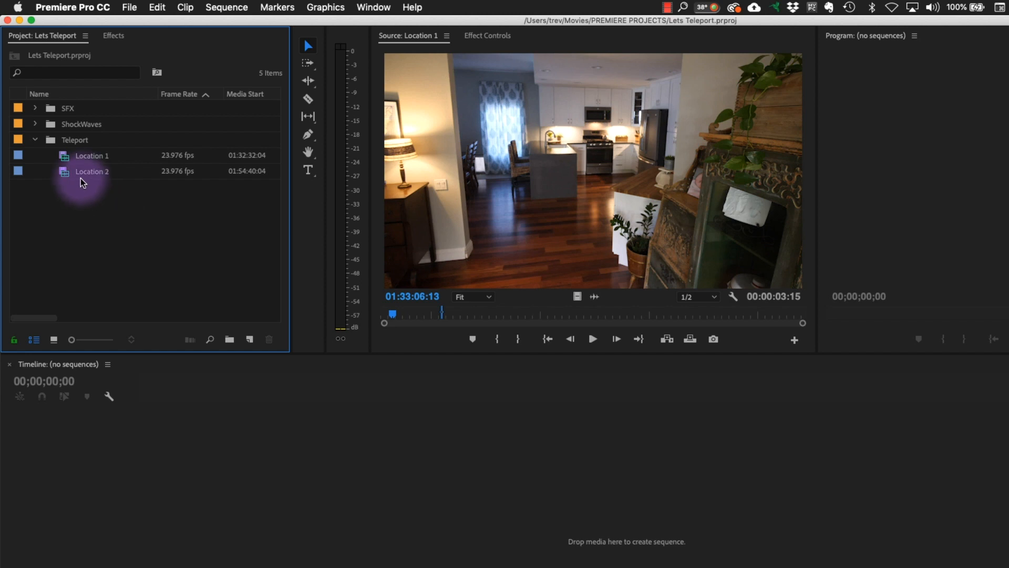
double_click(64, 156)
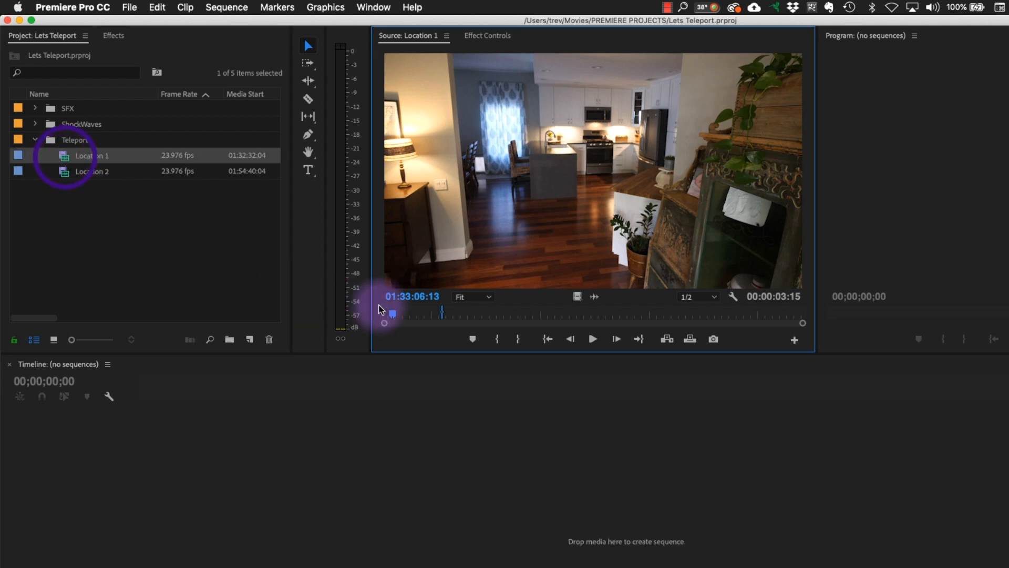
left_click_drag(392, 315, 431, 319)
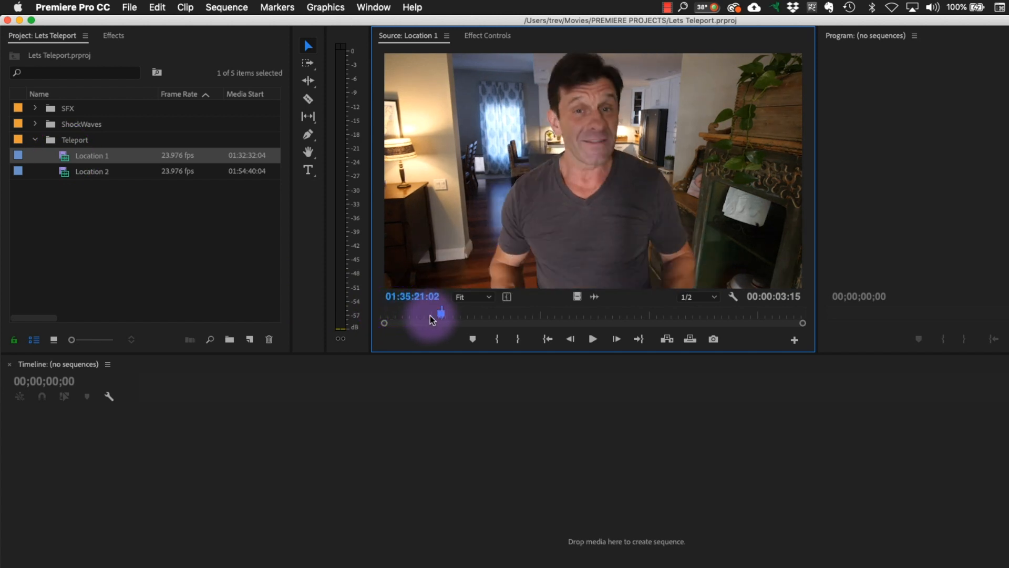
key("space")
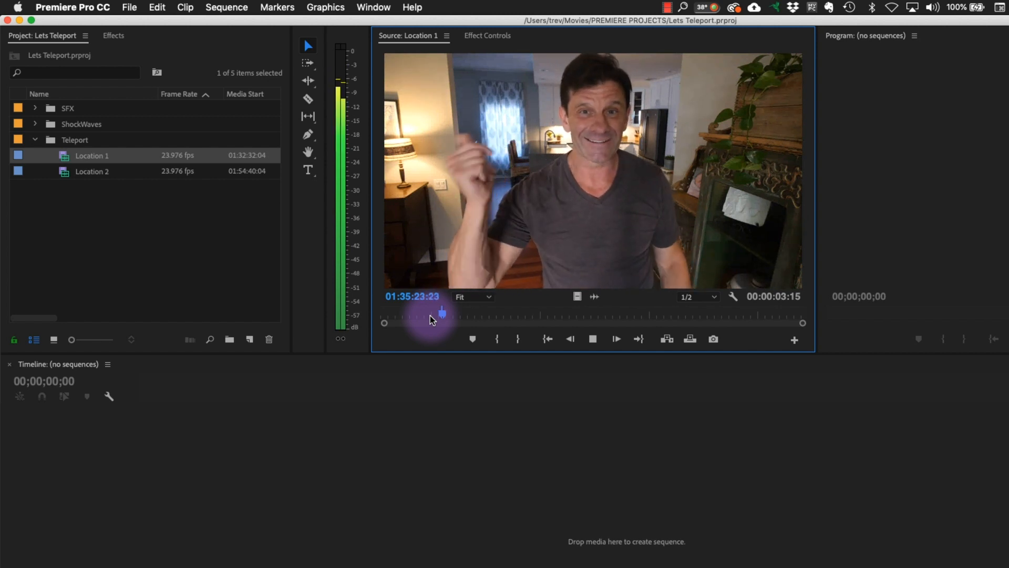
key("space")
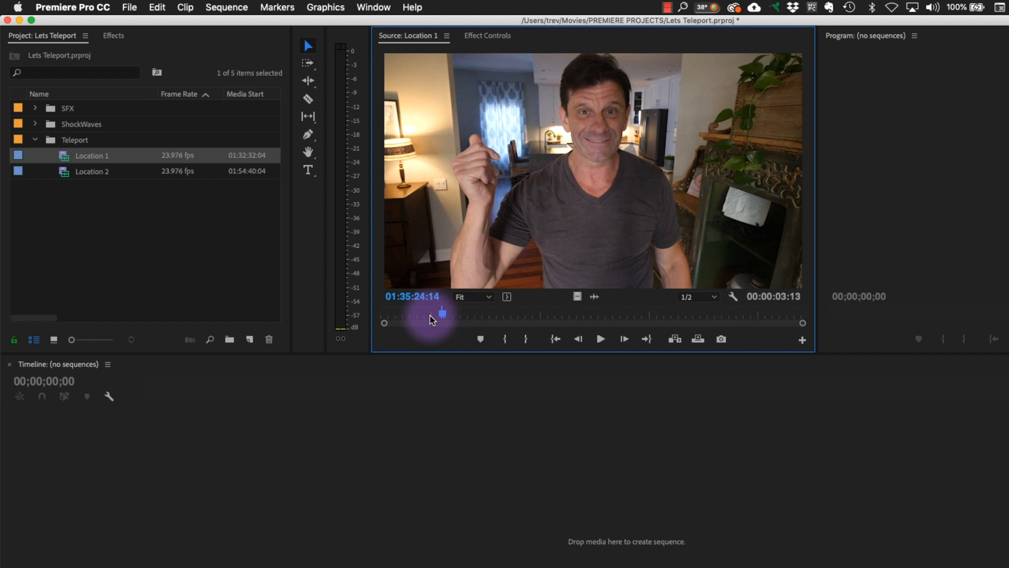
left_click_drag(430, 315, 450, 319)
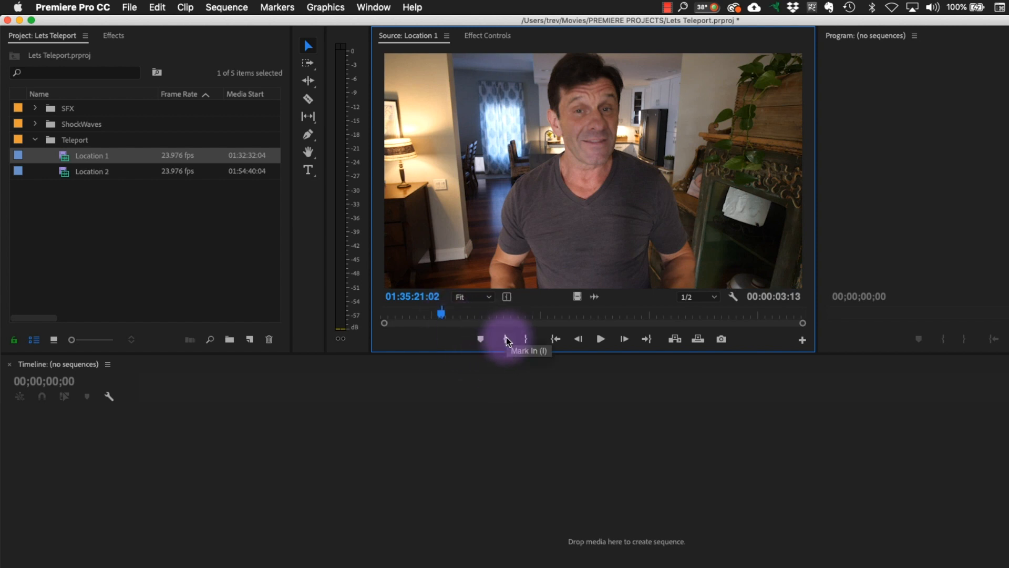
key("space")
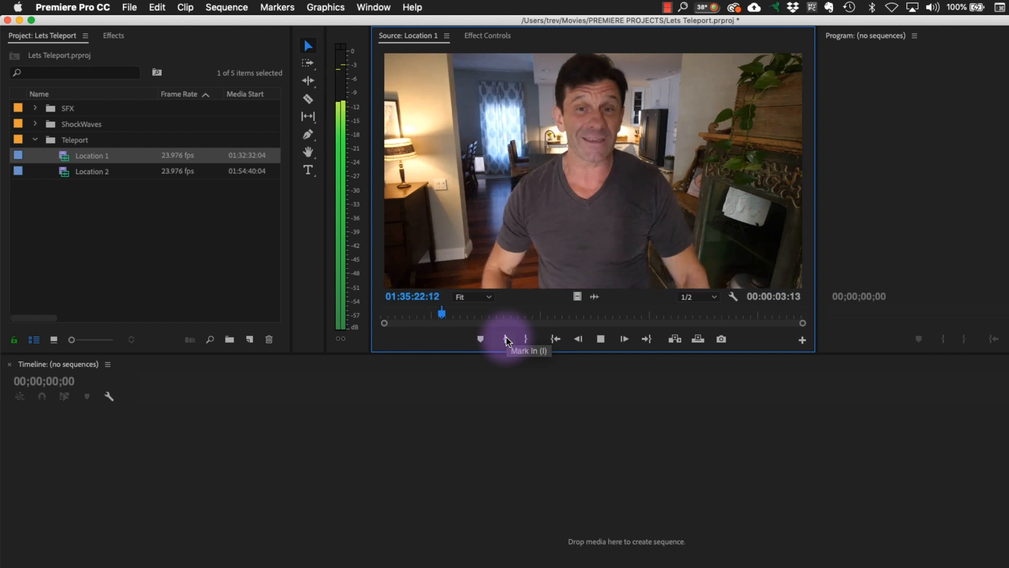
key("space")
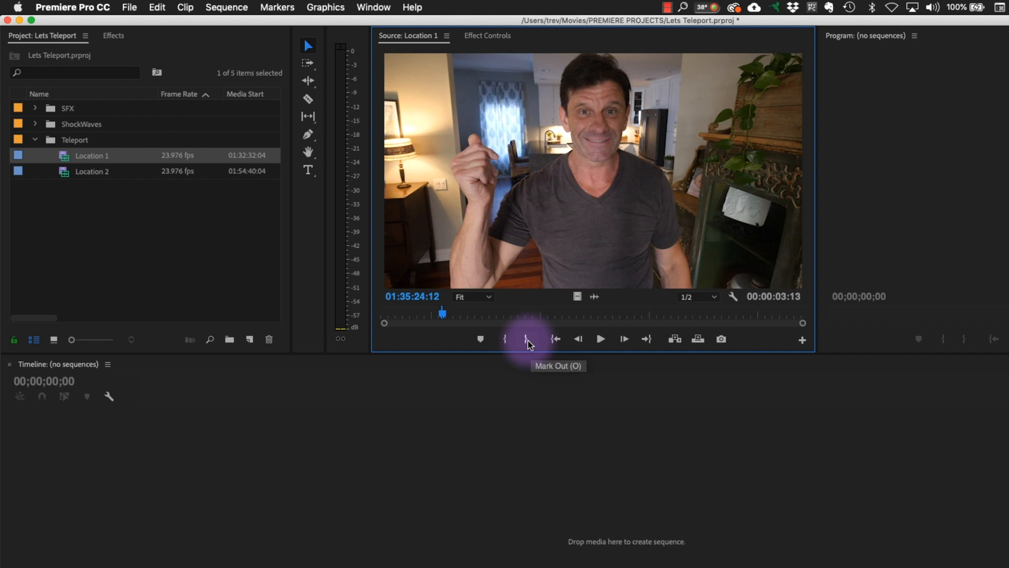
left_click(530, 344)
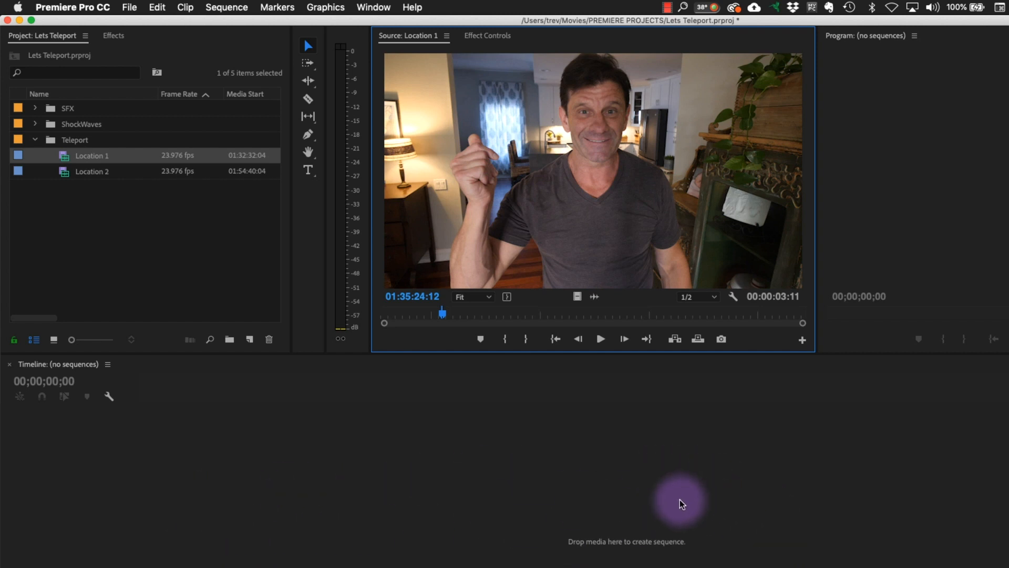
- Create a new sequence from the marked Location 1 clip and play it through to its end
left_click(615, 171)
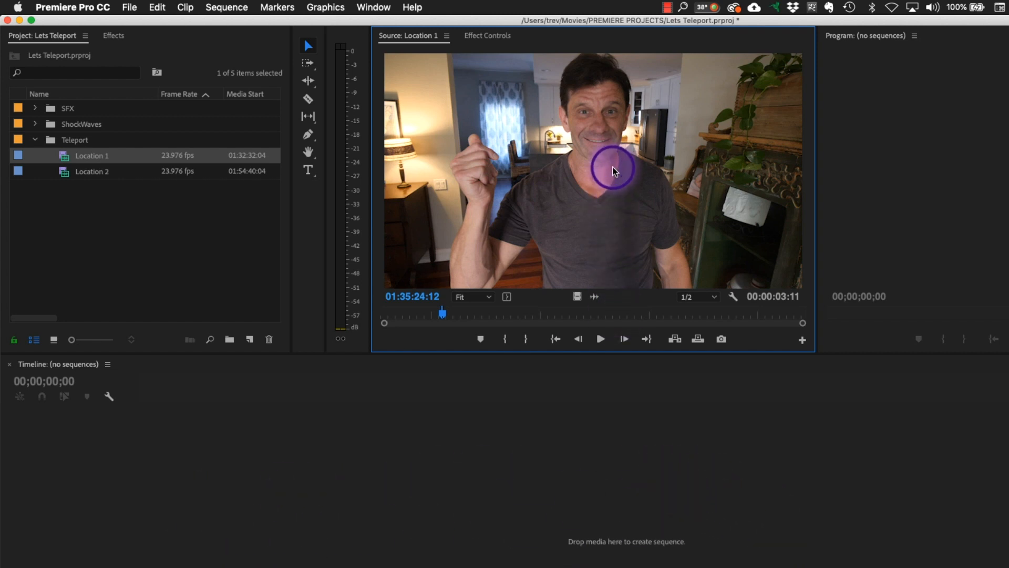
left_click_drag(615, 171, 250, 340)
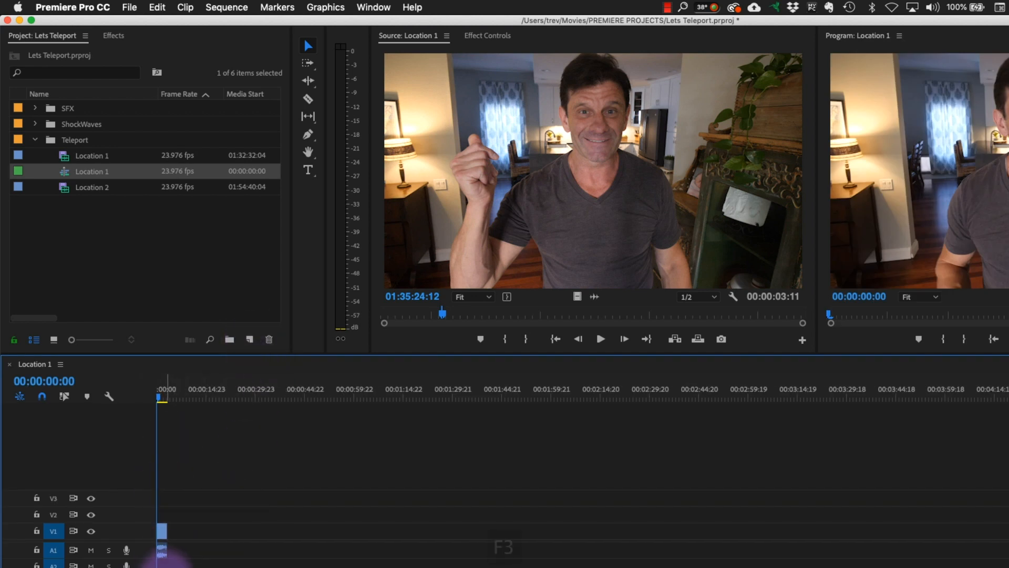
key("F3")
key("space")
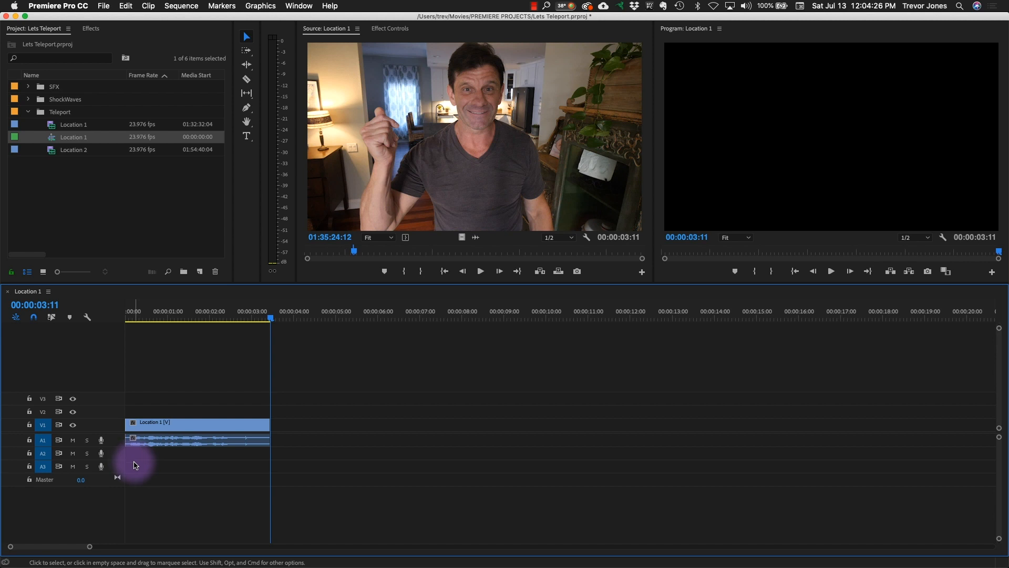
- Rename the new Location 1 sequence in the Teleport bin as "Lets Teleport"
left_click(108, 181)
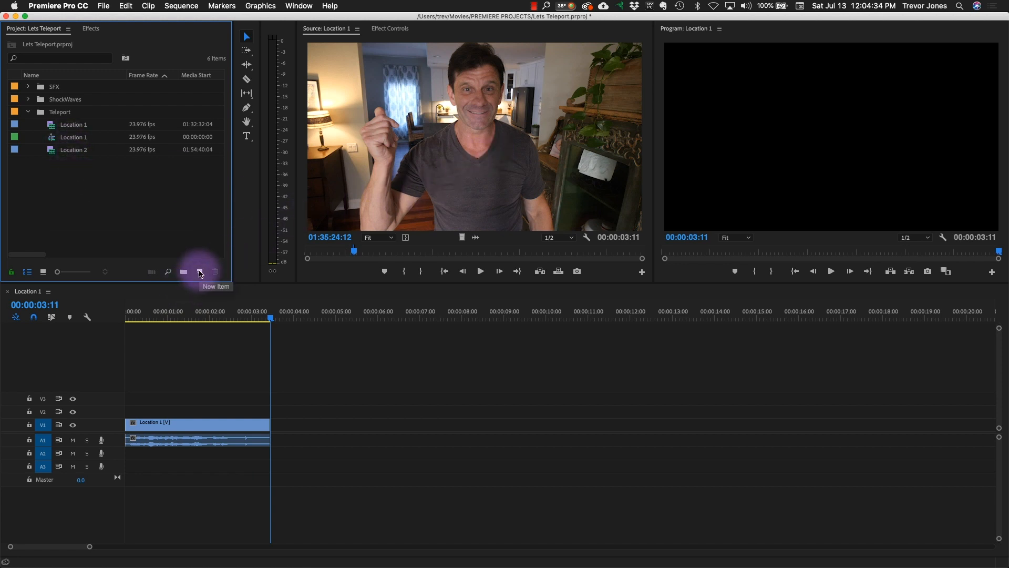
left_click(74, 140)
left_click(74, 138)
type("Lets Tee")
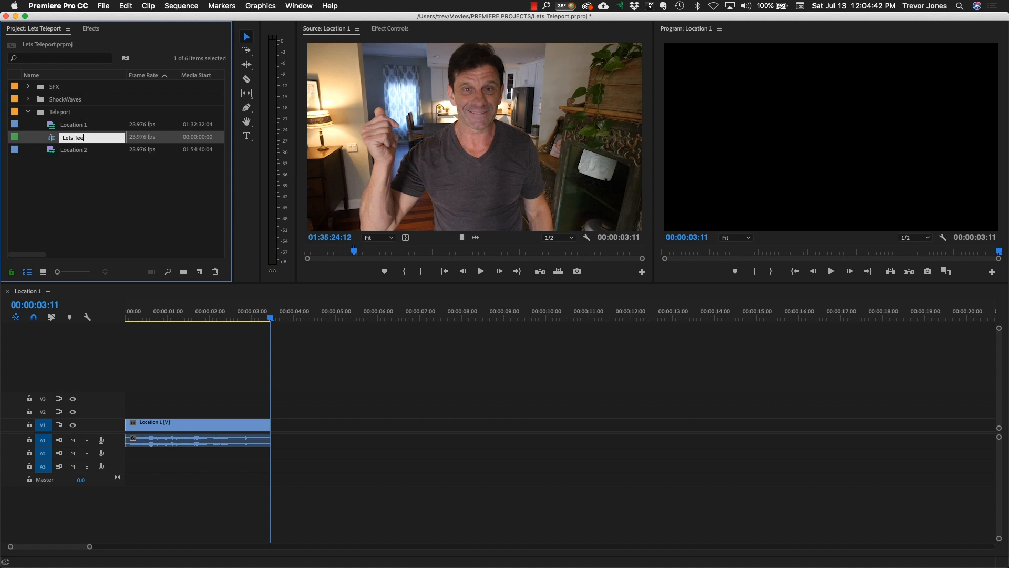
type("eport")
key("Tab")
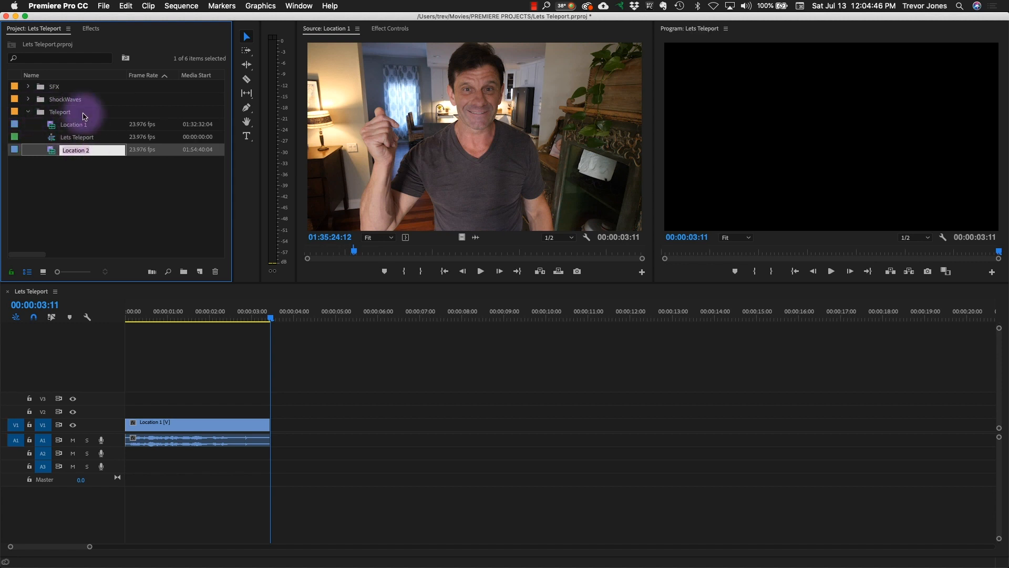
- Move the Lets Teleport sequence out of the Teleport bin to the project's root level
left_click(51, 137)
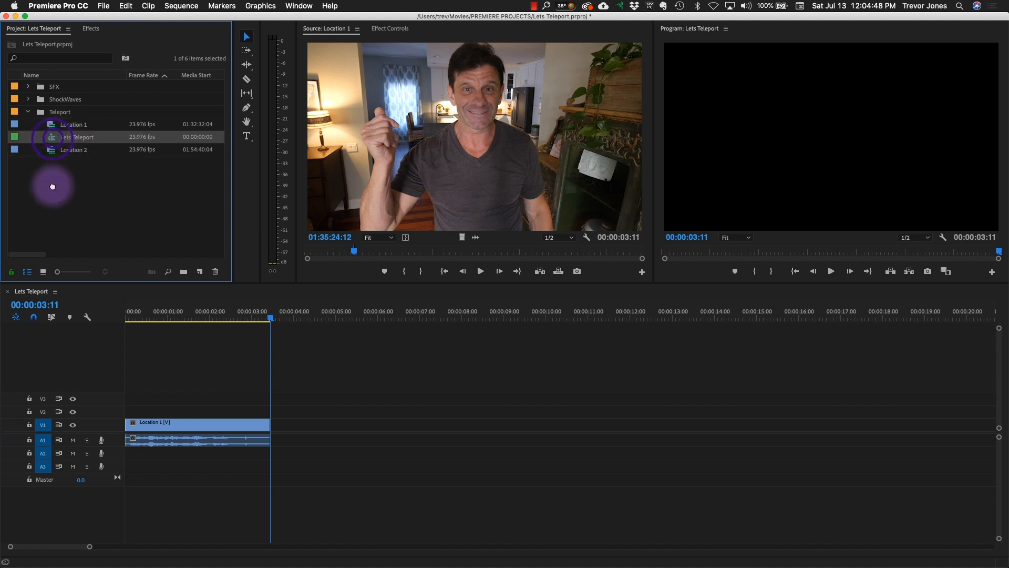
left_click_drag(52, 176, 52, 188)
left_click(29, 112)
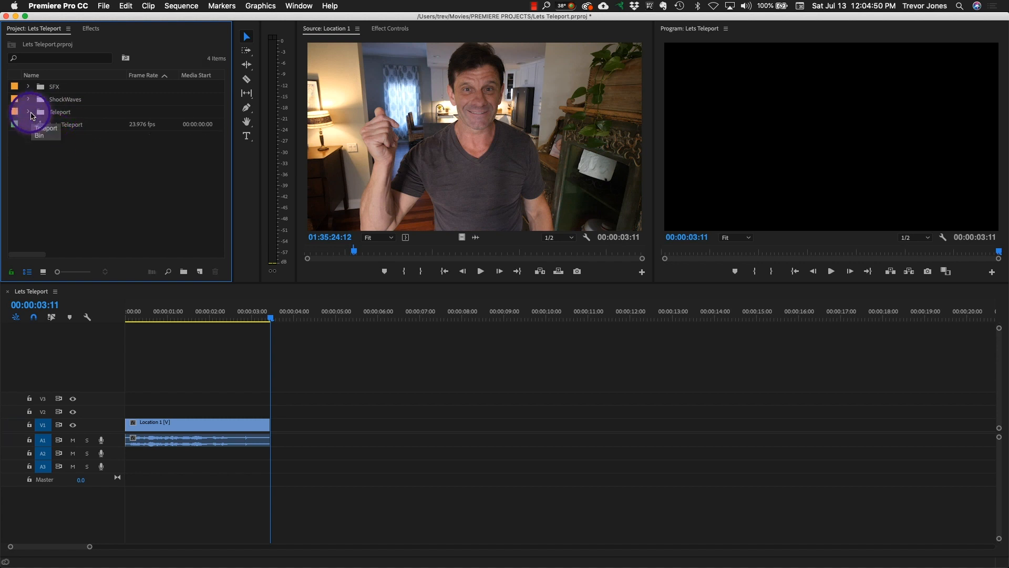
left_click(29, 111)
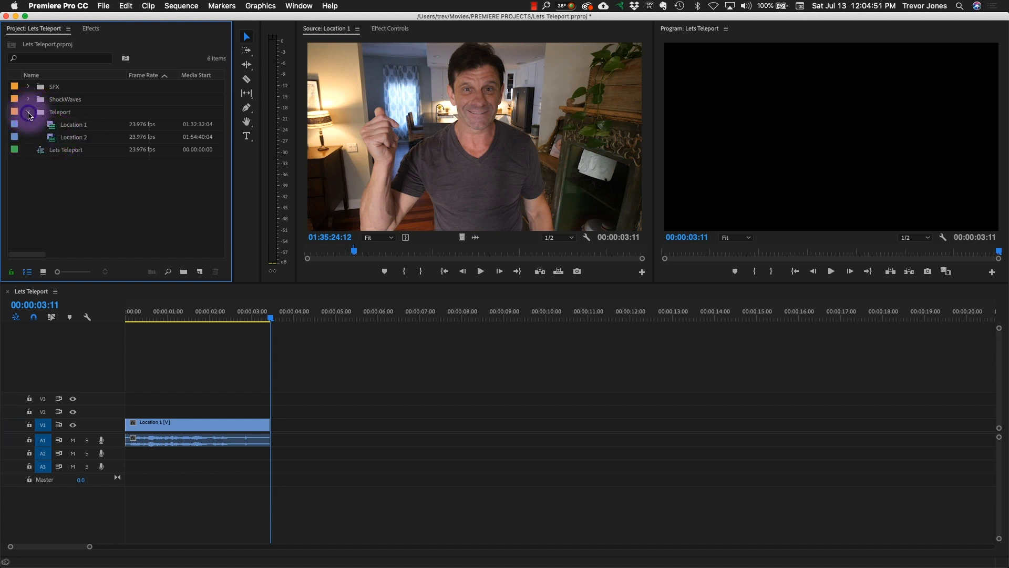
- Load the Location 2 clip as source and mark its In point at 01:54:43:13, shortly before the finger snap
double_click(51, 139)
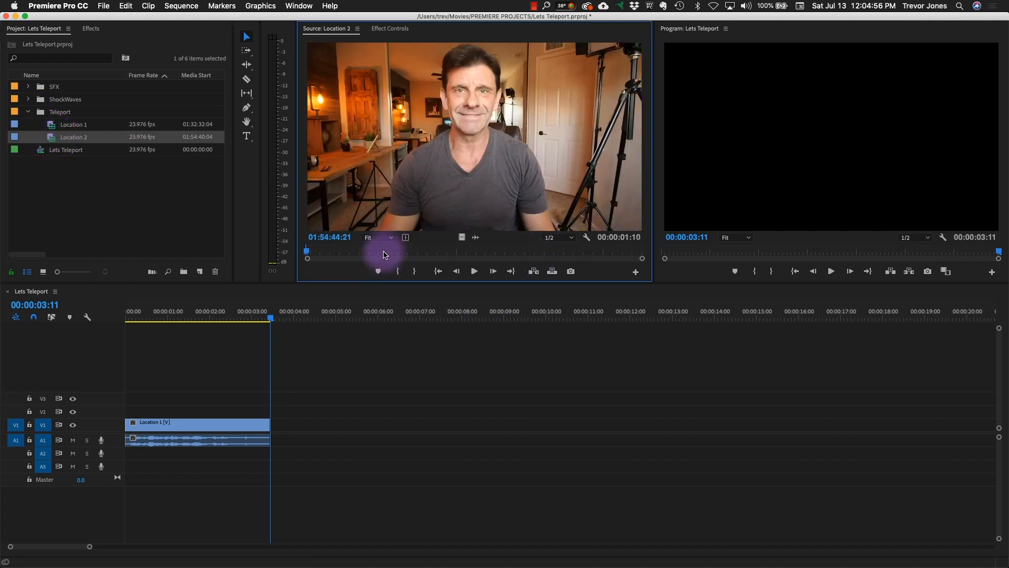
left_click_drag(350, 254, 292, 254)
key("F3")
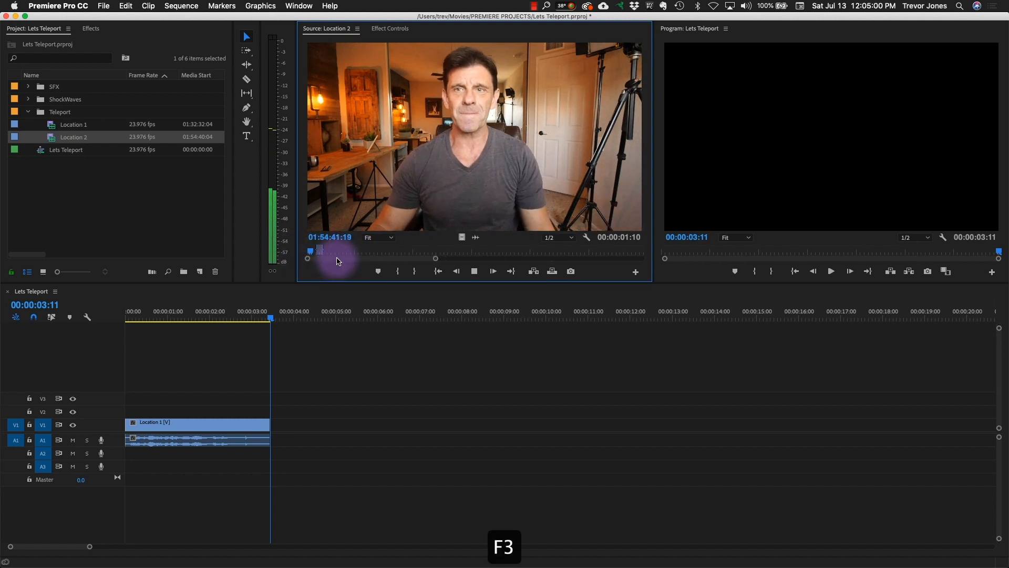
key("space")
key("j")
key("super+z")
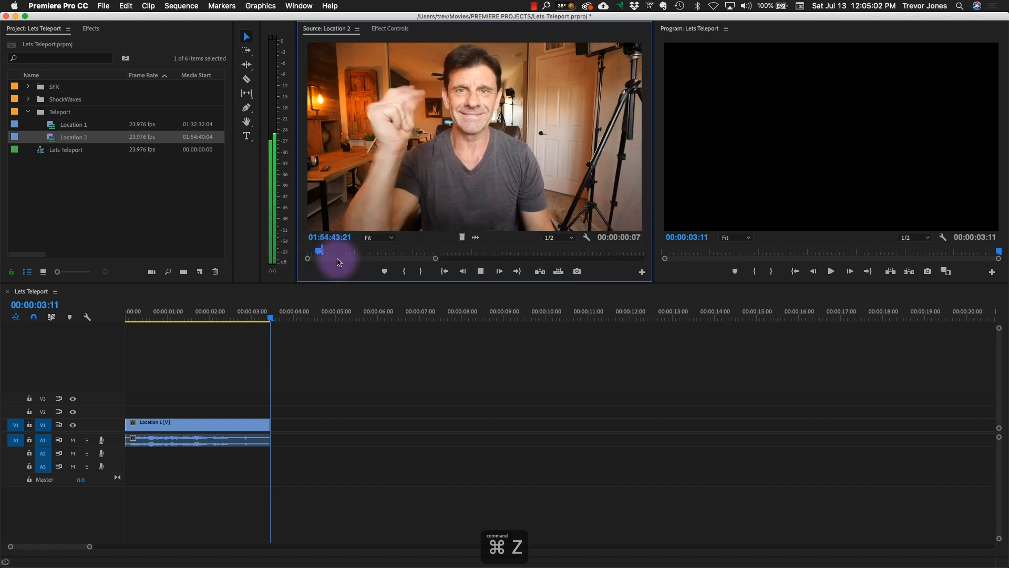
key("k")
key("space")
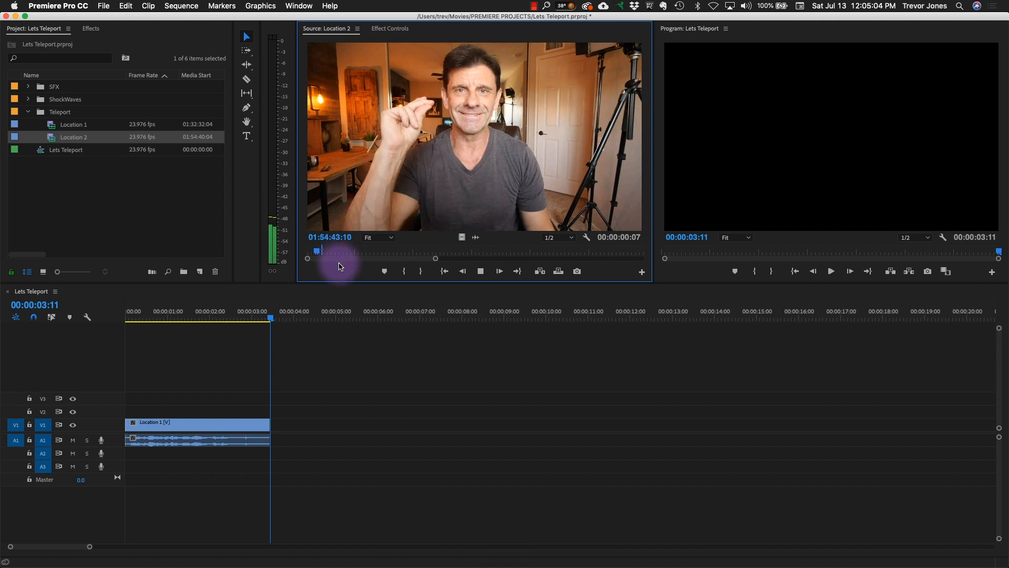
key("k")
key("i")
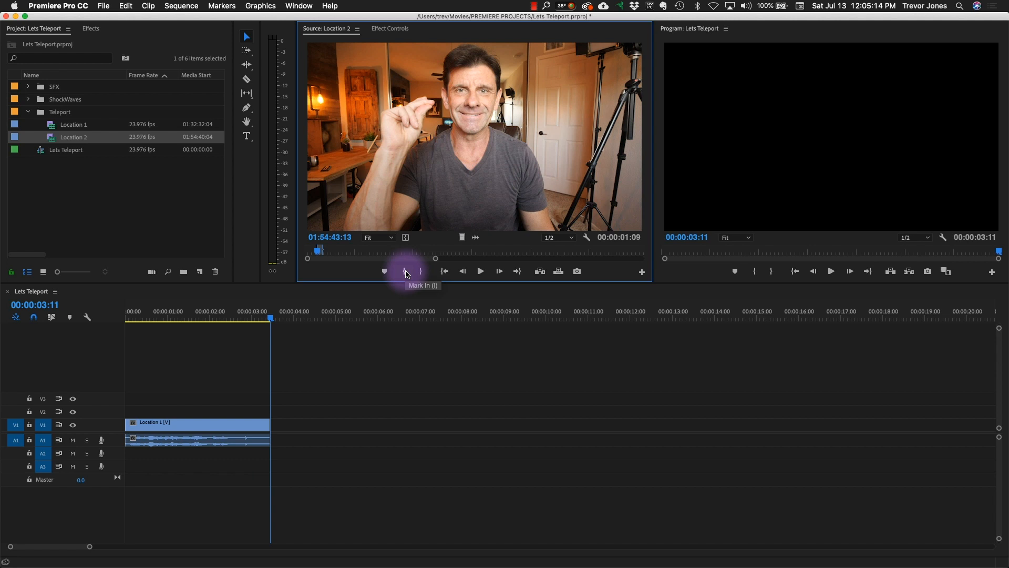
- Mark Location 2's Out point at 01:54:45:09, after the hand has dropped out of view
key("l")
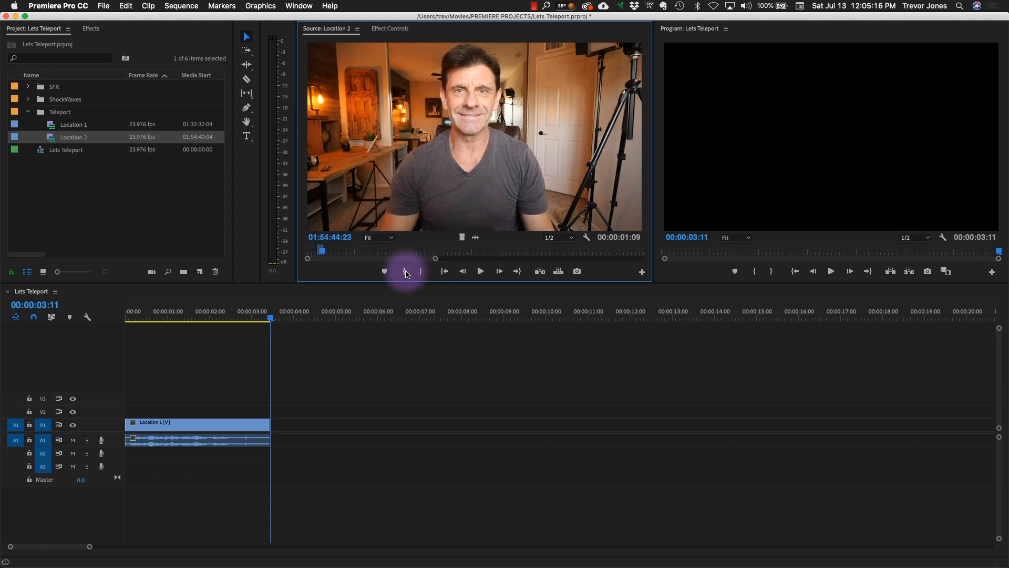
key("space")
key("space")
key("o")
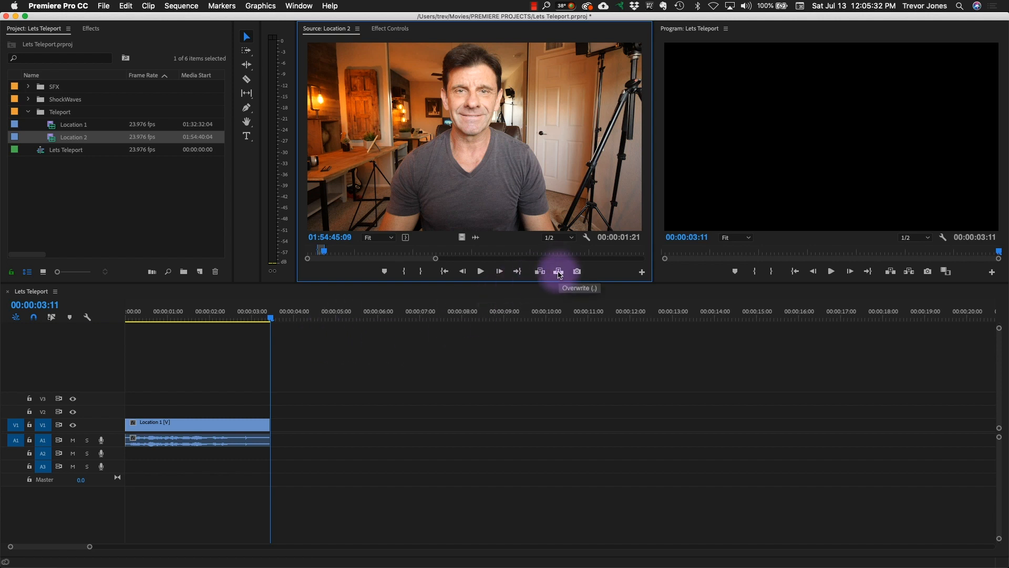
- Add the marked part of Location 2 directly after Location 1 in the sequence and play across the cut
left_click_drag(463, 138, 880, 205)
left_click_drag(281, 311, 227, 323)
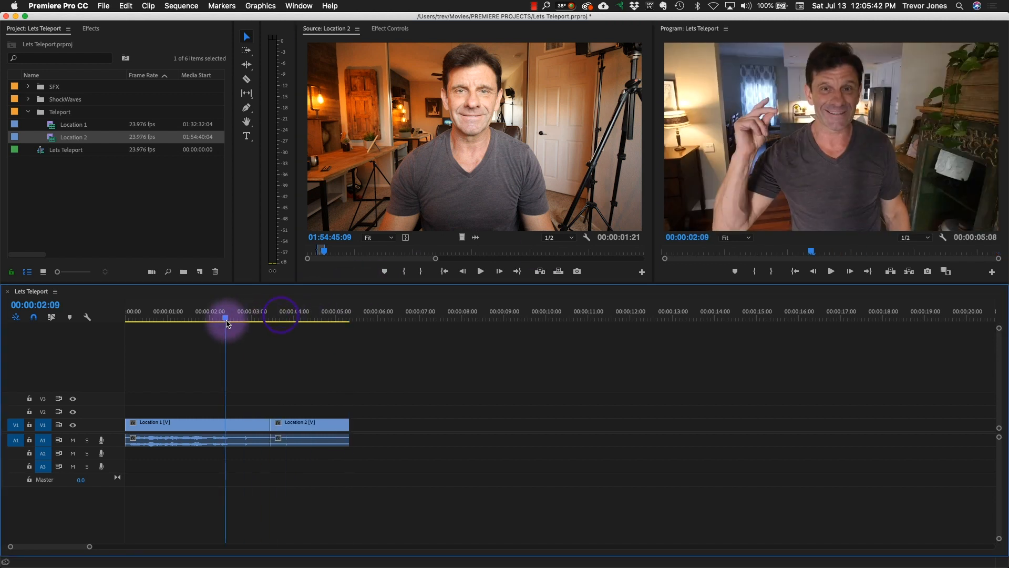
key("space")
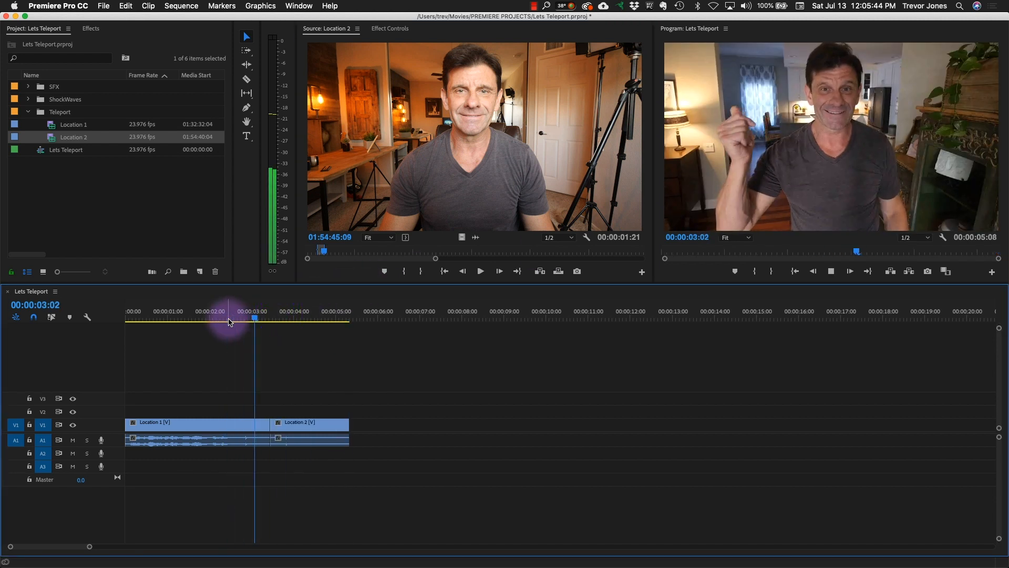
key("space")
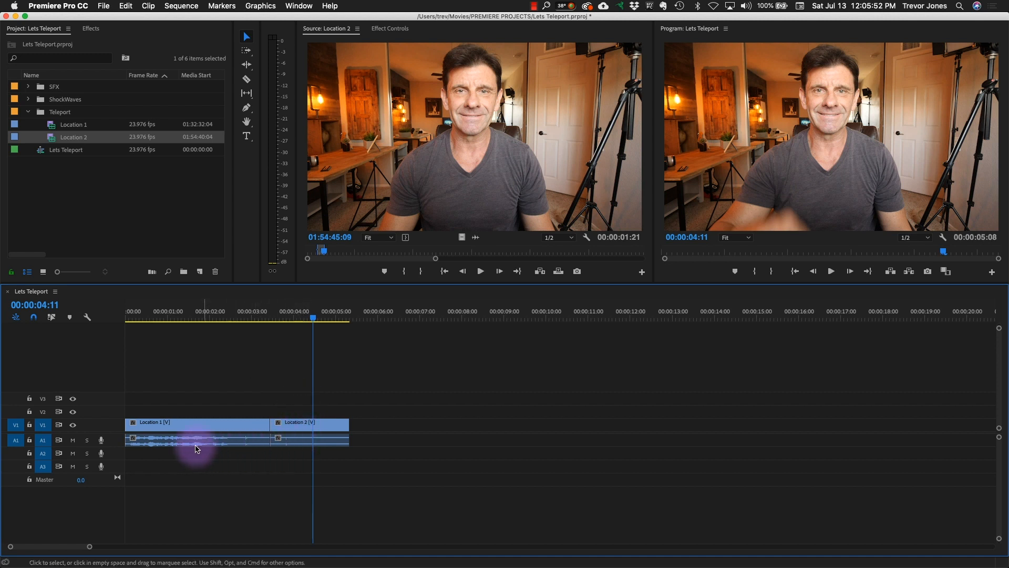
- Increase the audio track heights and move Location 2's audio from track A1 down to track A2
key("alt+equal")
key("alt+equal")
key("alt+equal")
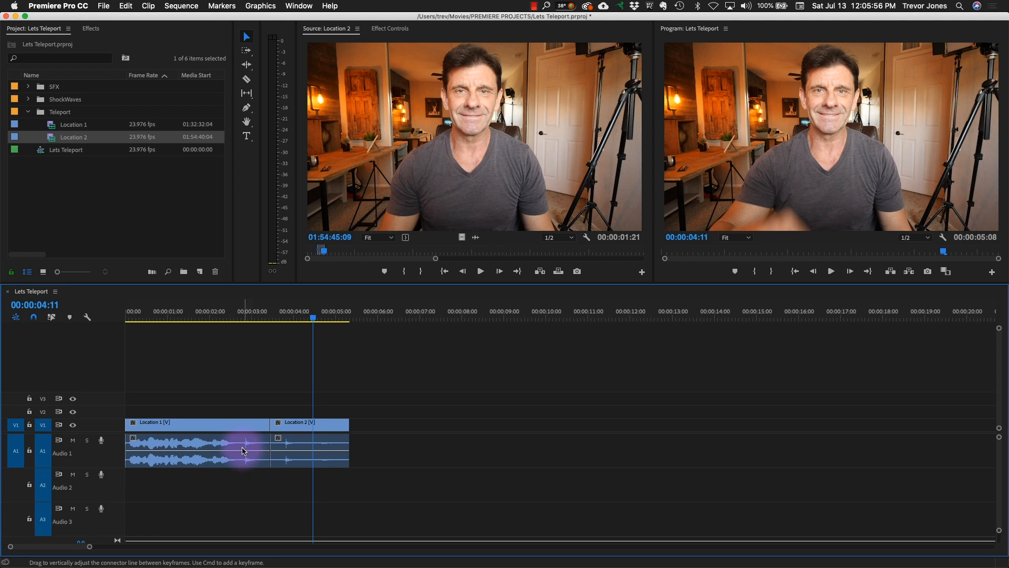
left_click(306, 457)
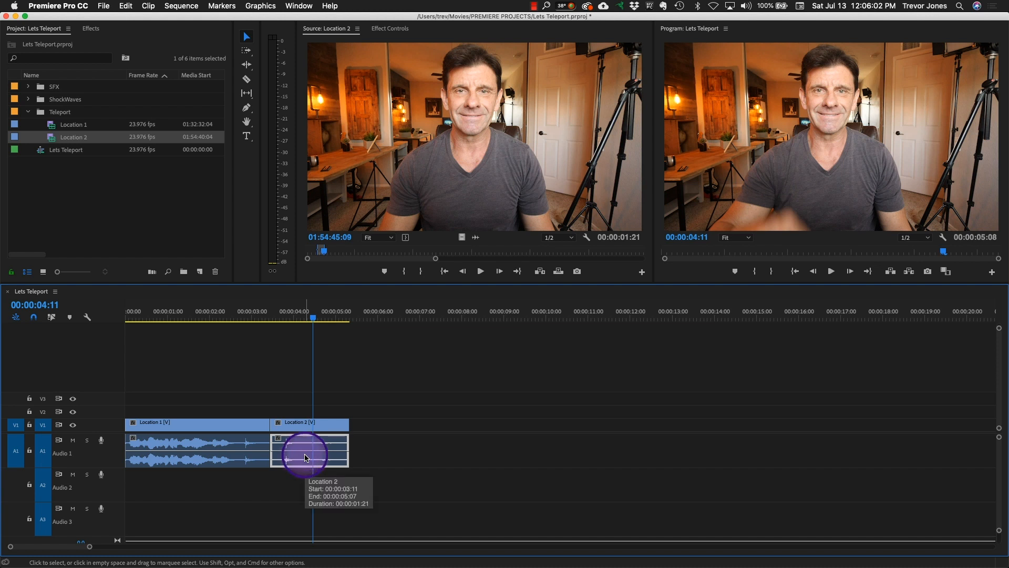
scroll(308, 454, "down", 1)
scroll(307, 454, "down", 1)
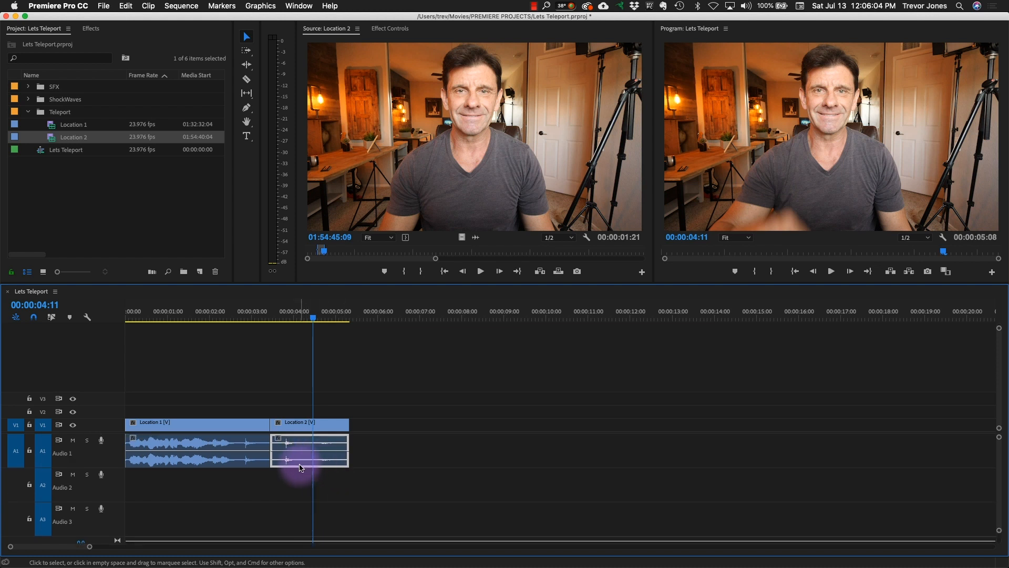
left_click_drag(292, 450, 290, 479)
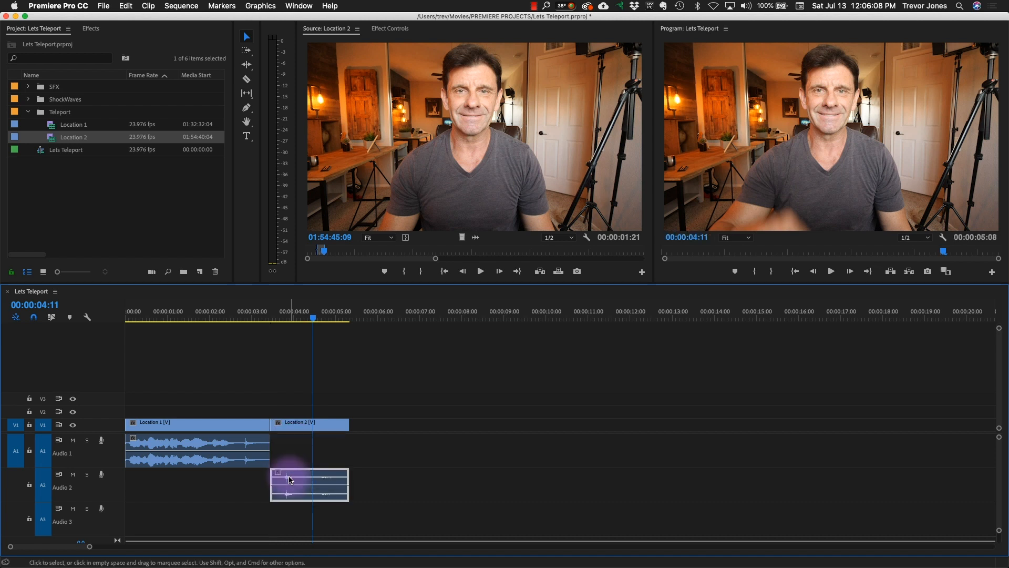
- Move Location 2's video and audio earlier, overlapping Location 1, to start at 00:00:02:12 with both snap peaks in the waveforms aligned
left_click_drag(277, 314, 244, 315)
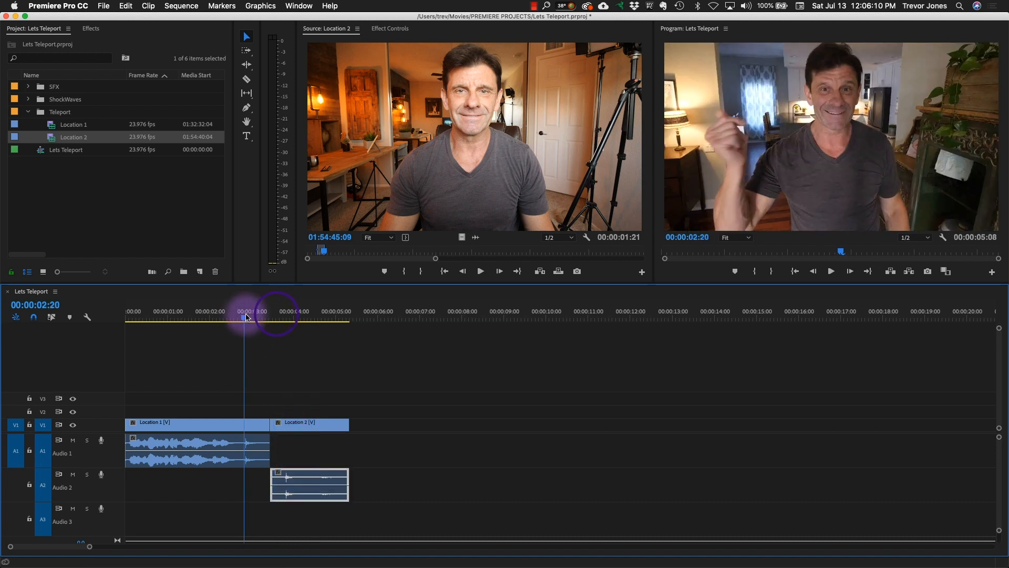
left_click(305, 418)
left_click_drag(311, 421, 268, 429)
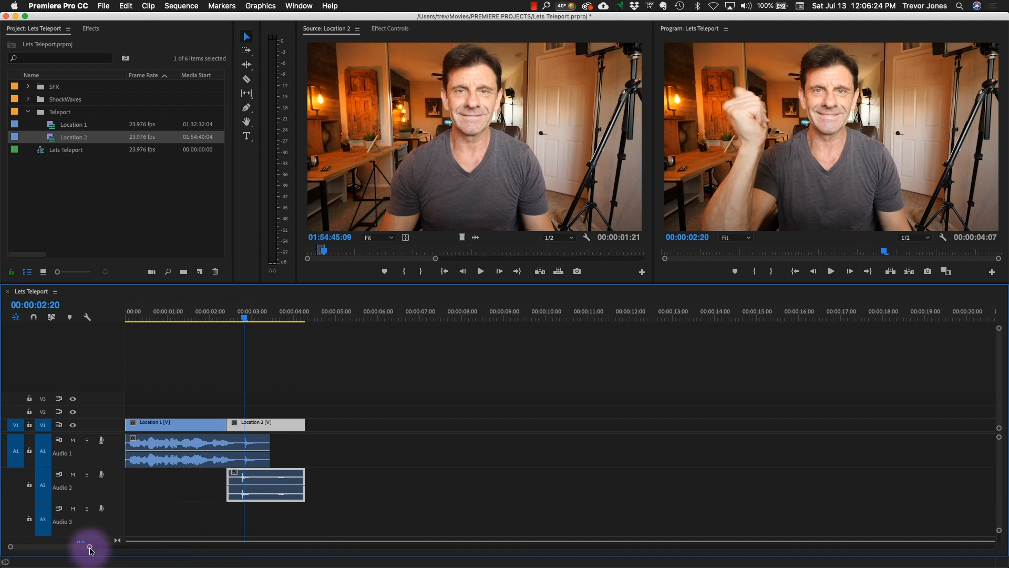
mouse_move(90, 549)
left_mouse_down()
mouse_move(102, 543)
mouse_move(74, 552)
left_mouse_up()
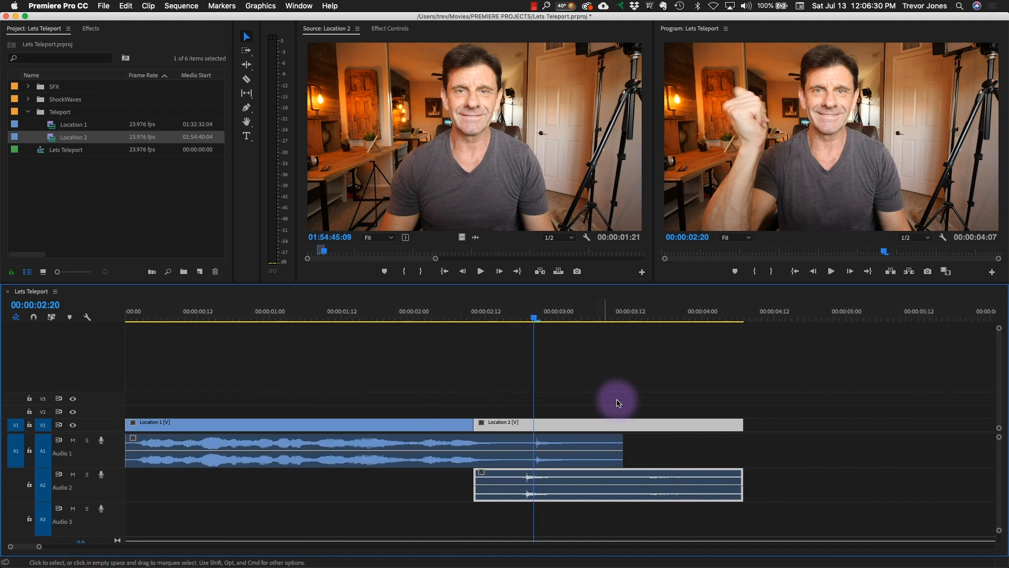
left_click_drag(582, 421, 588, 422)
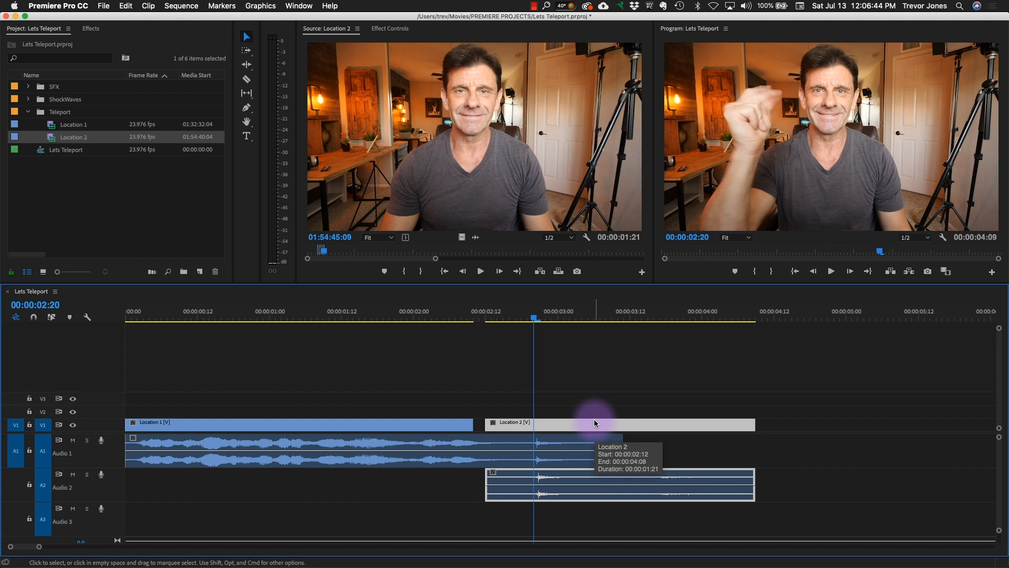
- Extend Location 1's video to meet the start of Location 2 at 00:00:02:12, and play across the cut
left_click(493, 372)
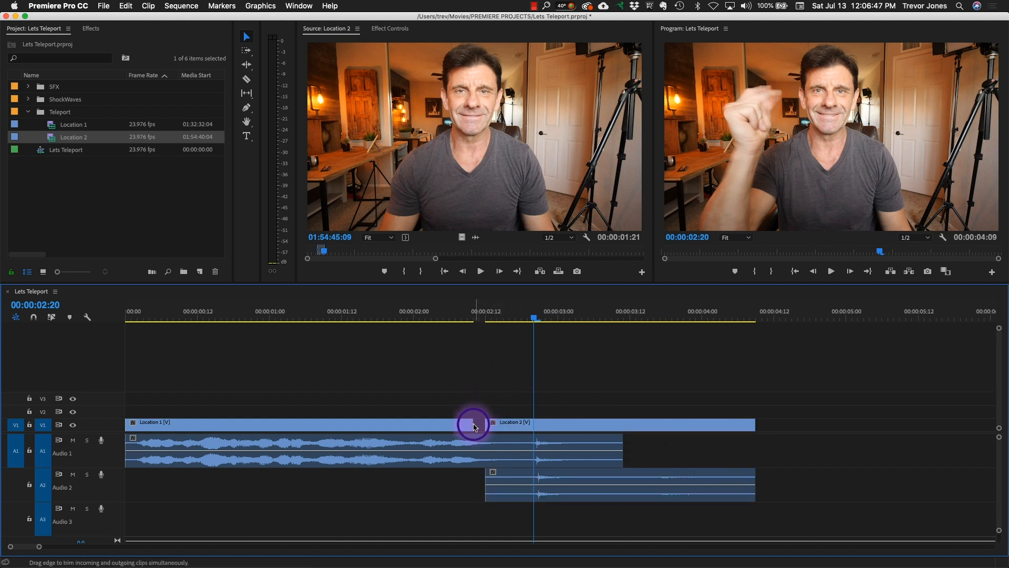
left_click_drag(508, 315, 322, 316)
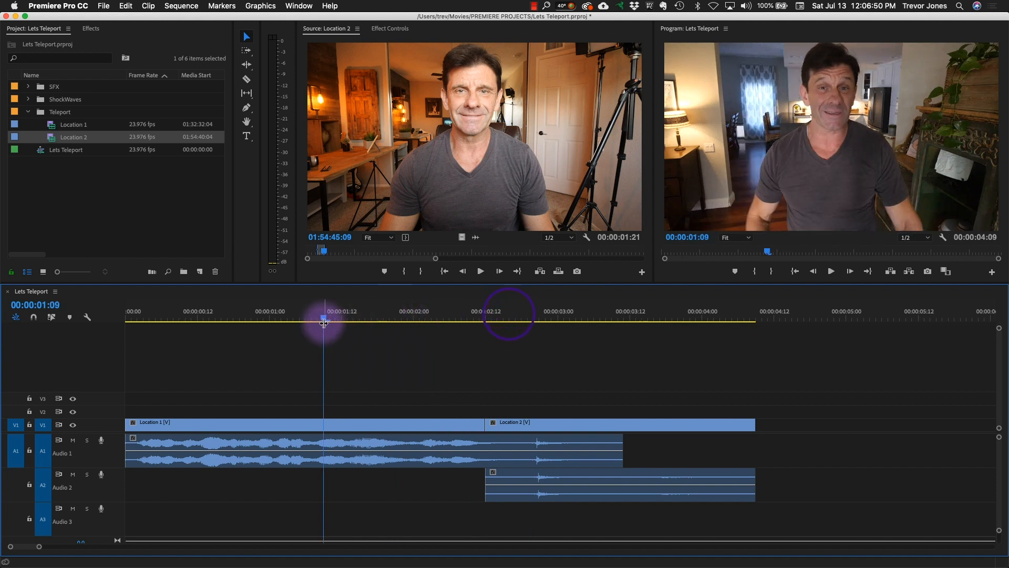
key("space")
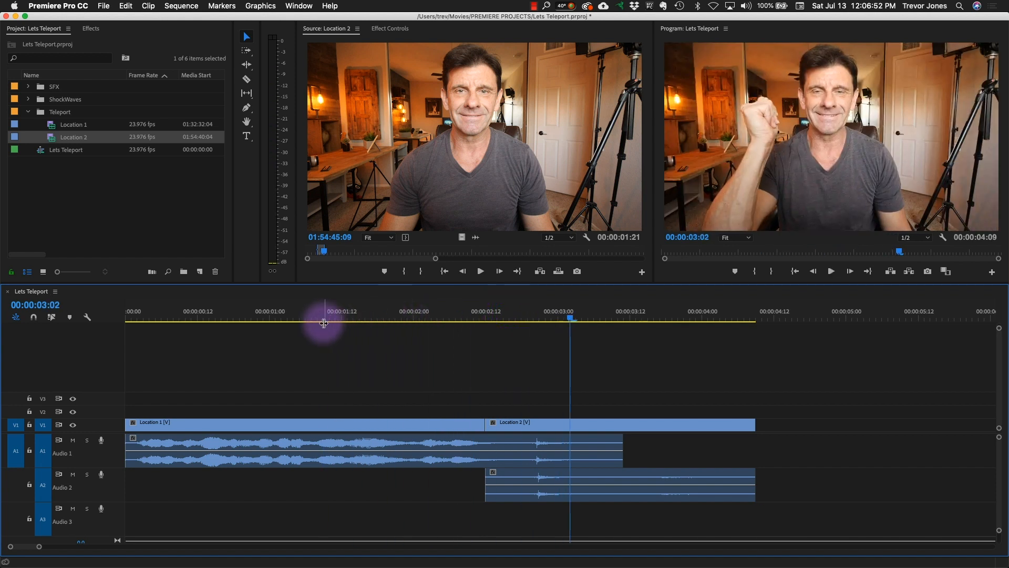
left_click_drag(421, 317, 536, 333)
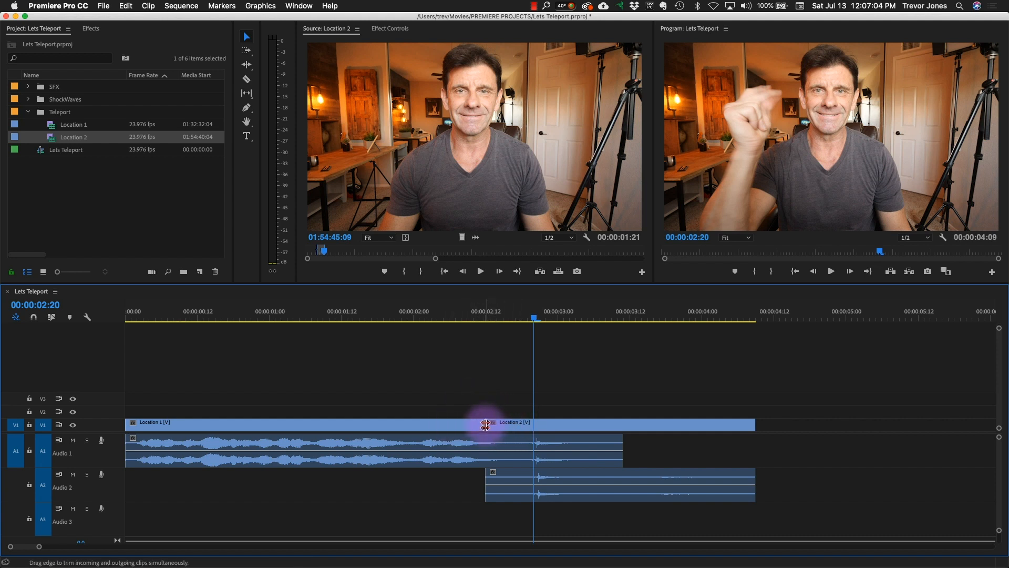
- Roll the video cut between Location 1 and Location 2 to the snap at 00:00:02:21 and play the transition
left_click_drag(486, 424, 539, 424)
left_click_drag(550, 314, 467, 318)
key("space")
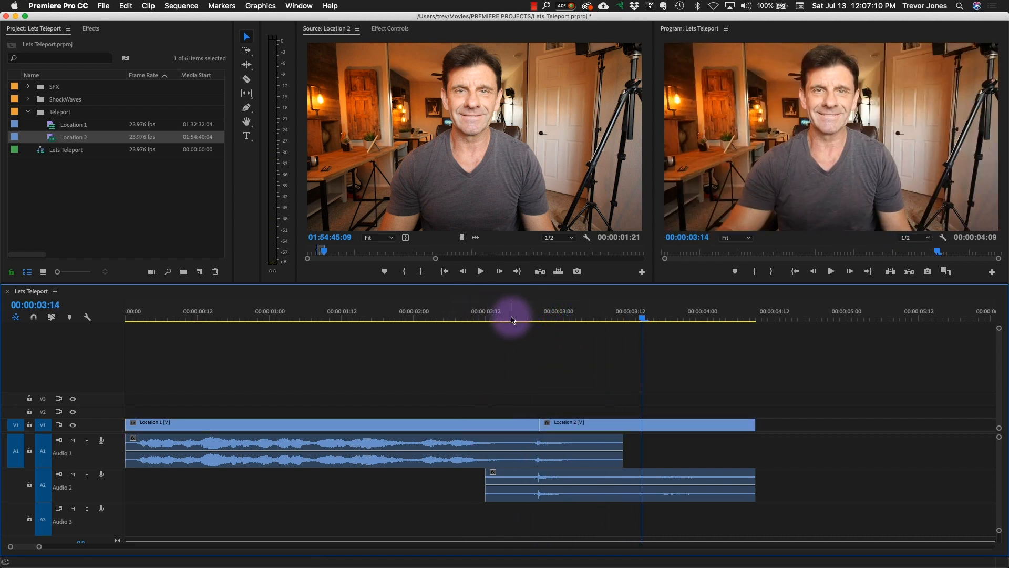
left_click(491, 316)
key("space")
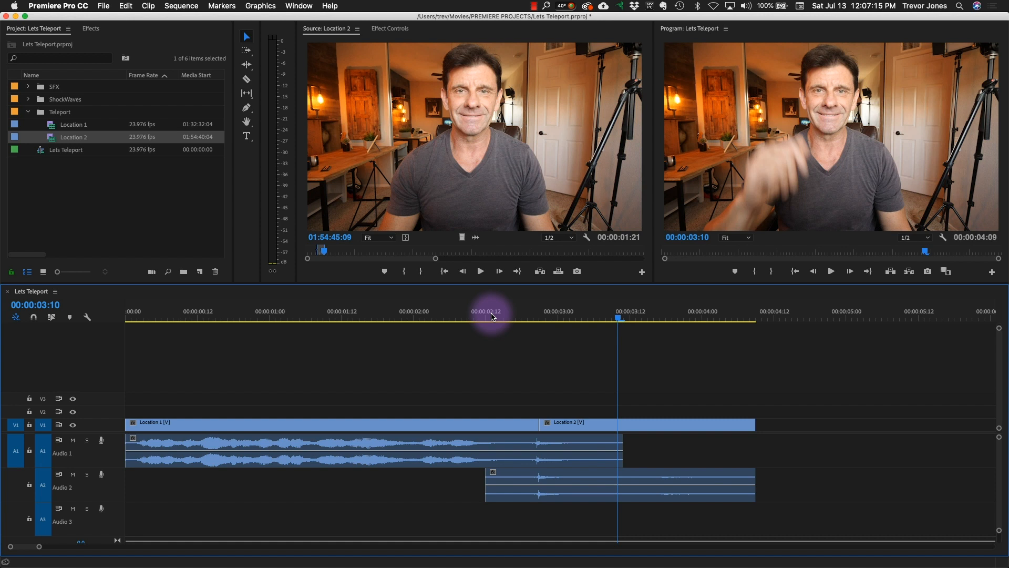
mouse_move(492, 315)
left_mouse_down()
mouse_move(567, 326)
mouse_move(485, 330)
left_mouse_up()
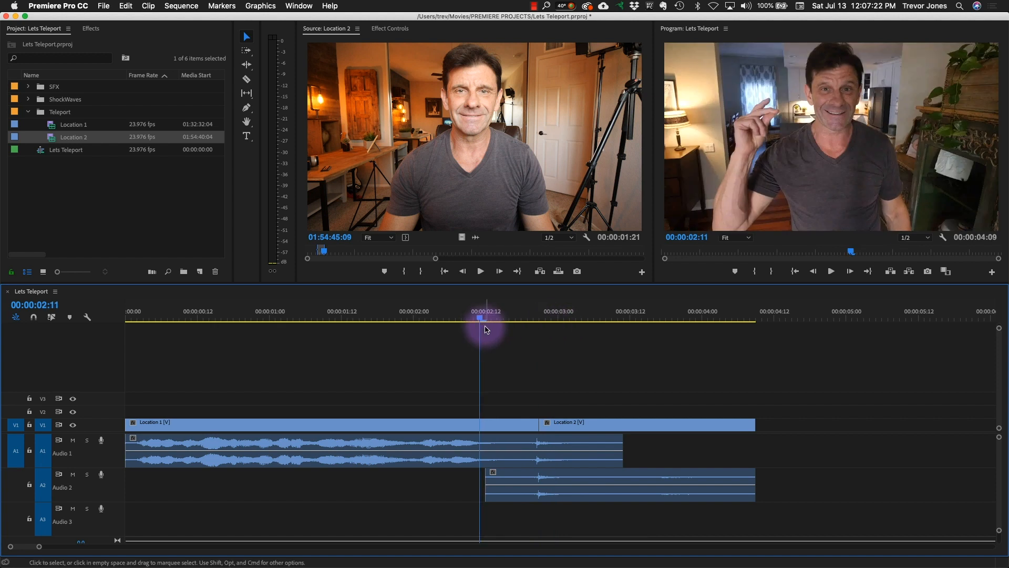
key("space")
key("space")
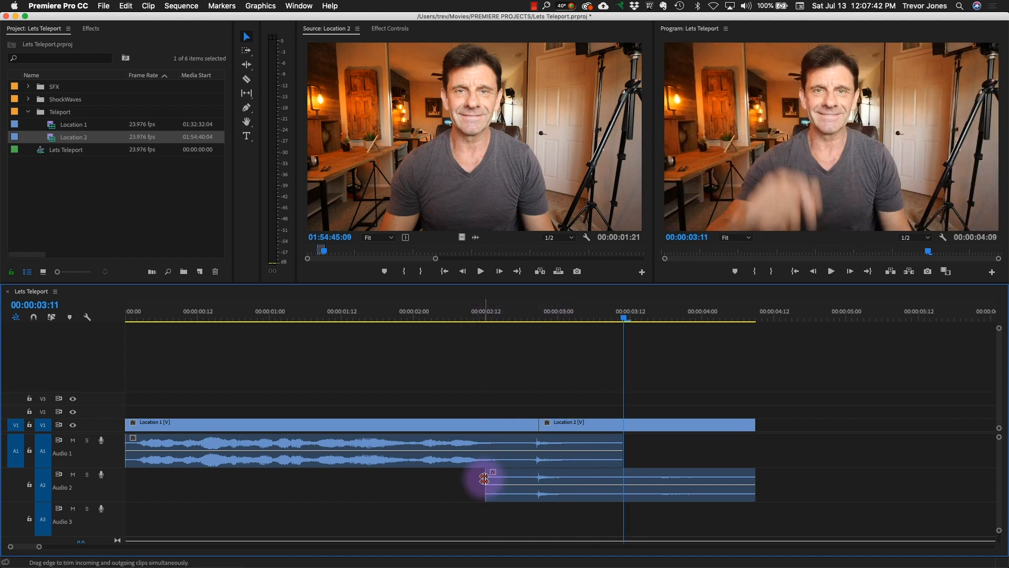
- Trim the start of Location 2's audio to 00:00:03:11, where Location 1's audio ends, and play across the snap
left_click_drag(484, 478, 623, 481)
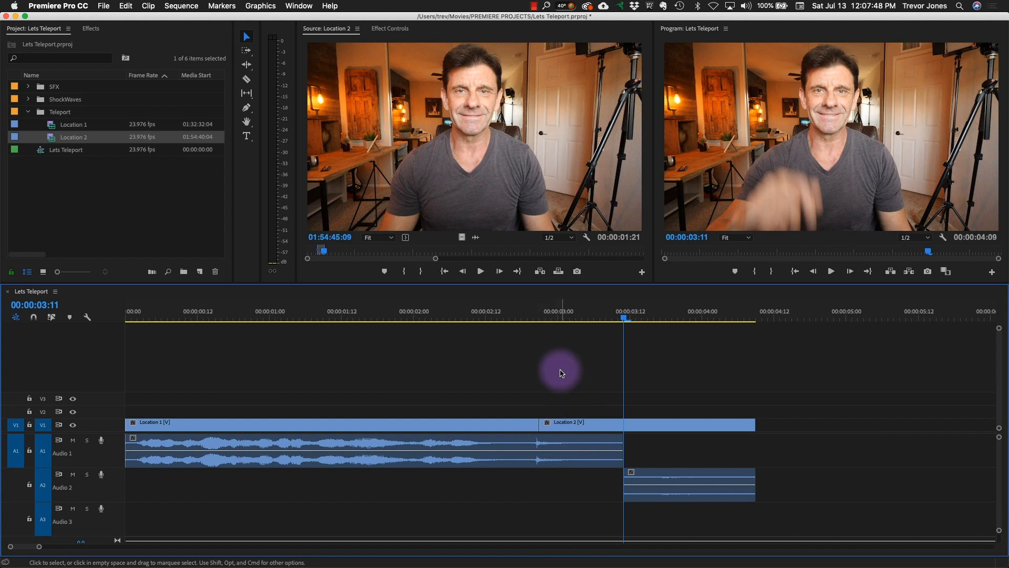
left_click_drag(563, 310, 443, 337)
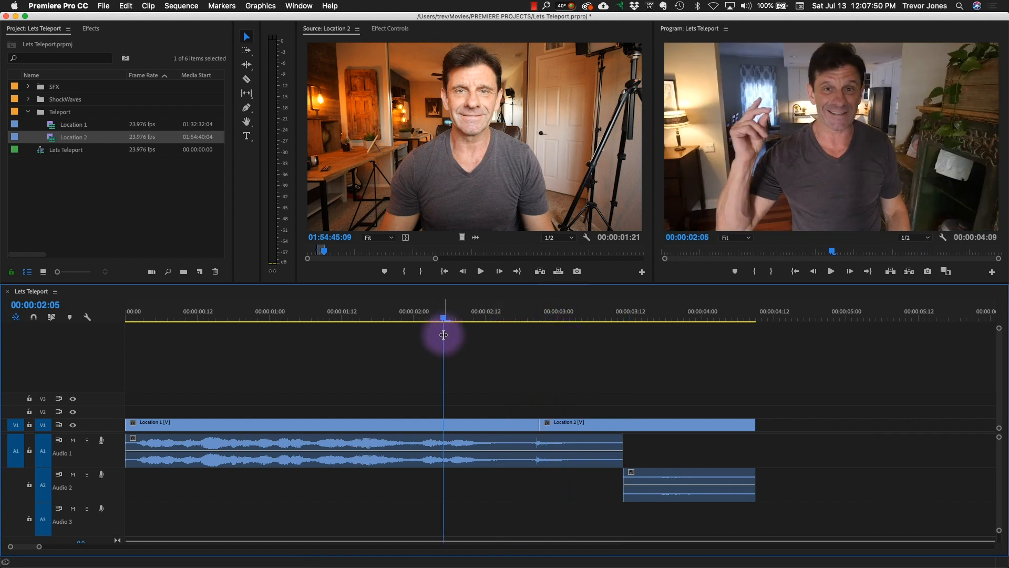
key("space")
key("space")
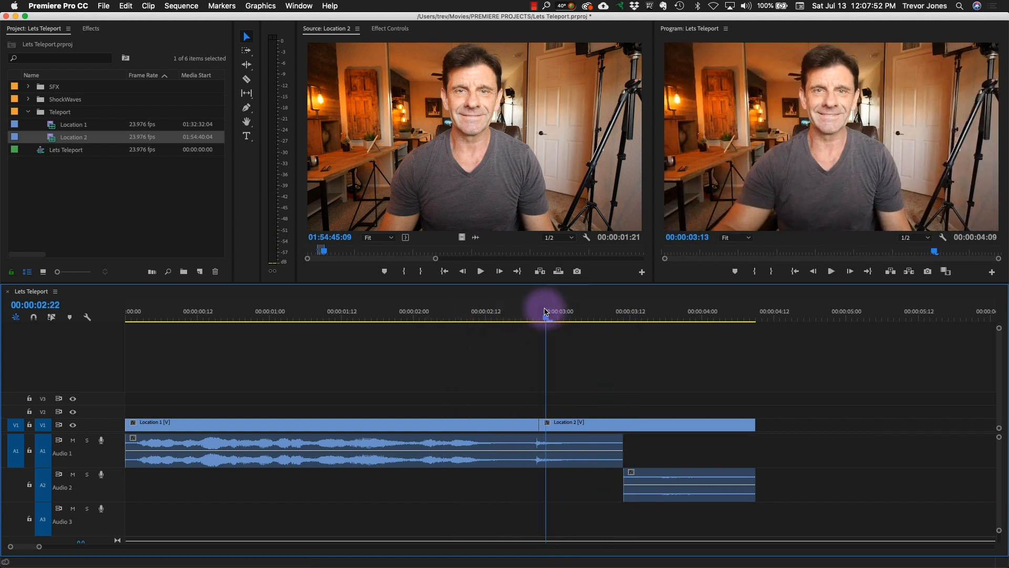
left_click(410, 321)
key("space")
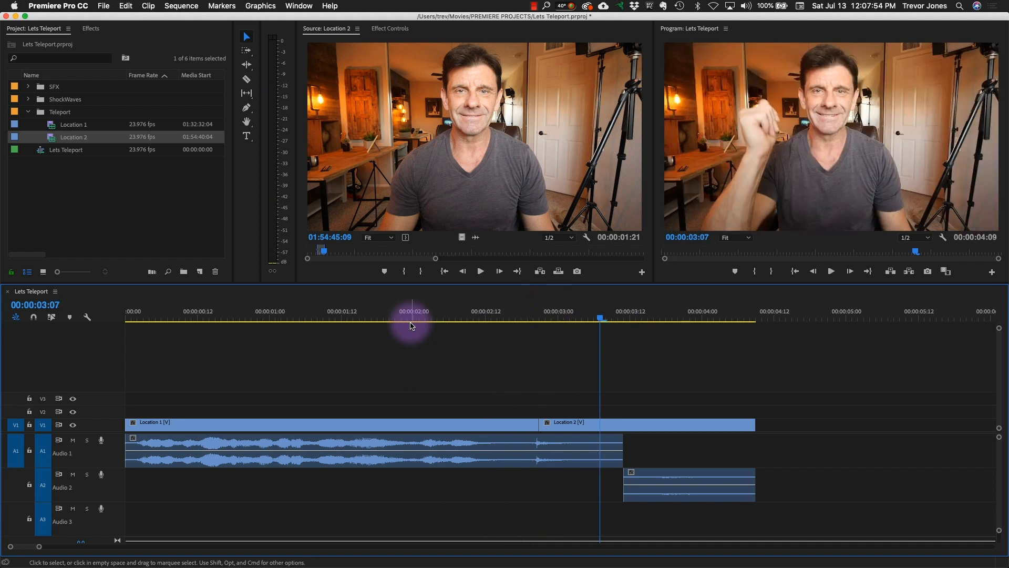
left_click_drag(545, 312, 476, 320)
key("space")
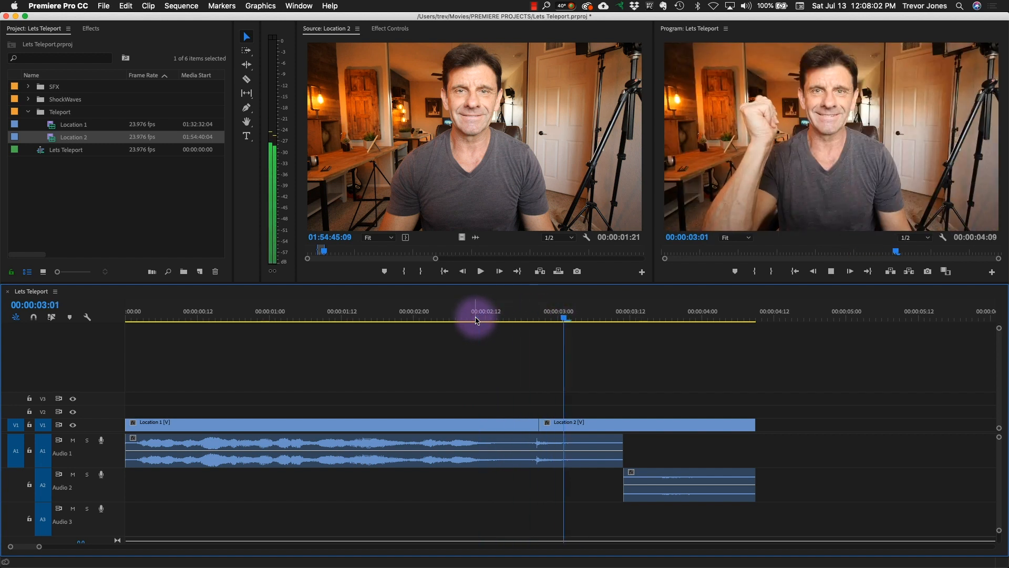
left_click_drag(549, 315, 479, 314)
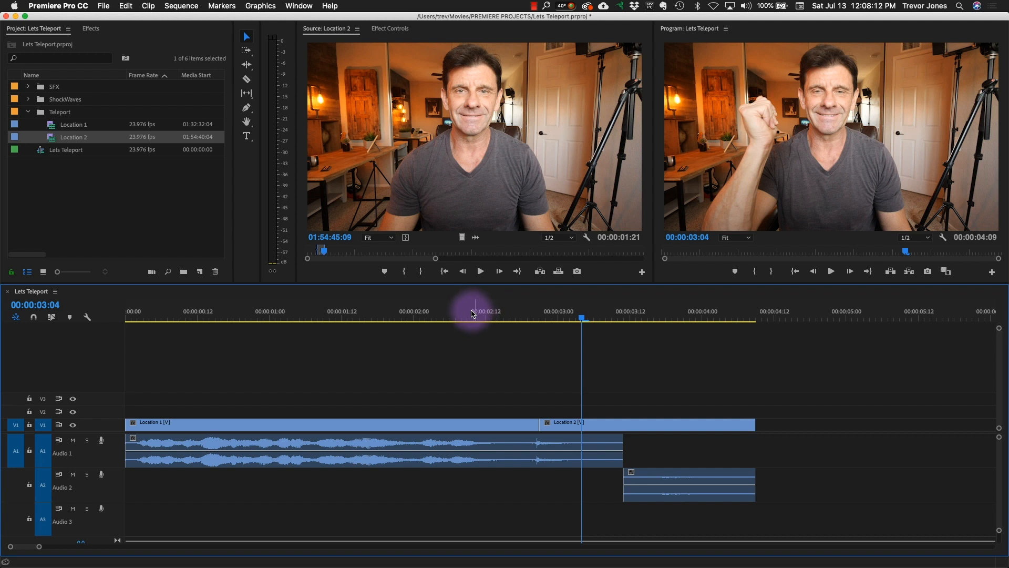
left_click_drag(587, 311, 532, 319)
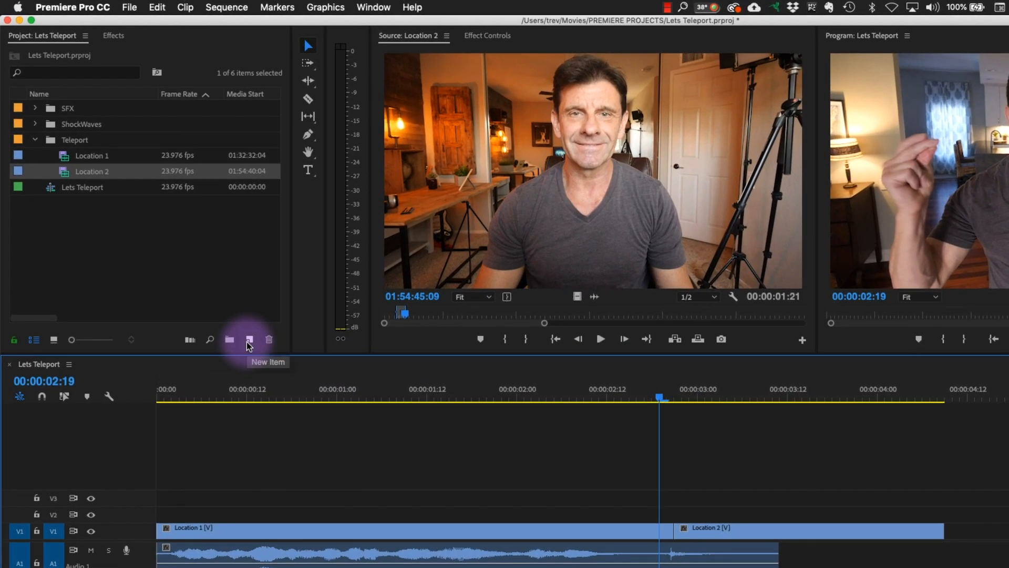
- Create a white (FFFFFF) 1920 x 1080 color matte at 23.976 fps named Color Matte
left_click(249, 344)
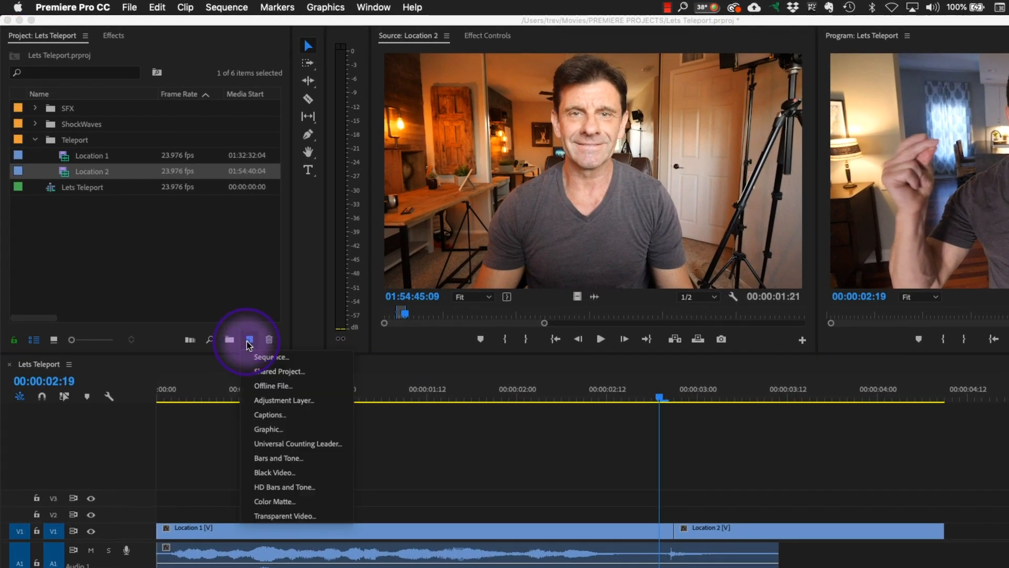
left_click(274, 501)
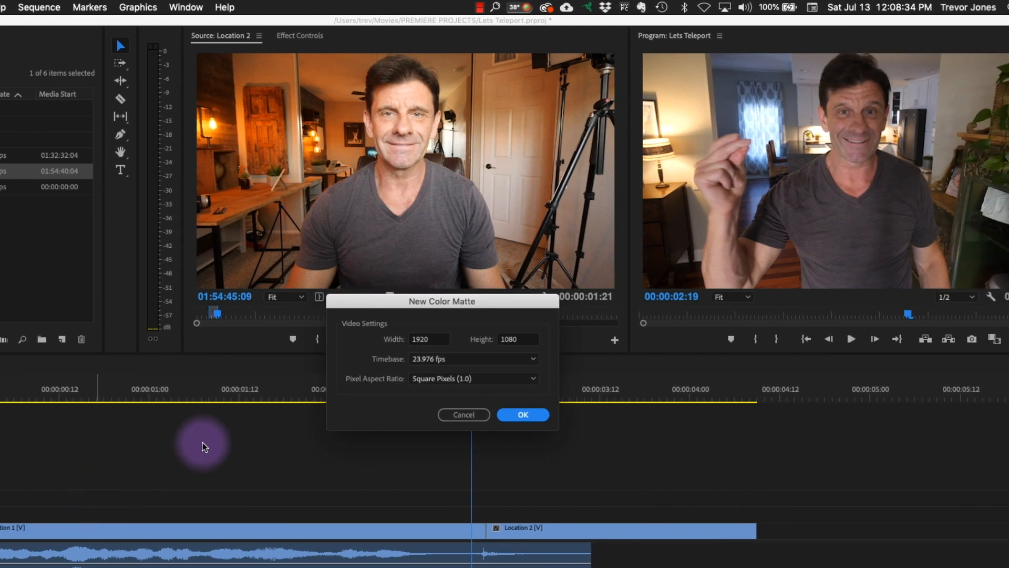
left_click(526, 415)
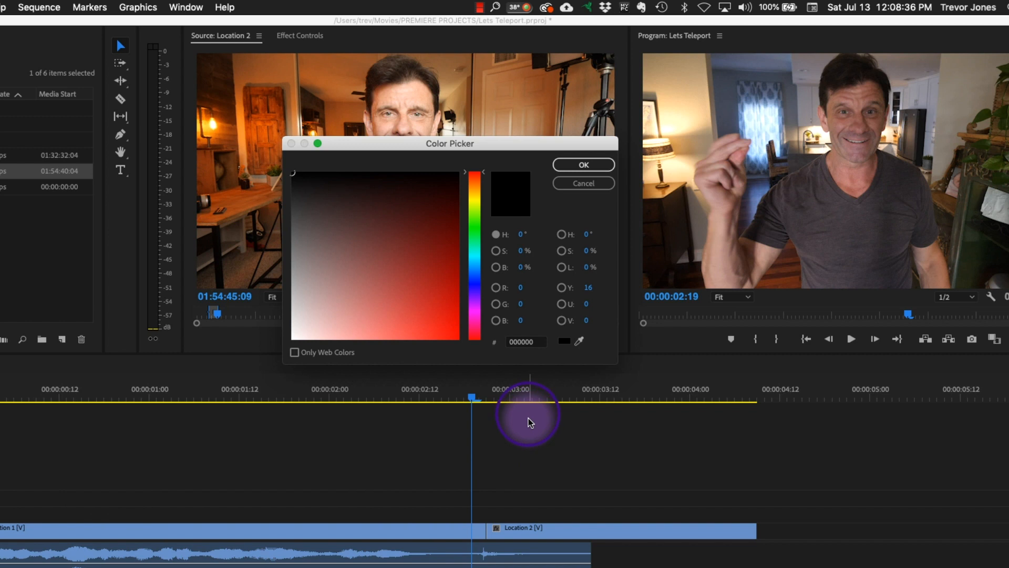
mouse_move(396, 207)
left_mouse_down()
mouse_move(286, 277)
mouse_move(255, 401)
mouse_move(303, 290)
mouse_move(383, 225)
mouse_move(338, 252)
mouse_move(349, 288)
mouse_move(279, 356)
left_mouse_up()
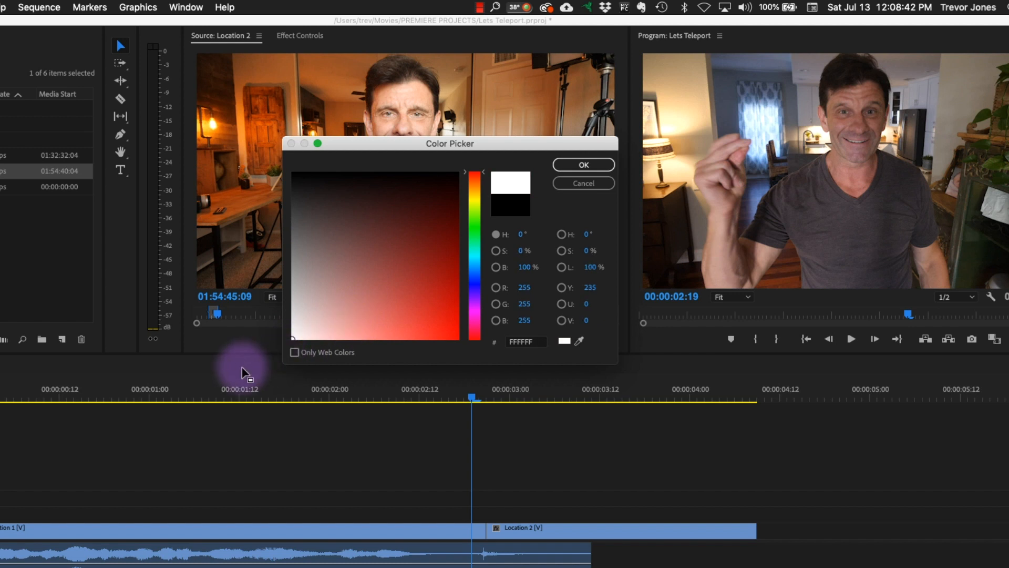
left_click(584, 164)
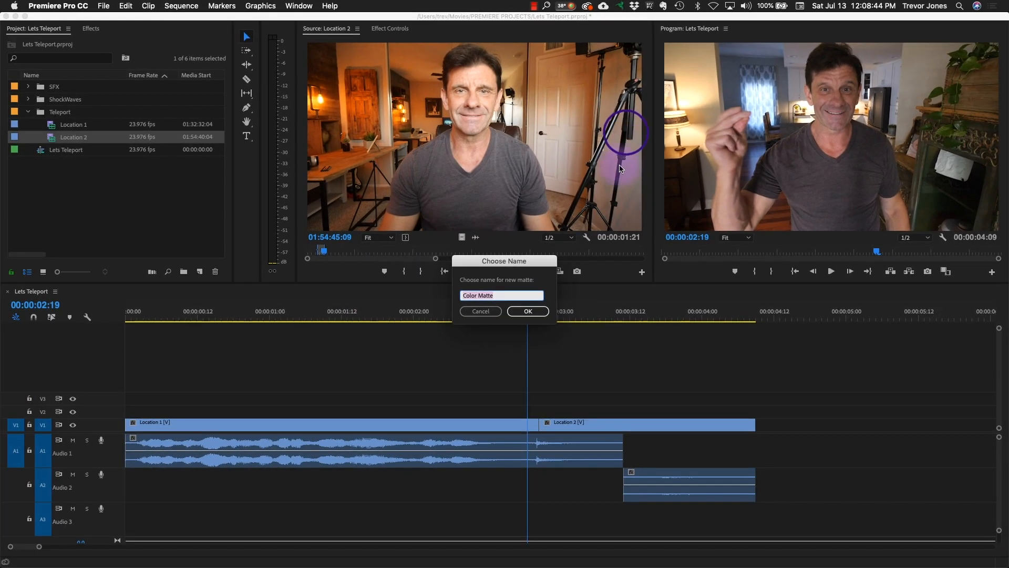
left_click(523, 317)
left_click(88, 196)
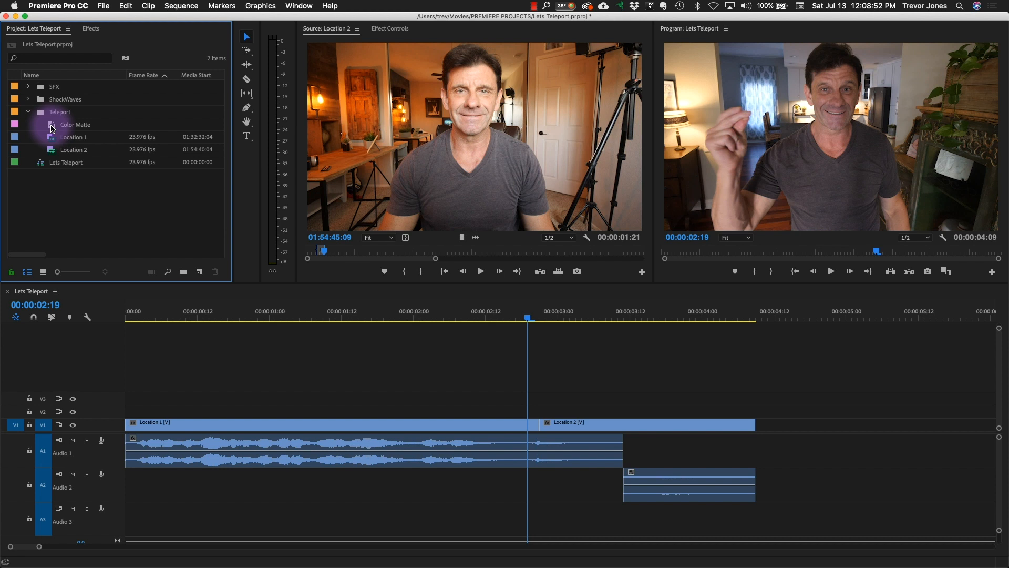
- Place the Color Matte on track V2 over the cut, split it at 00:00:02:20 and delete the part before that frame
left_click_drag(52, 127, 450, 410)
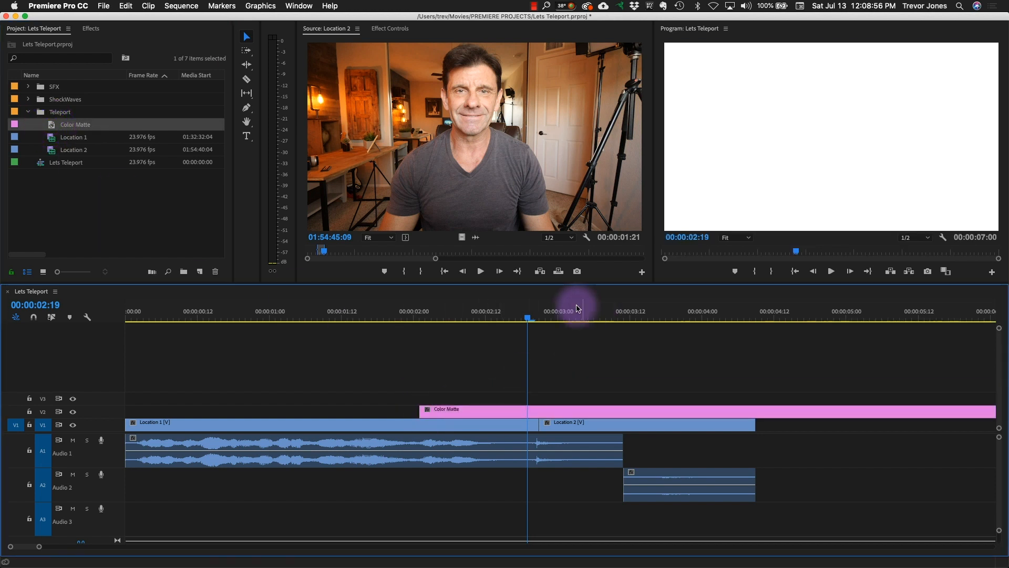
left_click(540, 321)
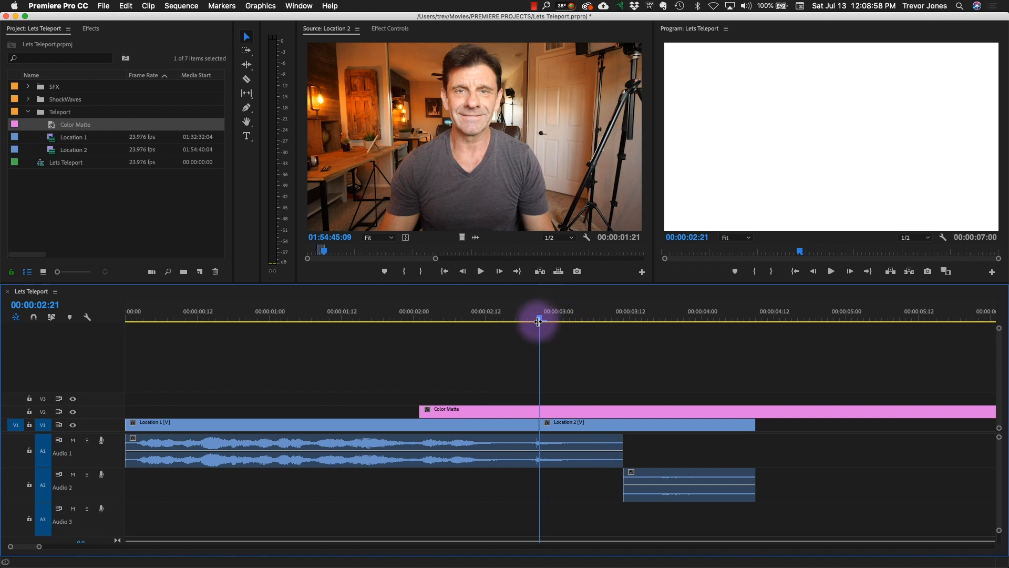
key("Left")
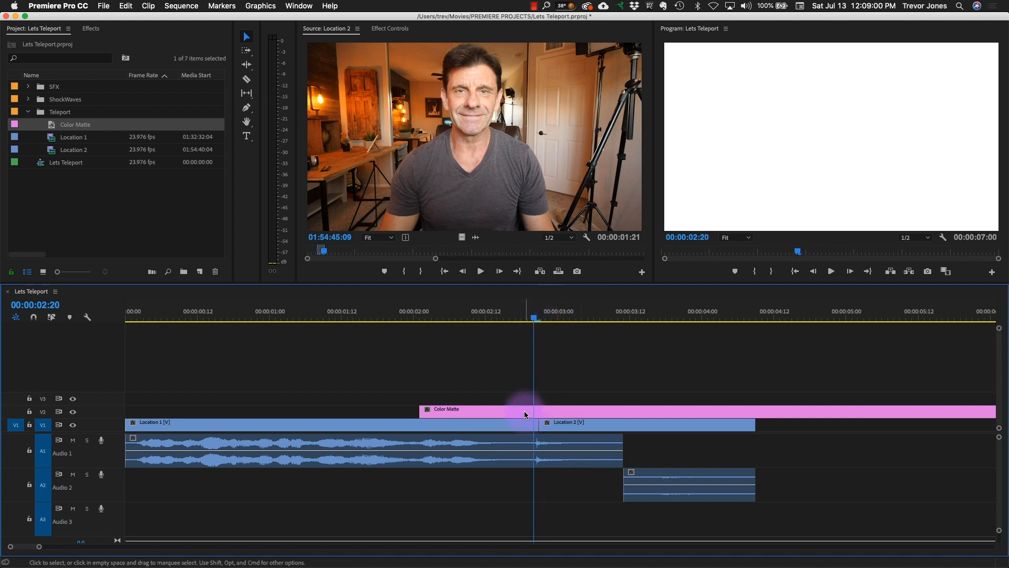
mouse_move(524, 315)
left_mouse_down()
mouse_move(543, 316)
mouse_move(534, 316)
left_mouse_up()
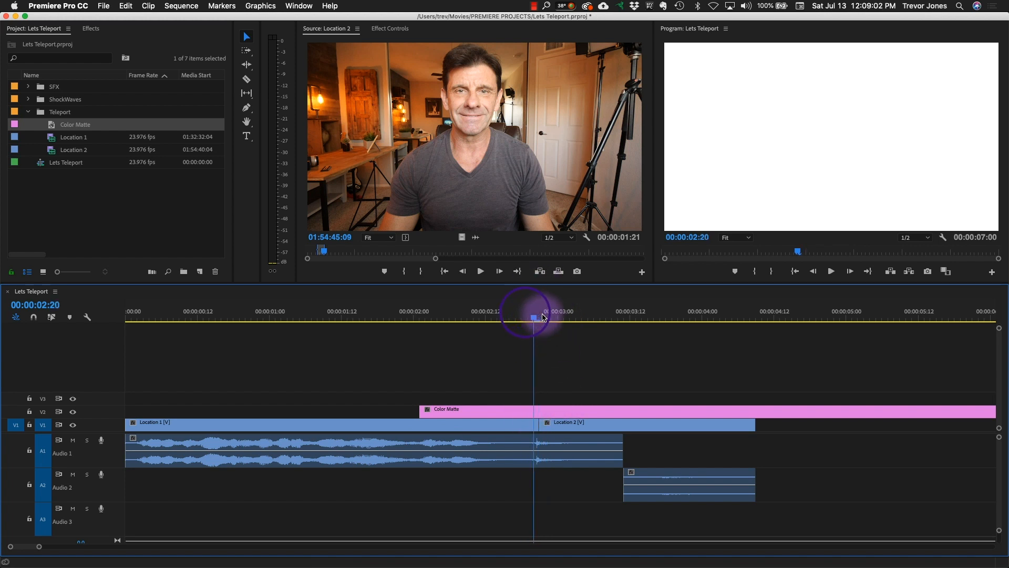
left_click(246, 79)
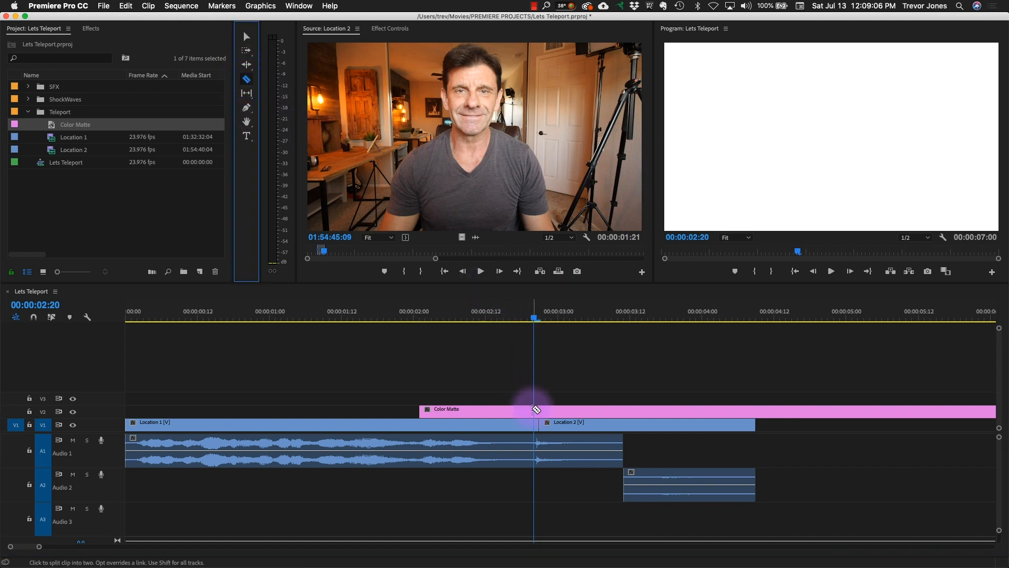
left_click(534, 410)
key("v")
left_click(505, 412)
key("Delete")
- Split the Color Matte at 00:00:02:21 and delete the remainder, leaving a one-frame flash just before the cut
key("Right")
left_click(246, 79)
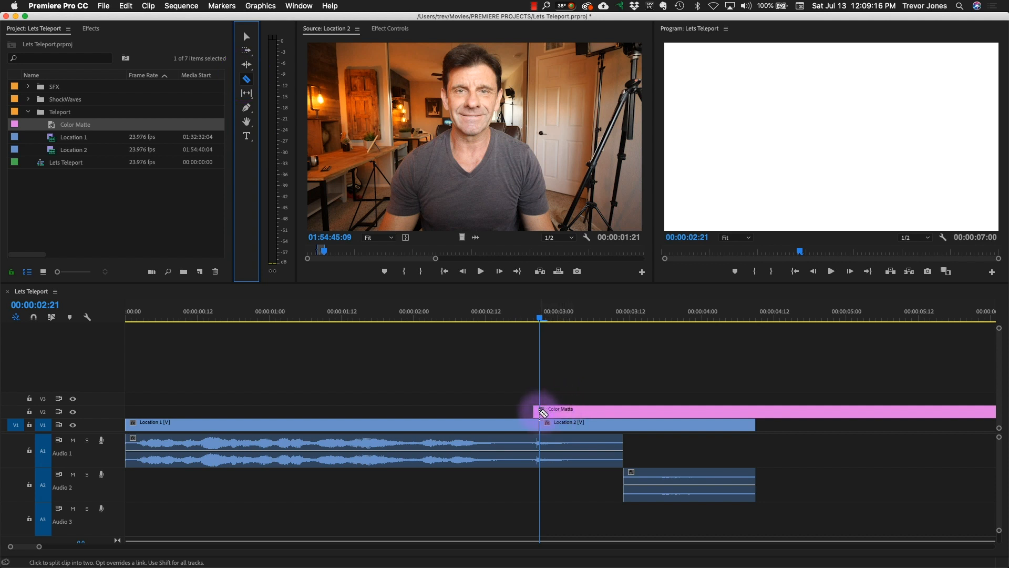
left_click(539, 411)
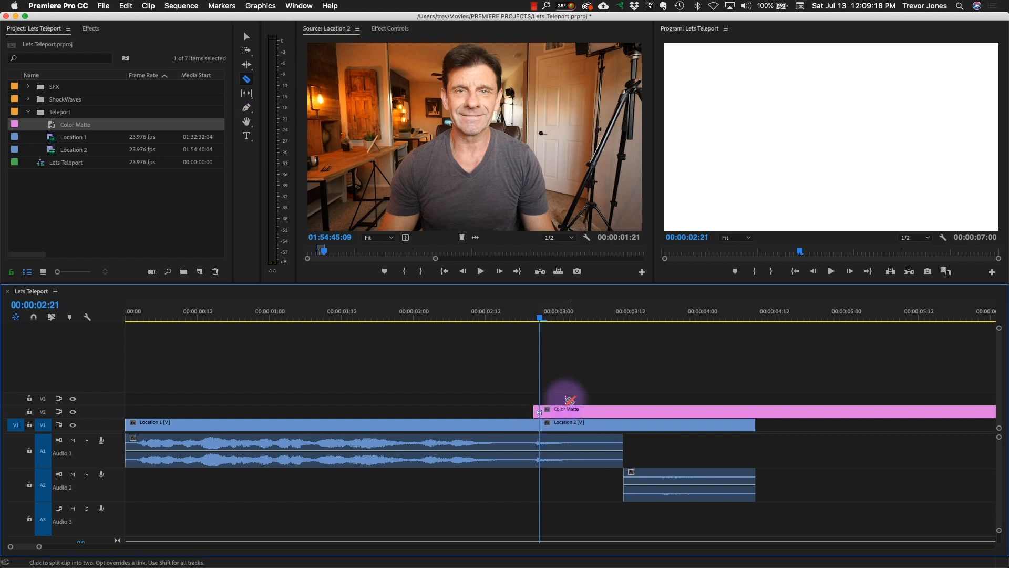
left_click(246, 36)
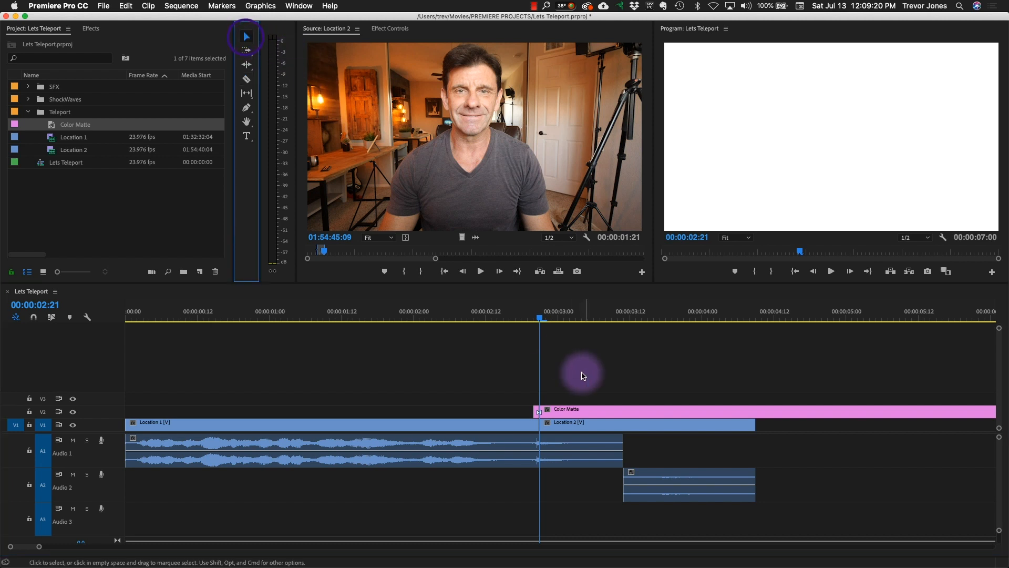
left_click(592, 410)
key("Delete")
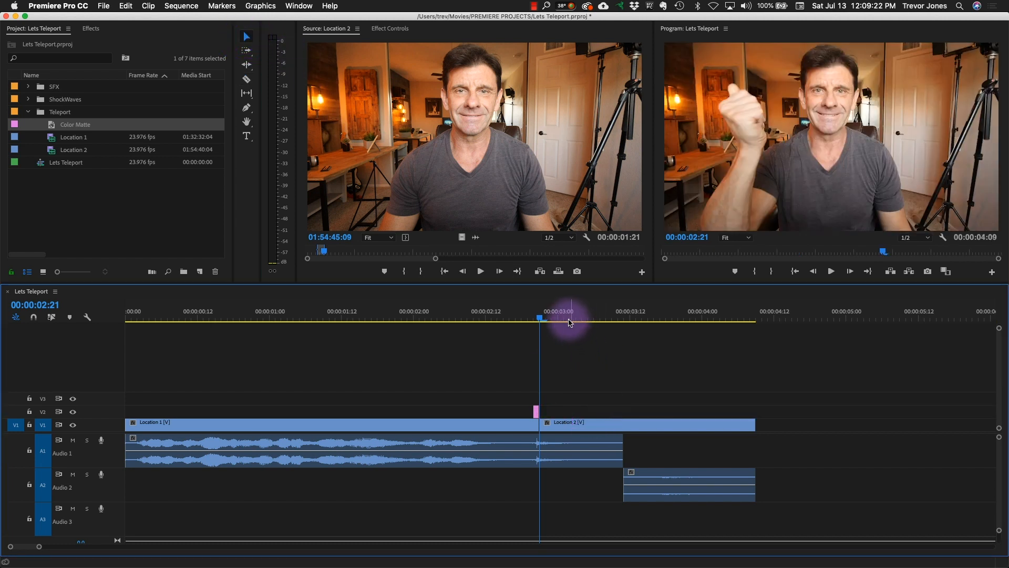
left_click(375, 305)
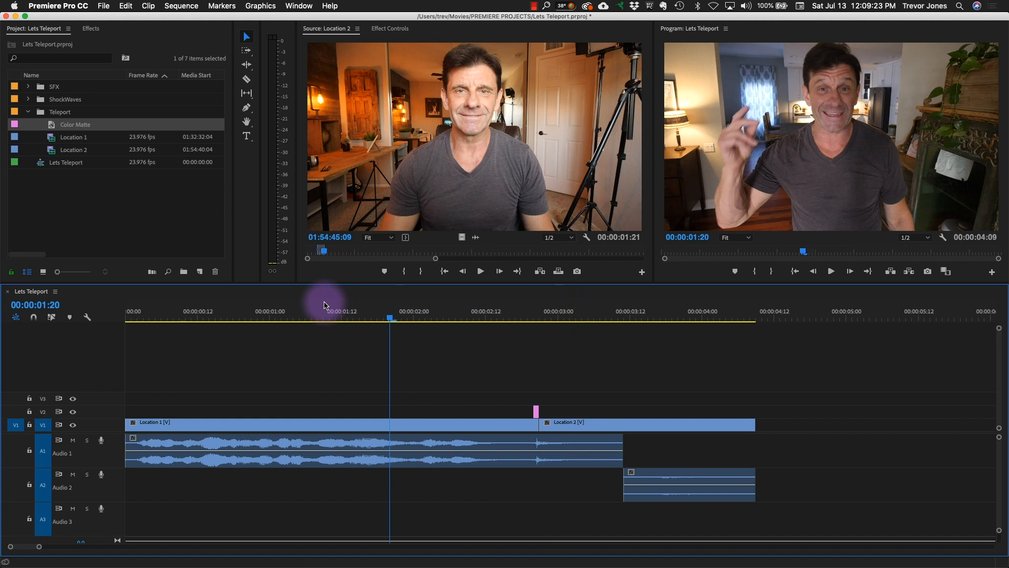
- Play the sequence across the finger snap to review the cut with the white flash
key("space")
key("space")
left_click_drag(546, 314, 330, 304)
key("space")
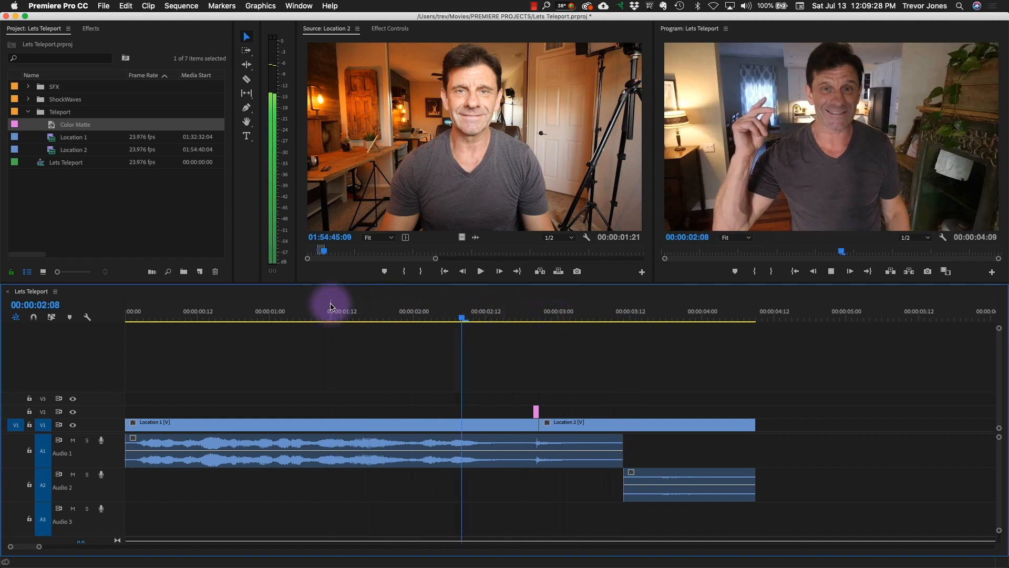
key("space")
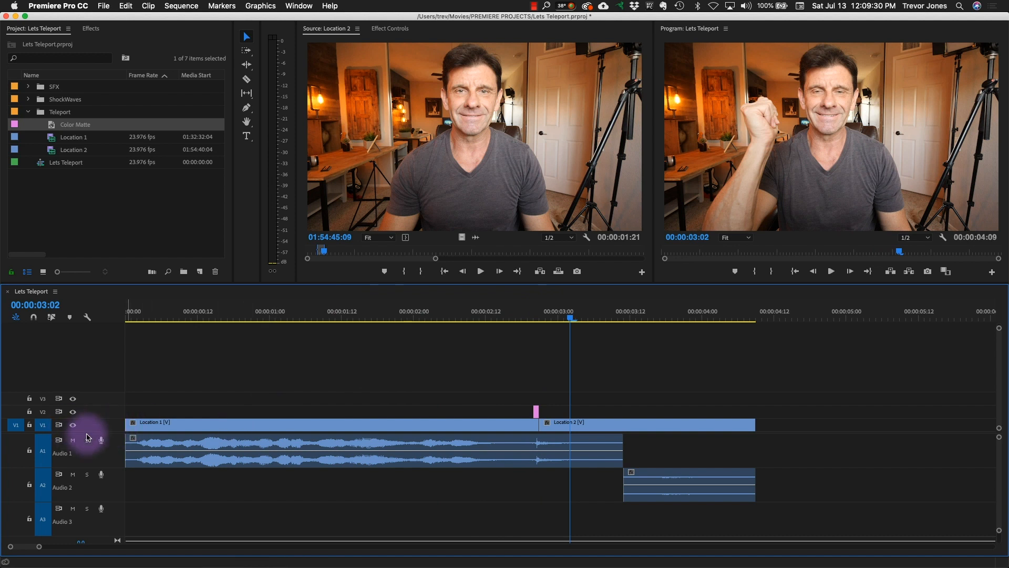
- Place the audio of QUICK WHOOSH.wav from the SFX bin on track A3, with its loudest part aligned to the flash at 00:00:02:20
left_click_drag(84, 433, 83, 378)
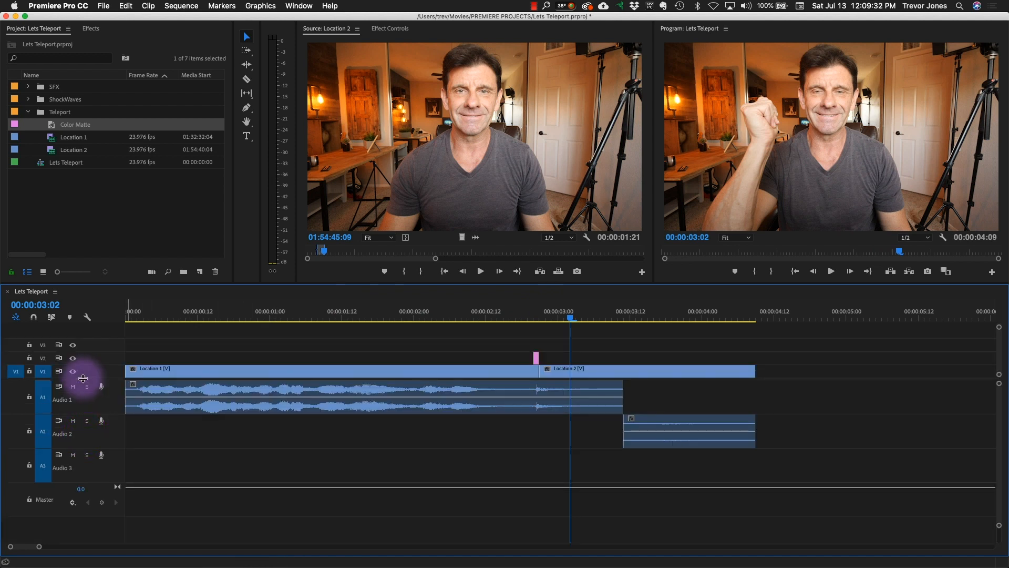
left_click(117, 190)
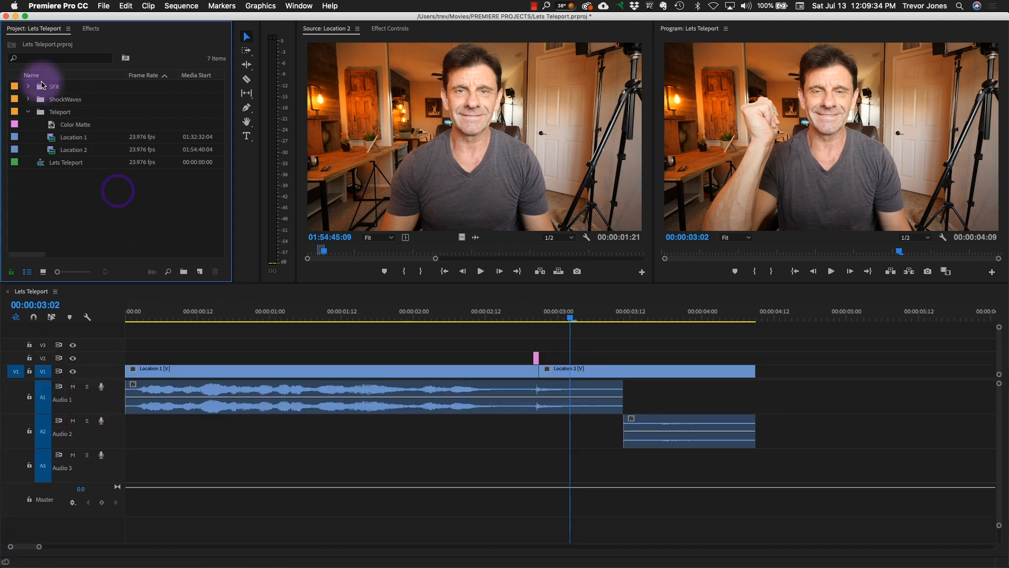
left_click(28, 86)
double_click(52, 112)
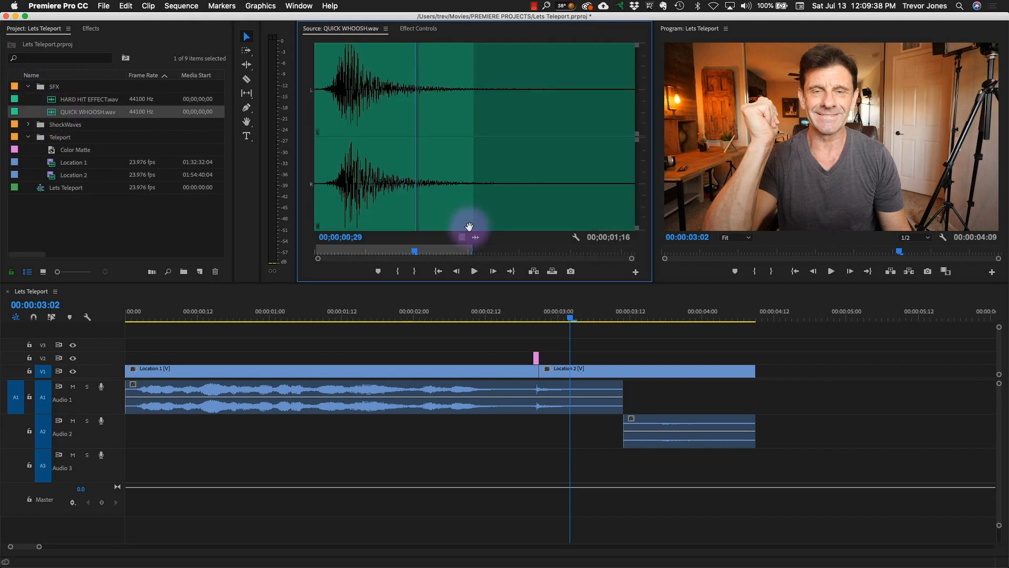
left_click_drag(394, 214, 239, 216)
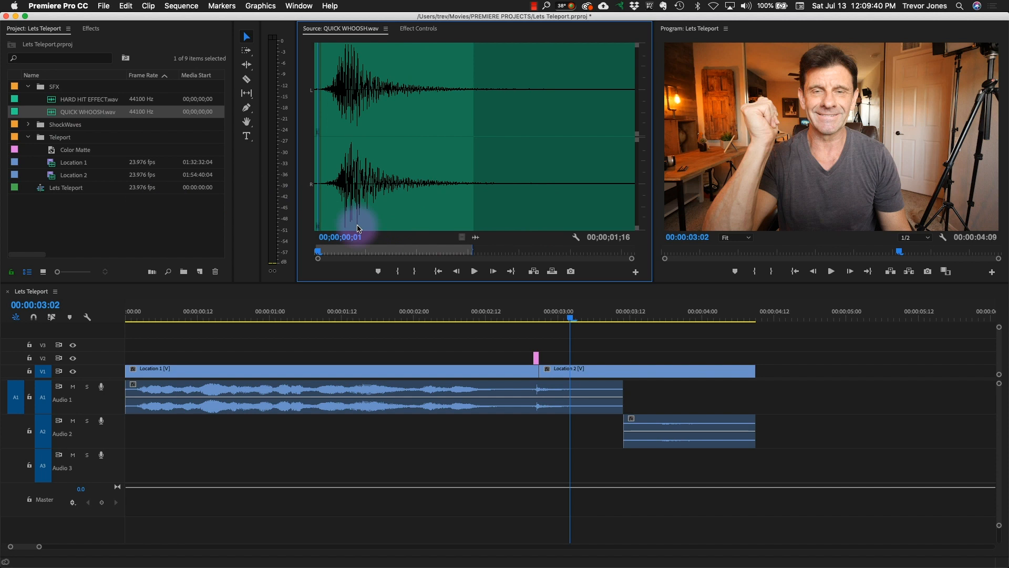
left_click_drag(476, 237, 457, 457)
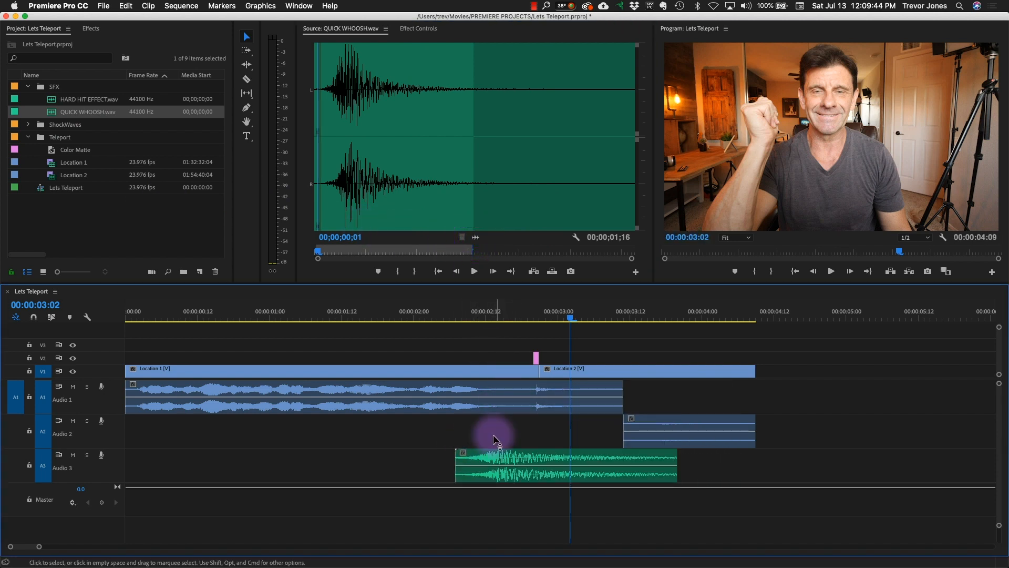
left_click_drag(558, 310, 534, 322)
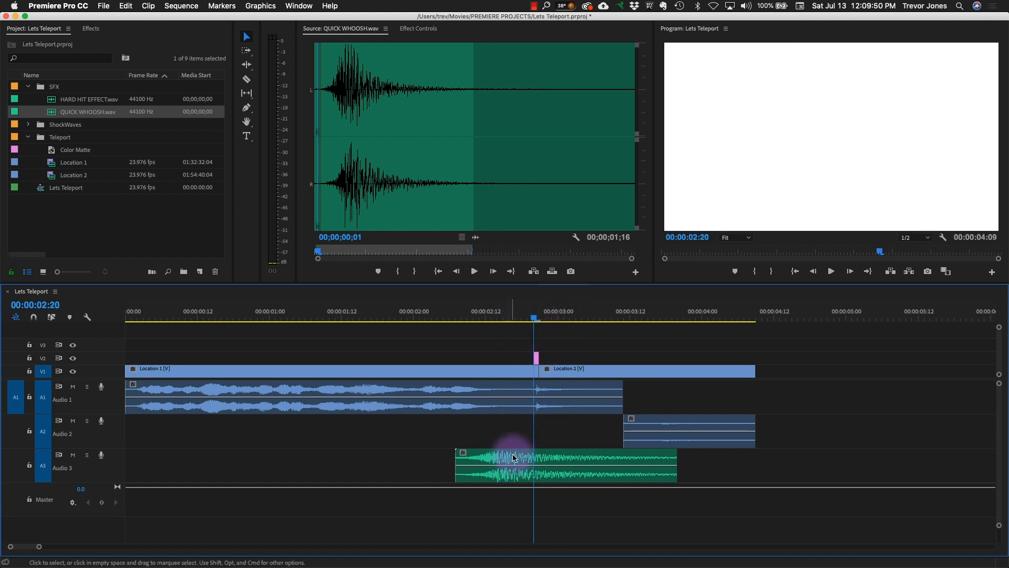
left_click_drag(499, 455, 534, 456)
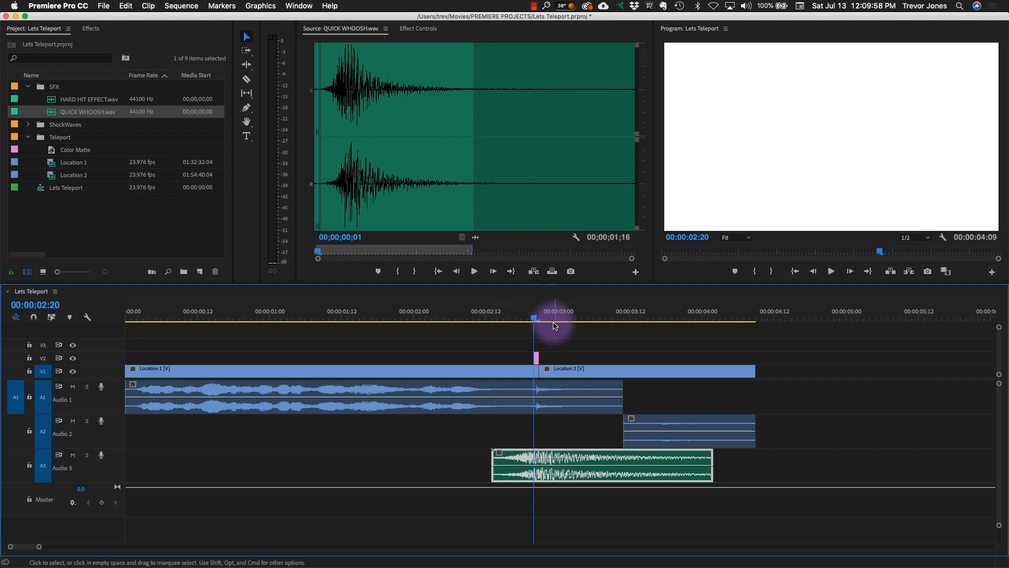
- Play the teleport with the whoosh sound, first around the snap and again from the start of the sequence
left_click_drag(535, 311, 480, 310)
key("space")
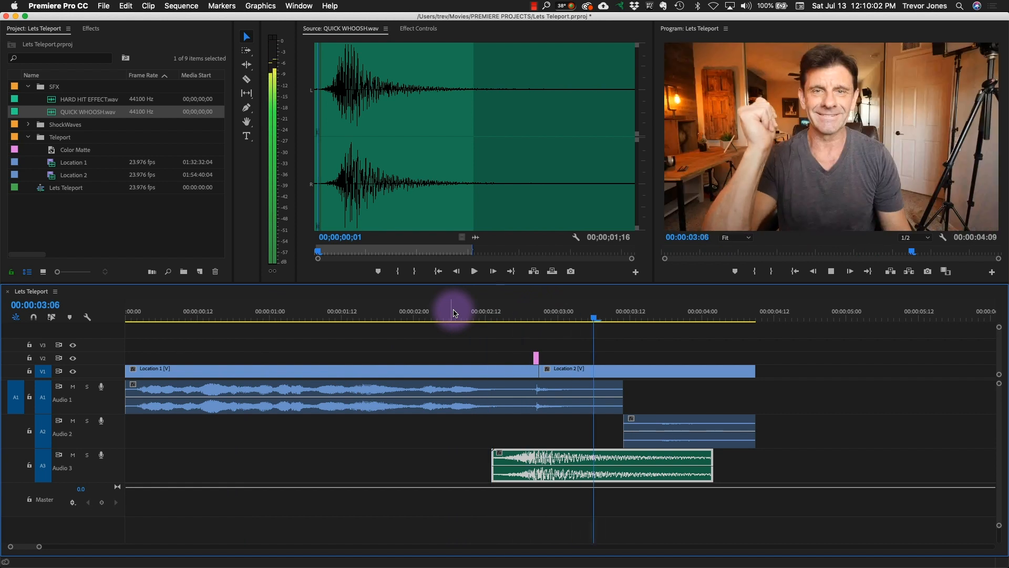
key("space")
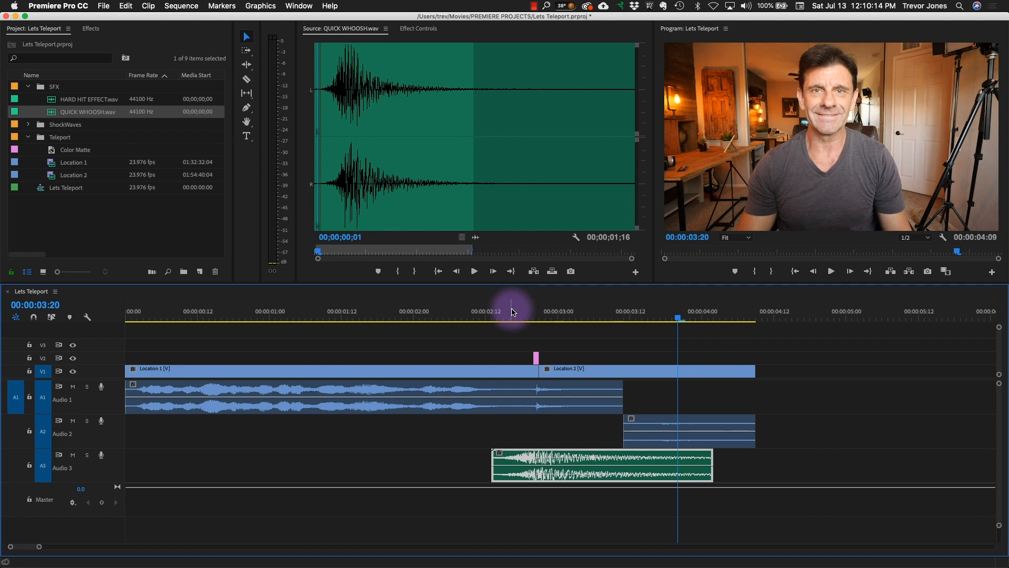
left_click(551, 314)
key("Home")
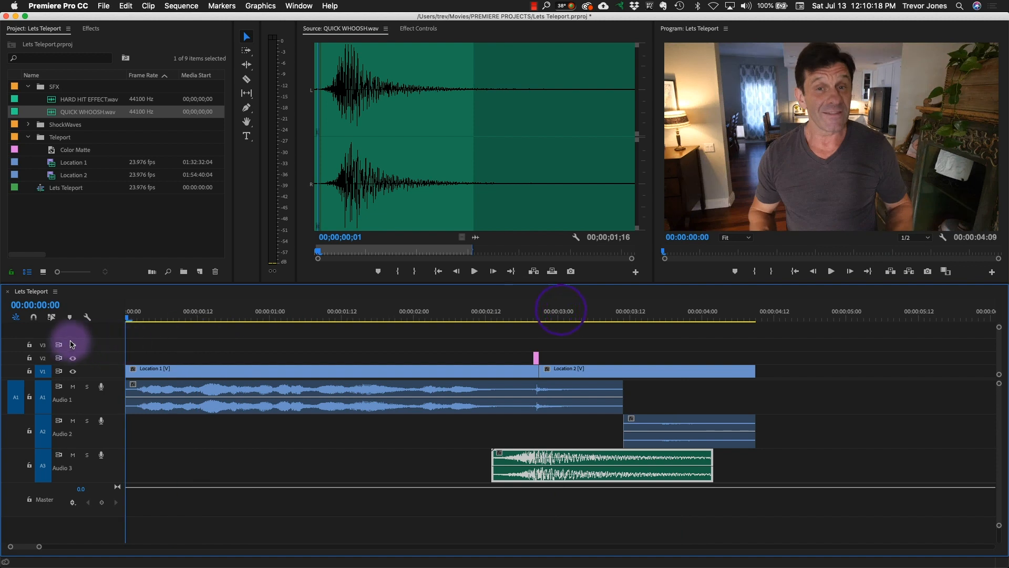
key("space")
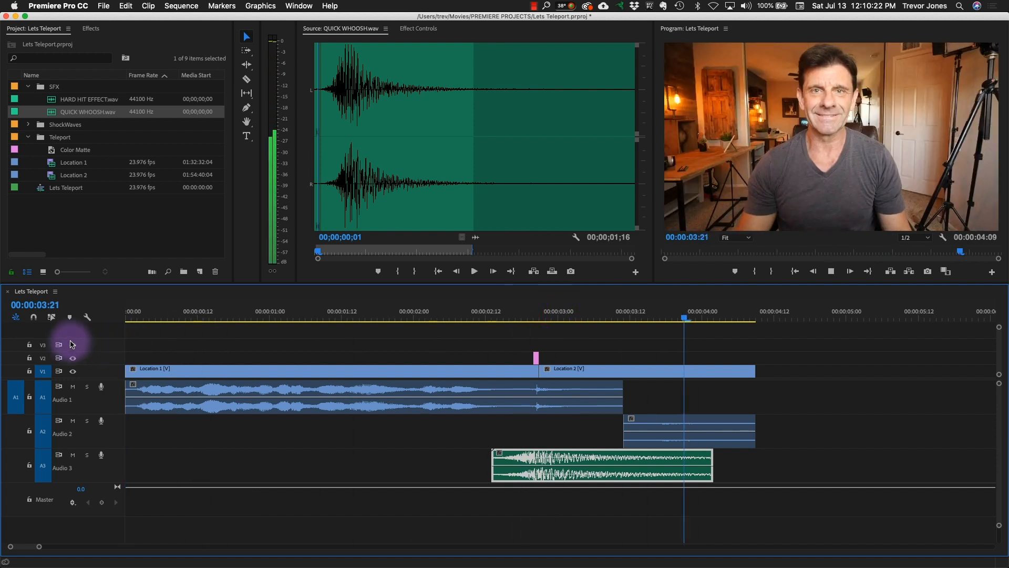
key("space")
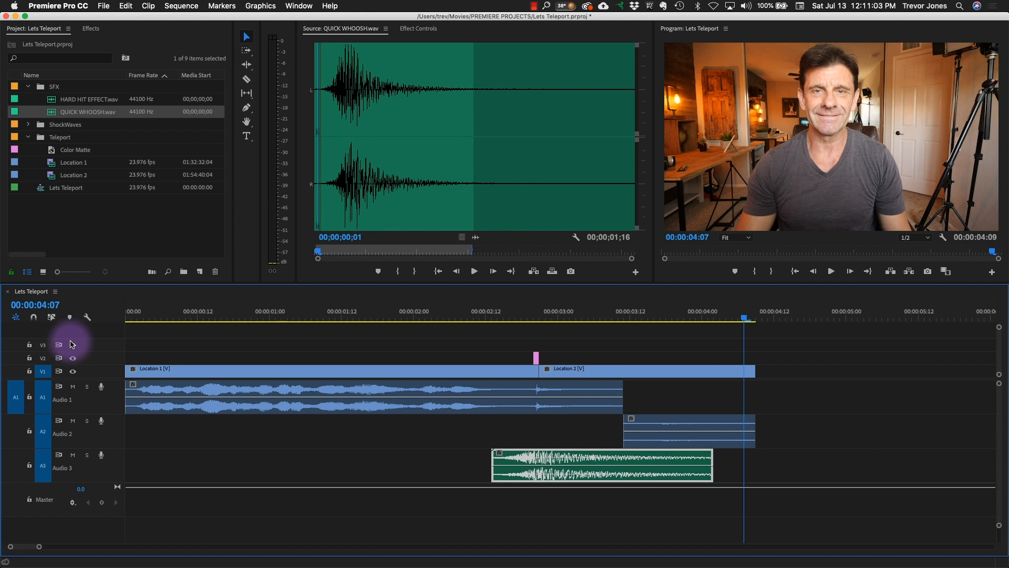
- Preview the Shockwave_01.mov and Shockwave_07.mov clips from the ShockWaves bin
left_click(29, 125)
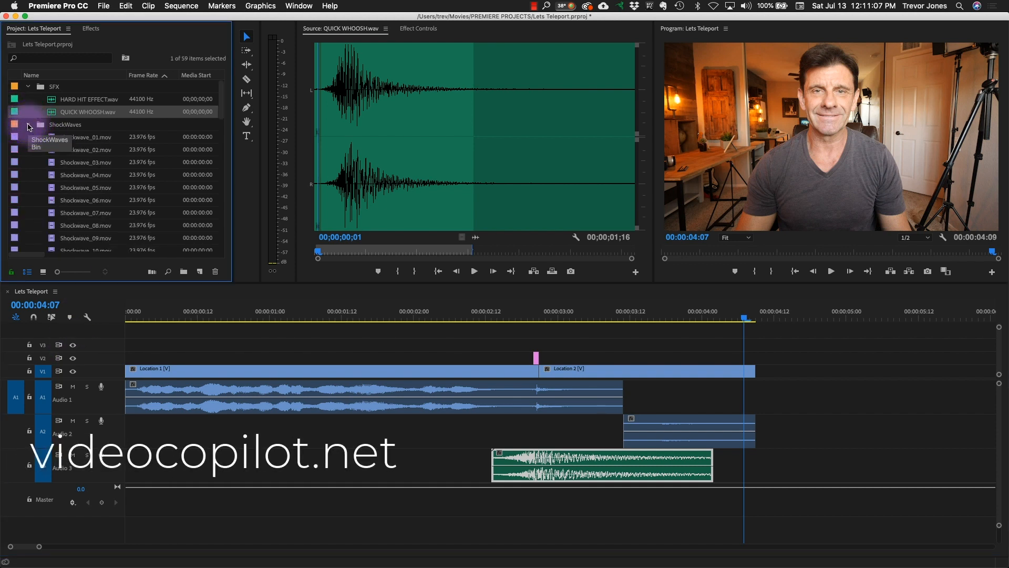
left_click(28, 126)
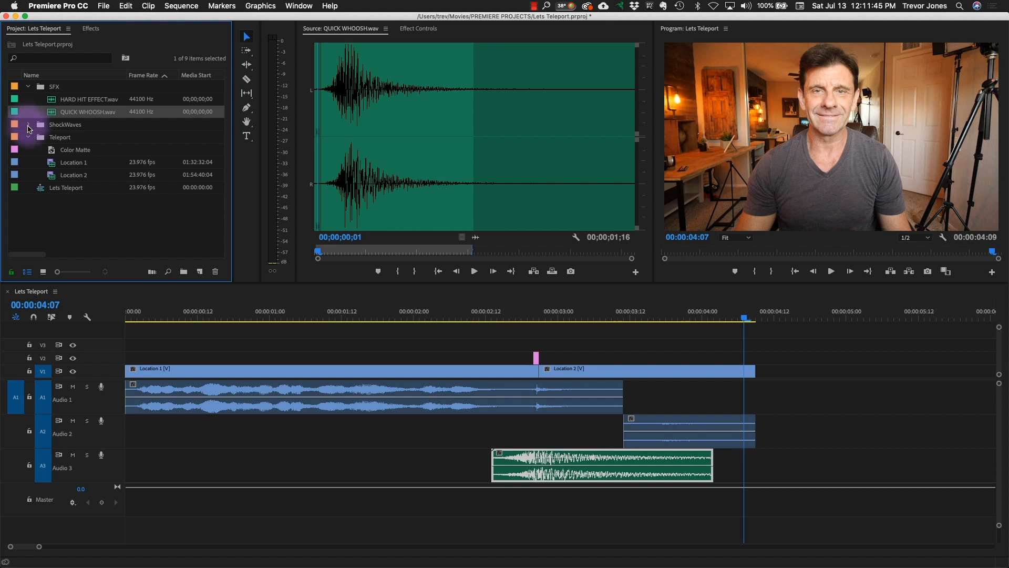
left_click(29, 124)
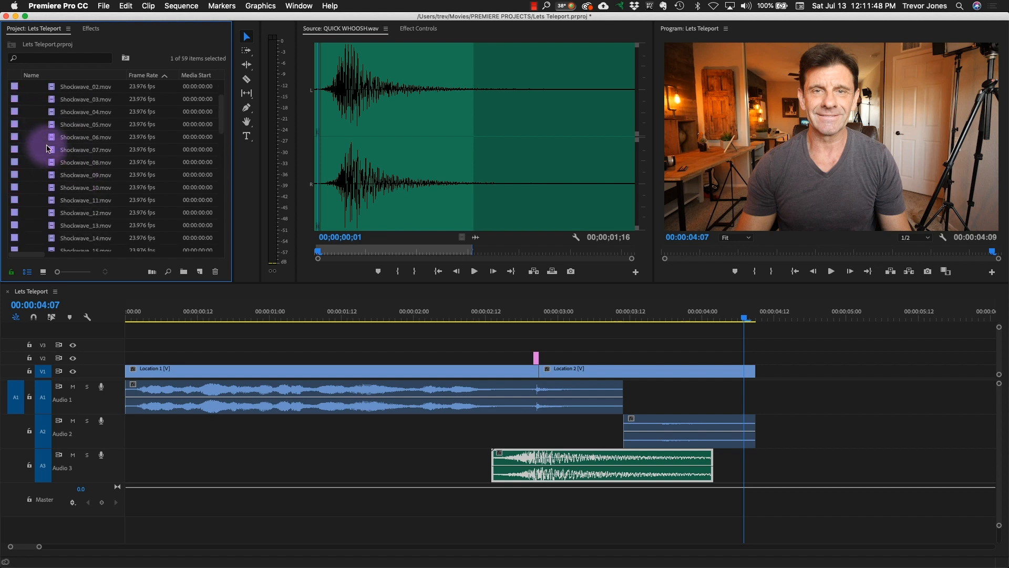
double_click(51, 137)
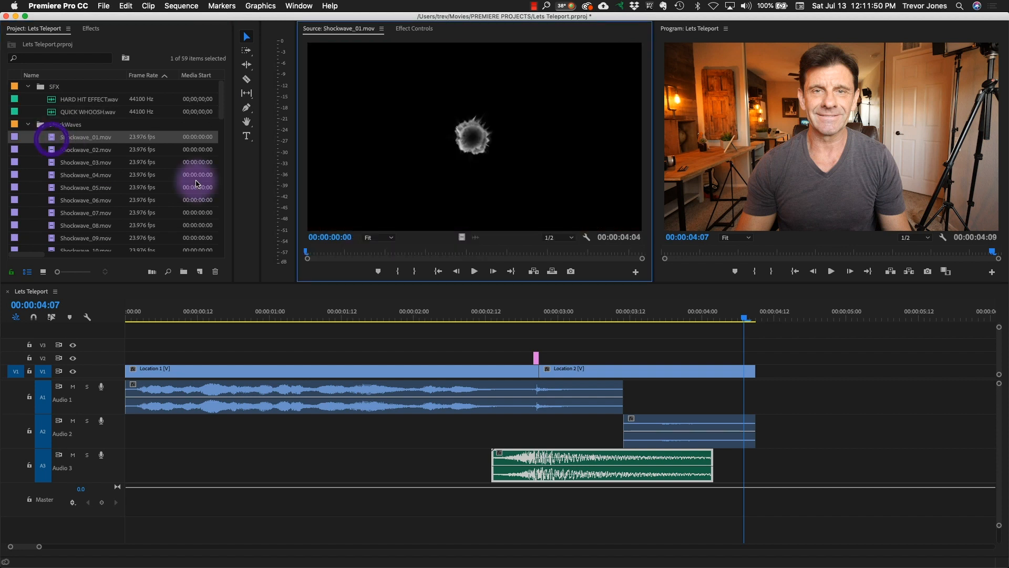
left_click(473, 272)
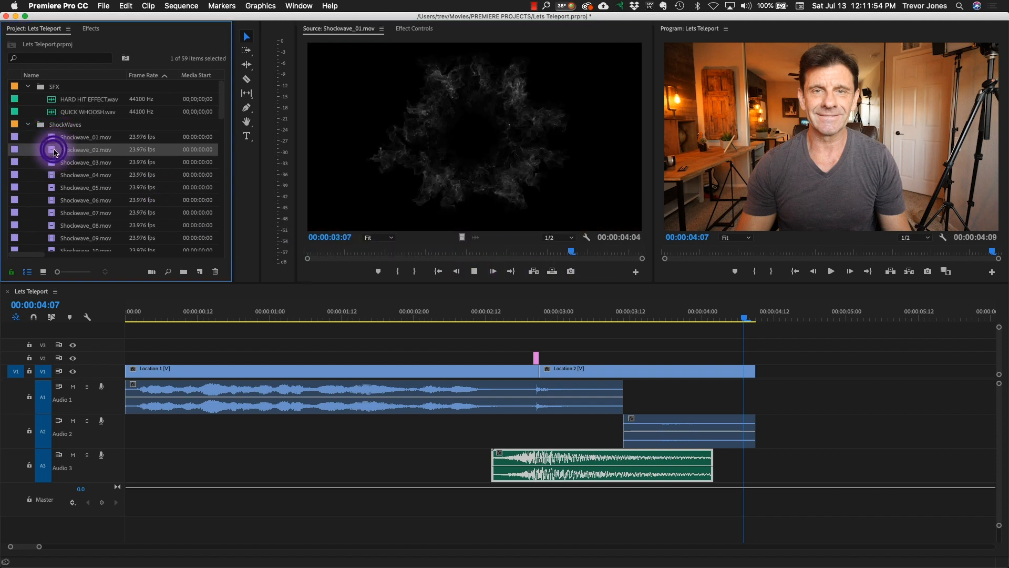
scroll(95, 205, "down", 5)
scroll(95, 205, "up", 2)
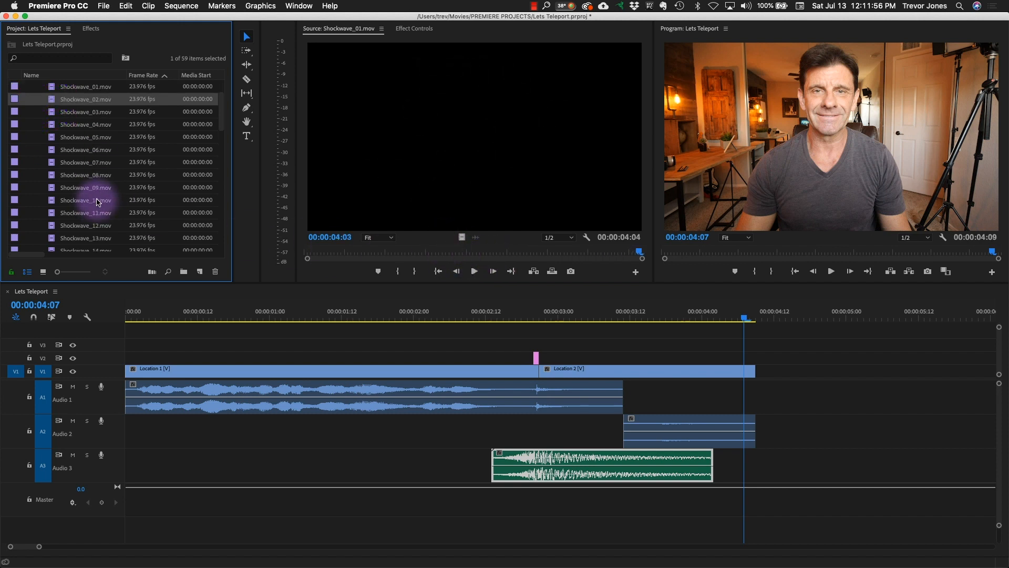
double_click(55, 175)
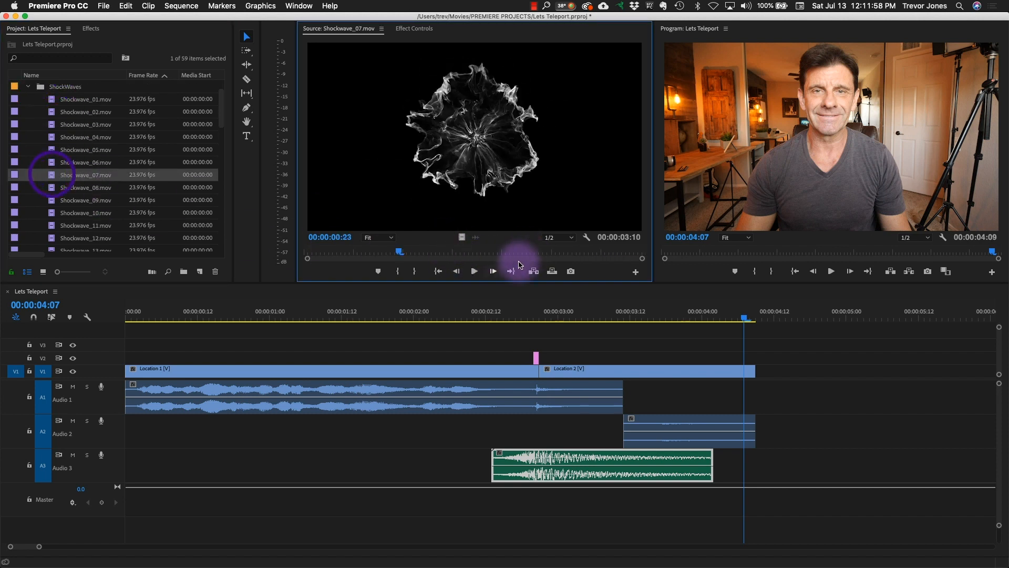
left_click_drag(426, 250, 270, 250)
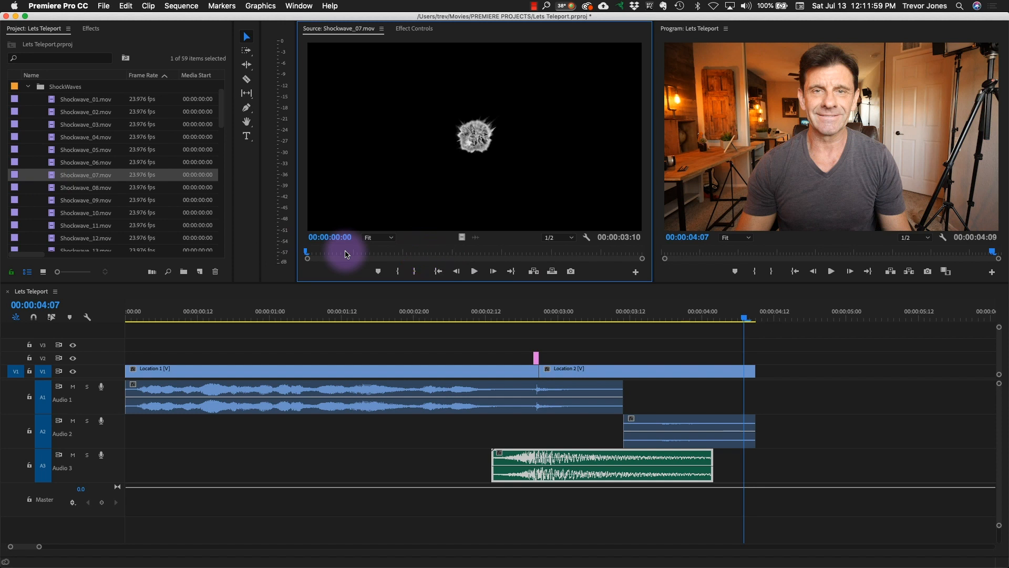
left_click(475, 271)
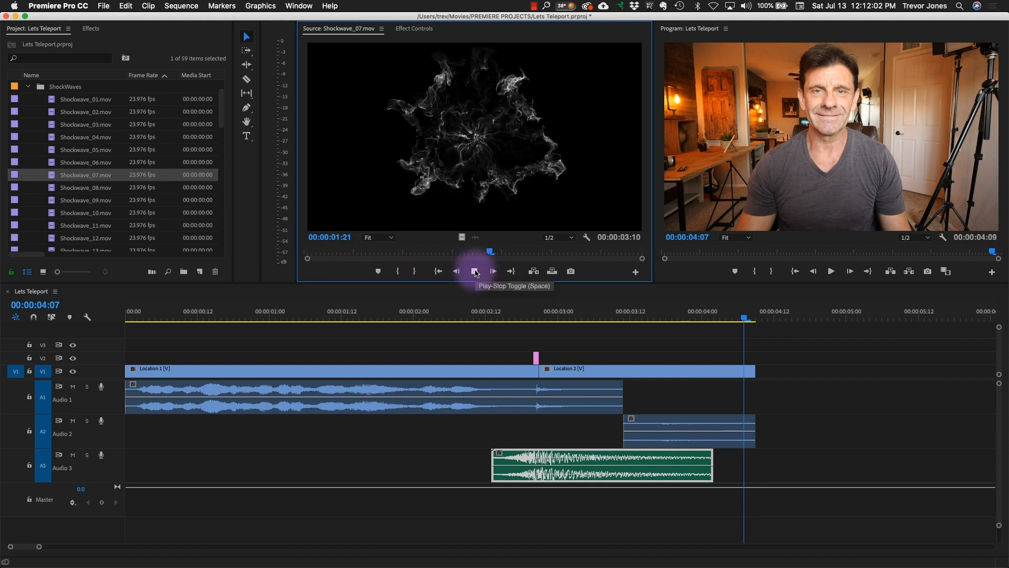
left_click_drag(533, 254, 276, 261)
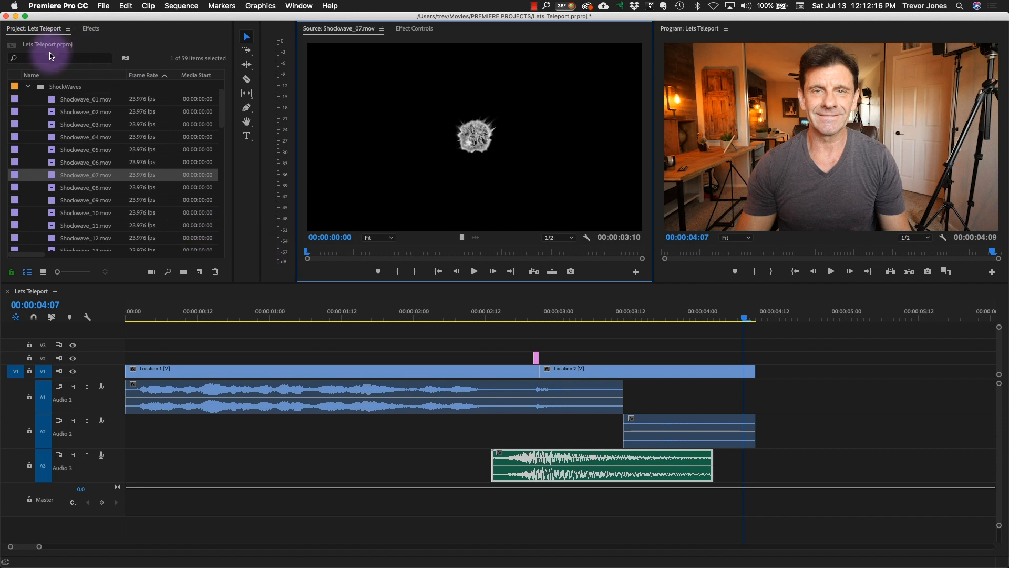
left_click(28, 86)
- Duplicate all the clips of the finished teleport on the same tracks, starting at 00:00:07:10
left_click_drag(528, 311, 457, 330)
key("F1")
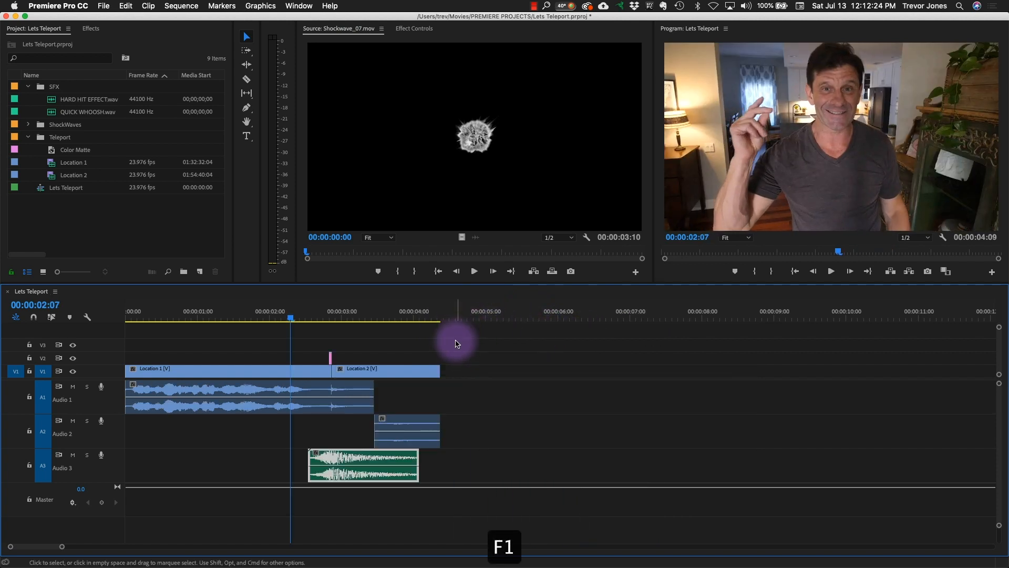
left_click_drag(478, 475, 189, 337)
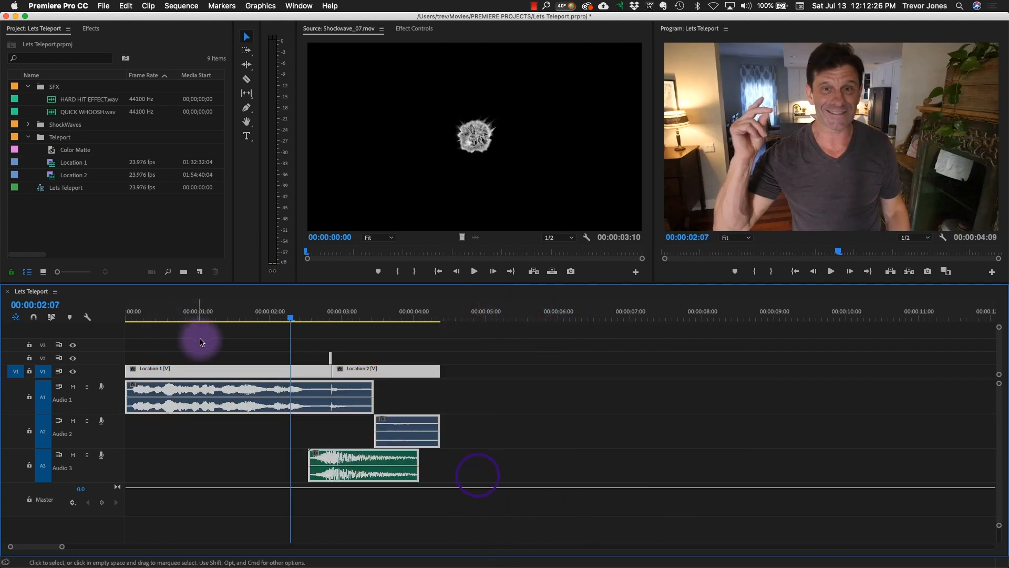
key("cmd+c")
left_click_drag(292, 315, 661, 317)
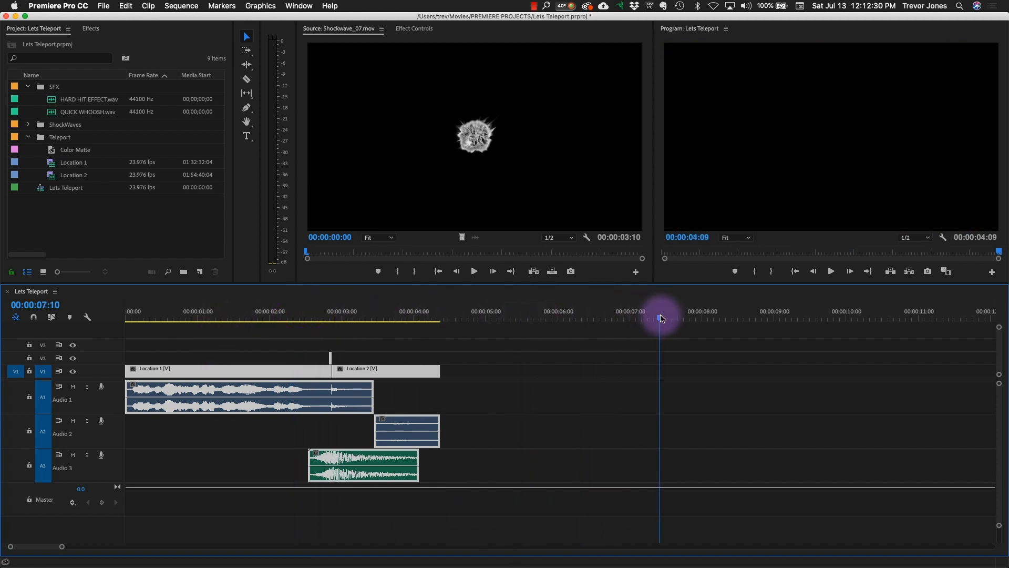
key("cmd+v")
key("F1")
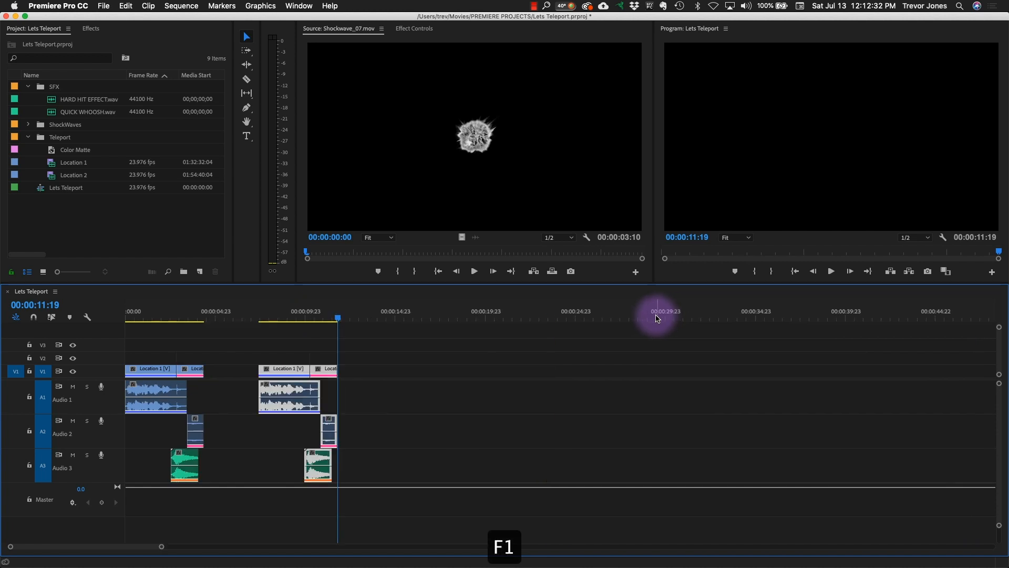
- In the copied section, shift Location 2 and its audio to start at about 00:00:12:12, and delete the Color Matte
left_click(303, 315)
key("F3")
key("F3")
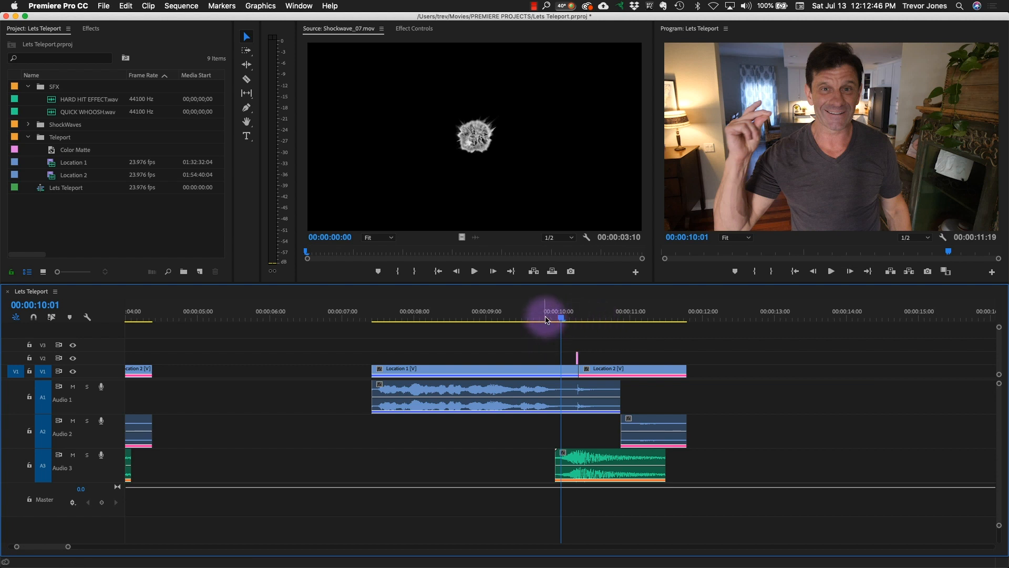
left_click_drag(547, 319, 555, 317)
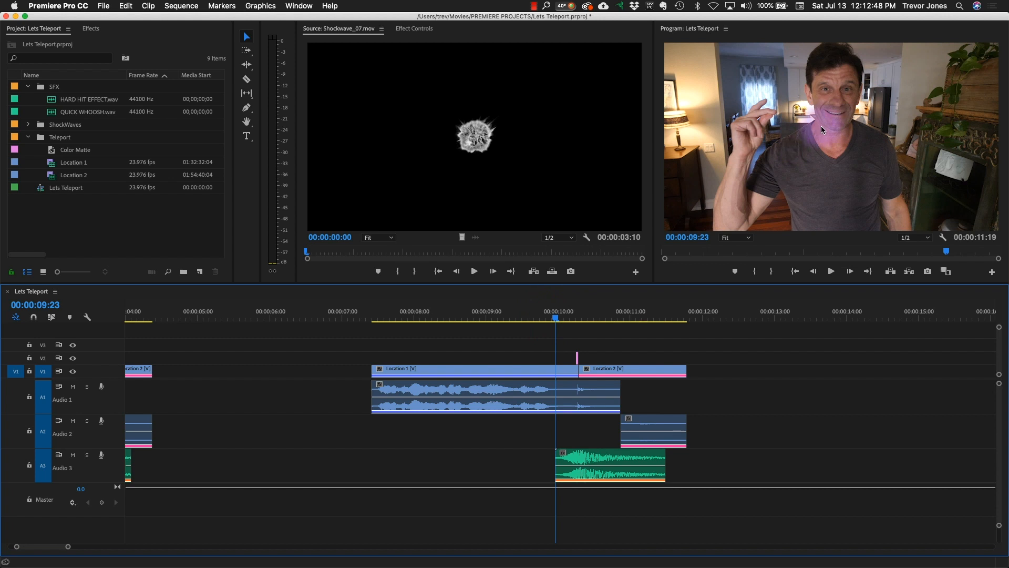
left_click_drag(638, 337, 695, 433)
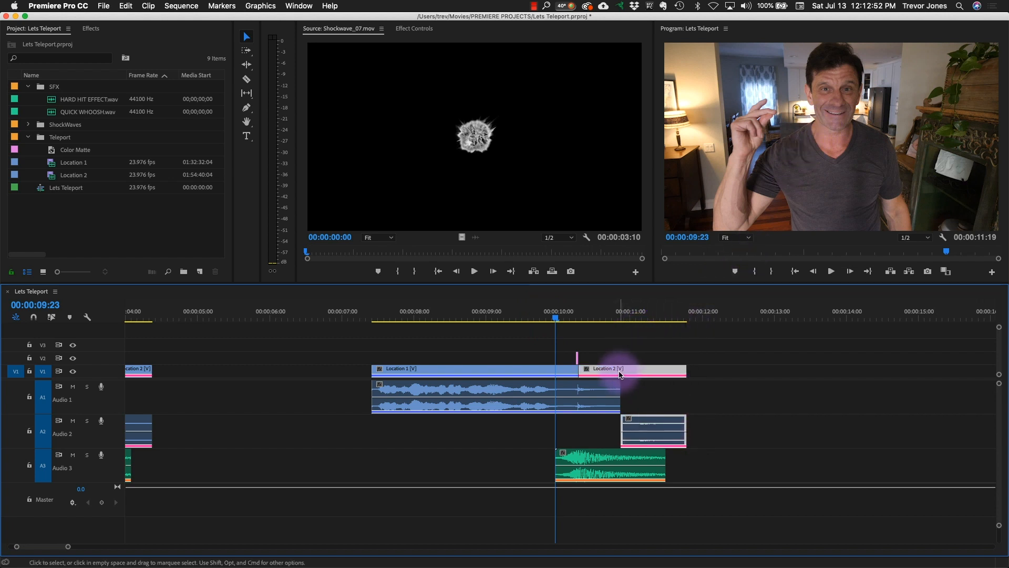
left_click_drag(619, 370, 779, 370)
left_click_drag(578, 318, 598, 363)
- Match-frame the copied Location 1 clip at 00:00:10:04 and mark an 11-frame stretch of the empty room near 01:33:12:09 in its source
mouse_move(560, 315)
left_mouse_down()
mouse_move(581, 309)
mouse_move(573, 316)
left_mouse_up()
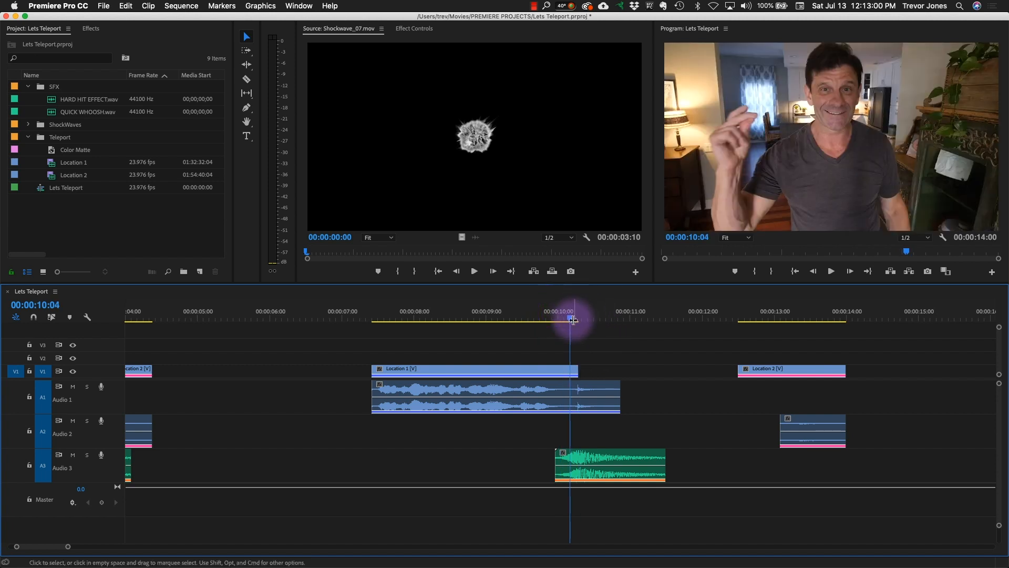
left_click(559, 372)
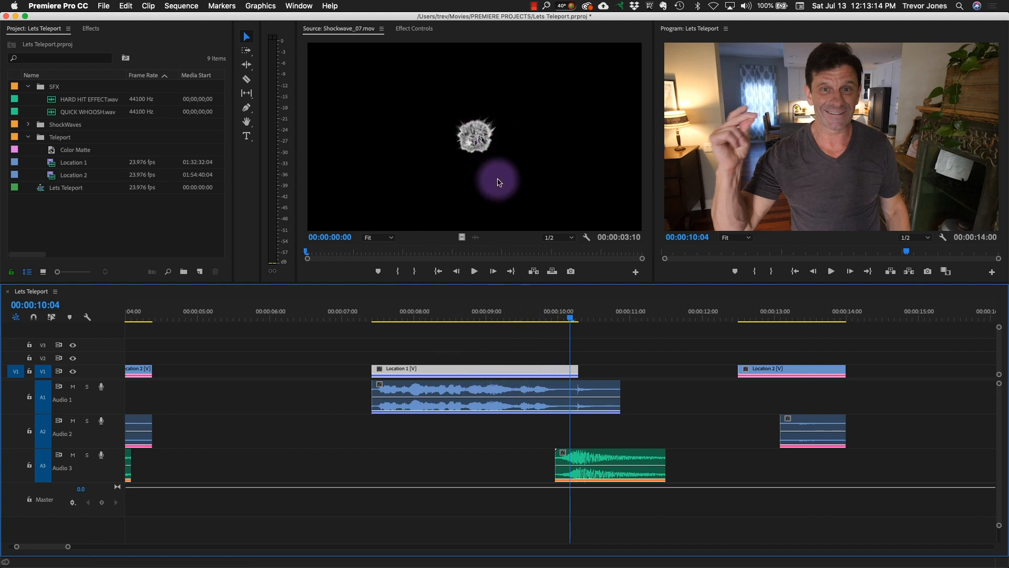
key("f")
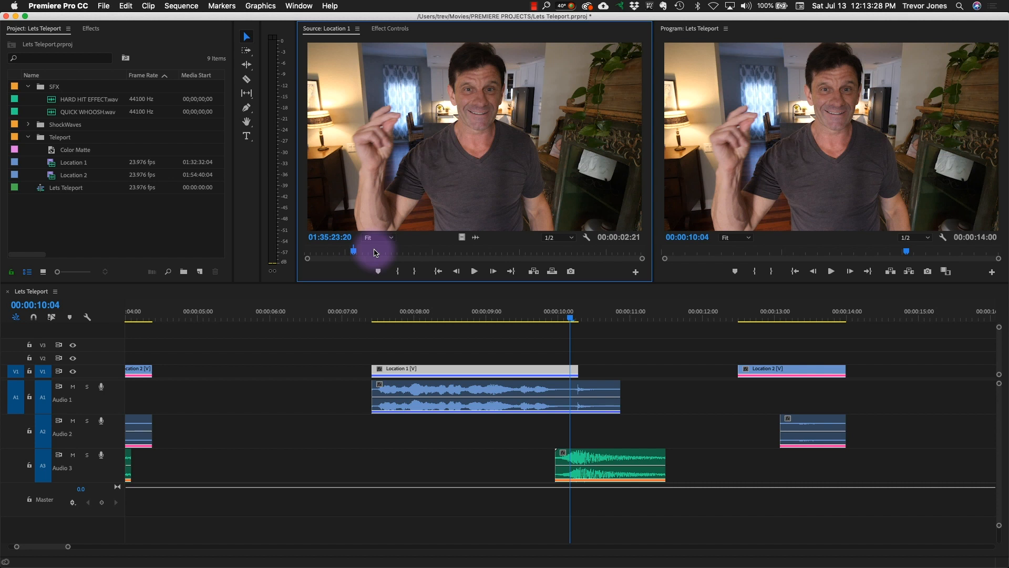
left_click_drag(368, 251, 316, 256)
key("i")
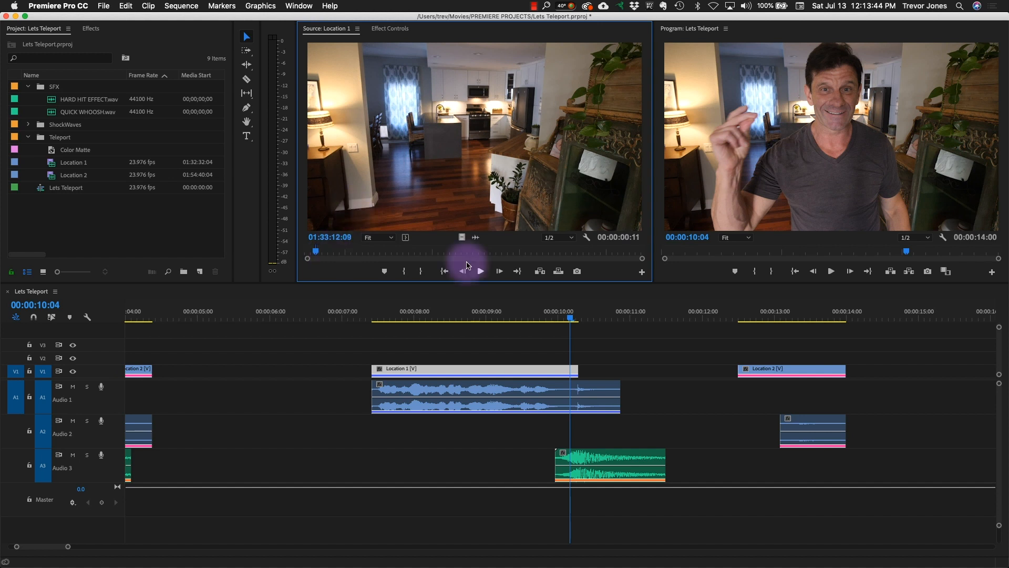
- Place the marked empty-room stretch of Location 1, video only, on V1 at 00:00:10:07 and play back the transition
left_click_drag(583, 318, 583, 321)
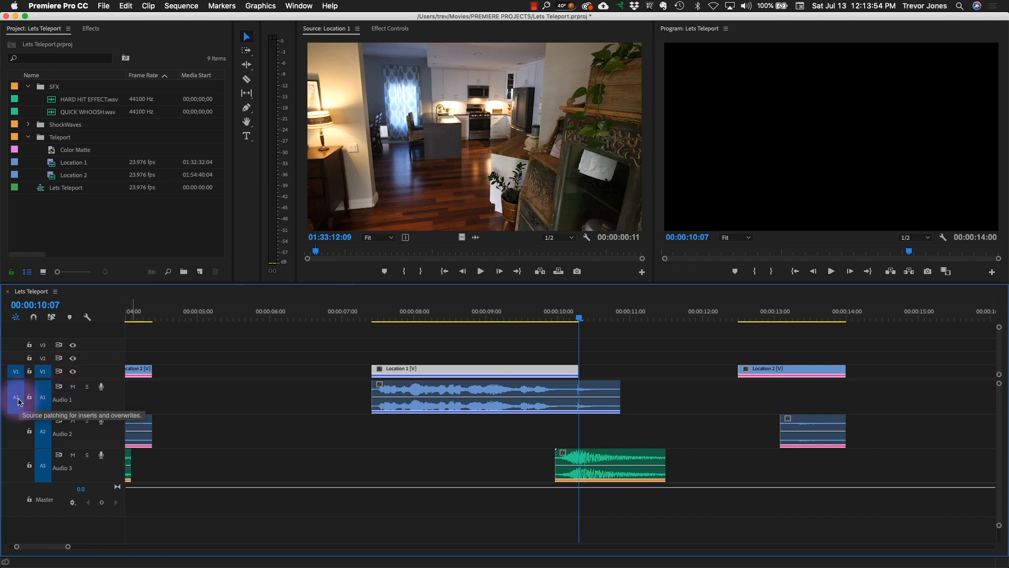
left_click(18, 402)
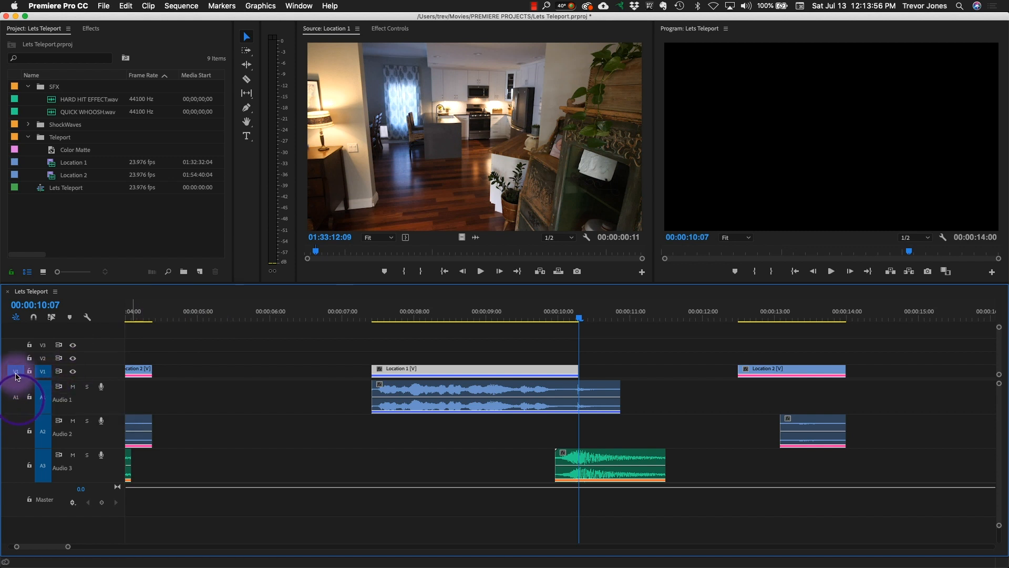
left_click(418, 150)
left_click_drag(547, 145, 890, 208)
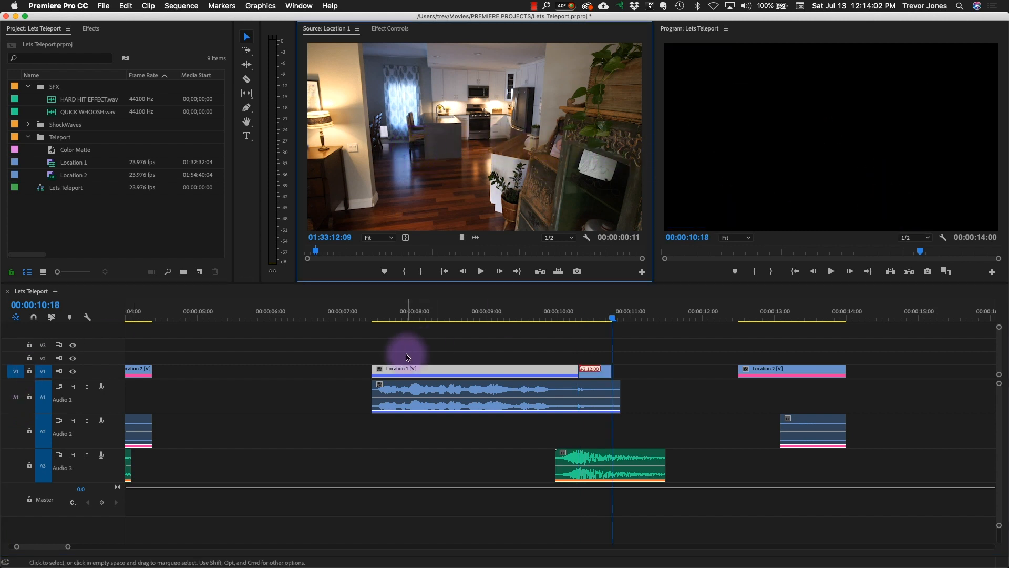
left_click(504, 314)
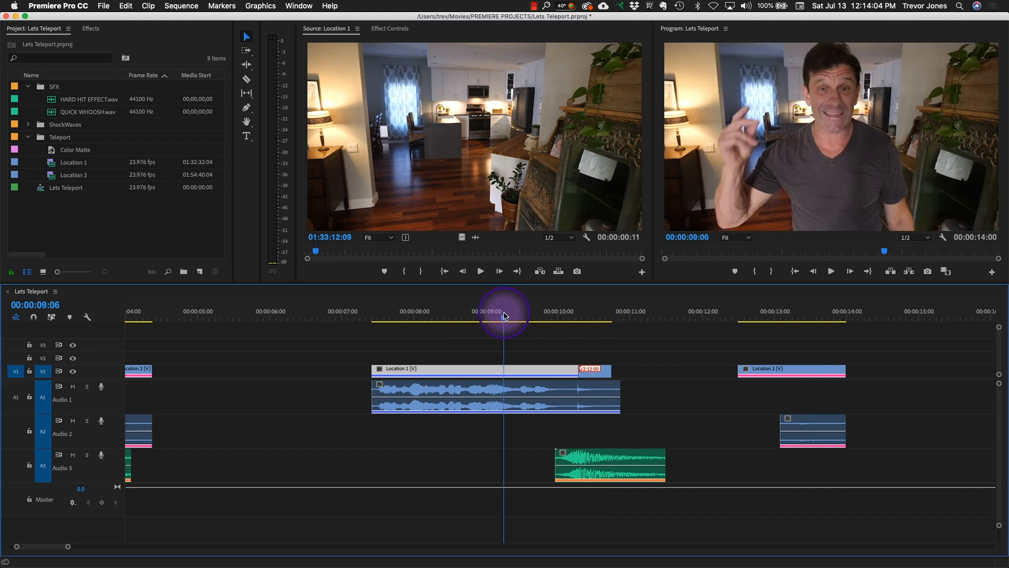
key("space")
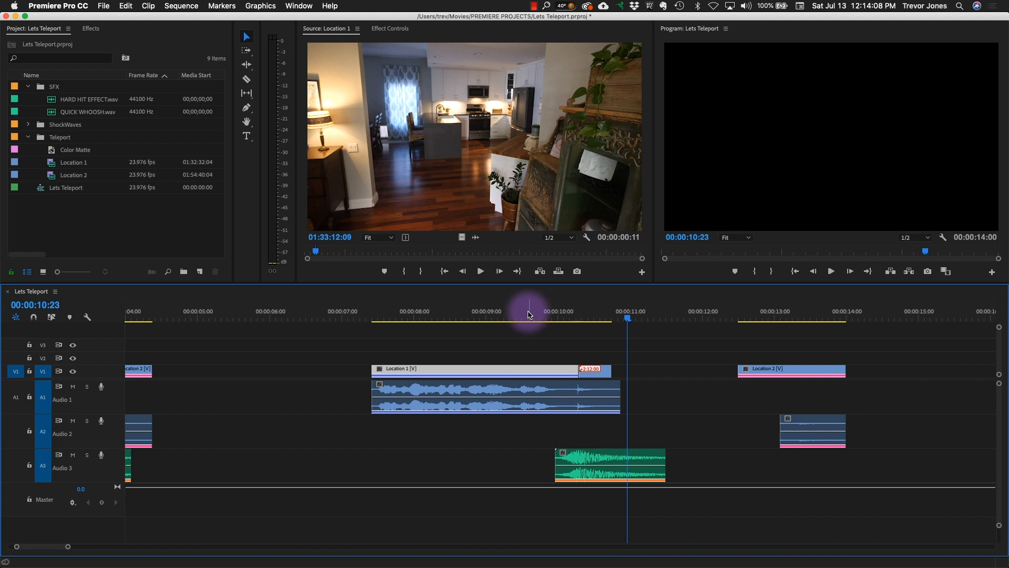
left_click(529, 314)
key("space")
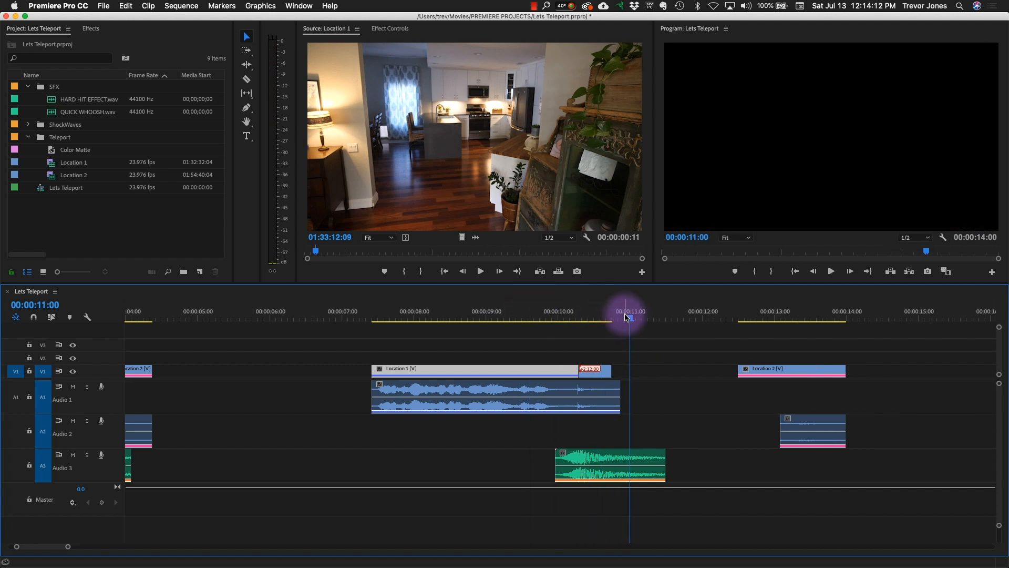
- Open the copied Location 2 clip's source at 00:00:12:22 and mark an 11-frame stretch of the empty chair ending at 01:58:40:04
left_click_drag(723, 315, 769, 322)
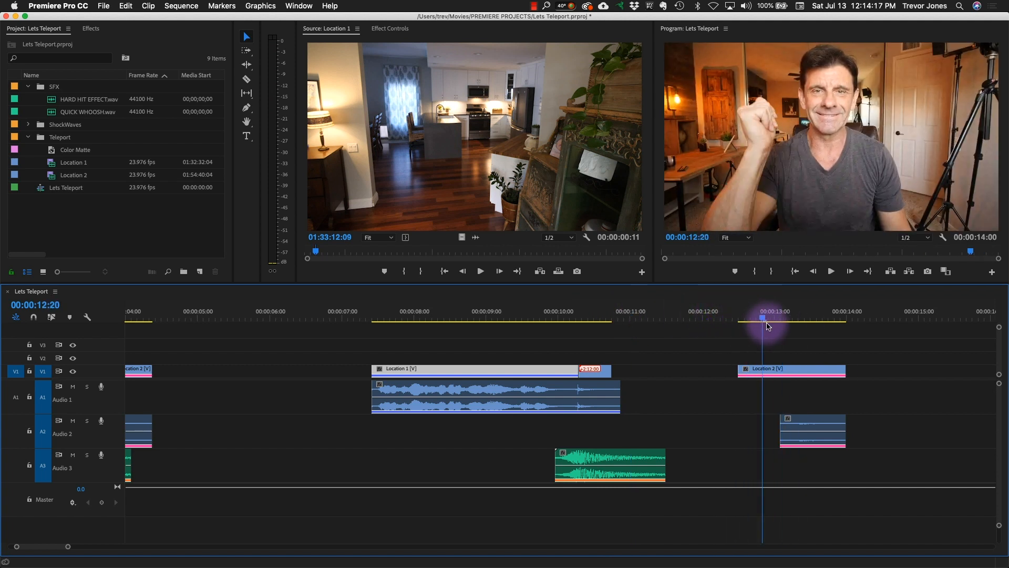
left_click(773, 372)
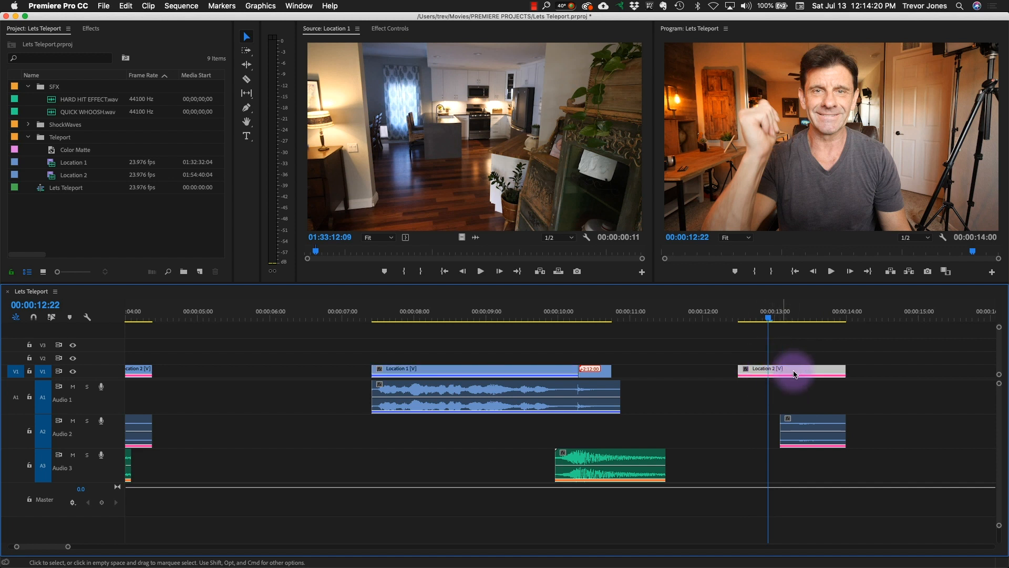
double_click(791, 372)
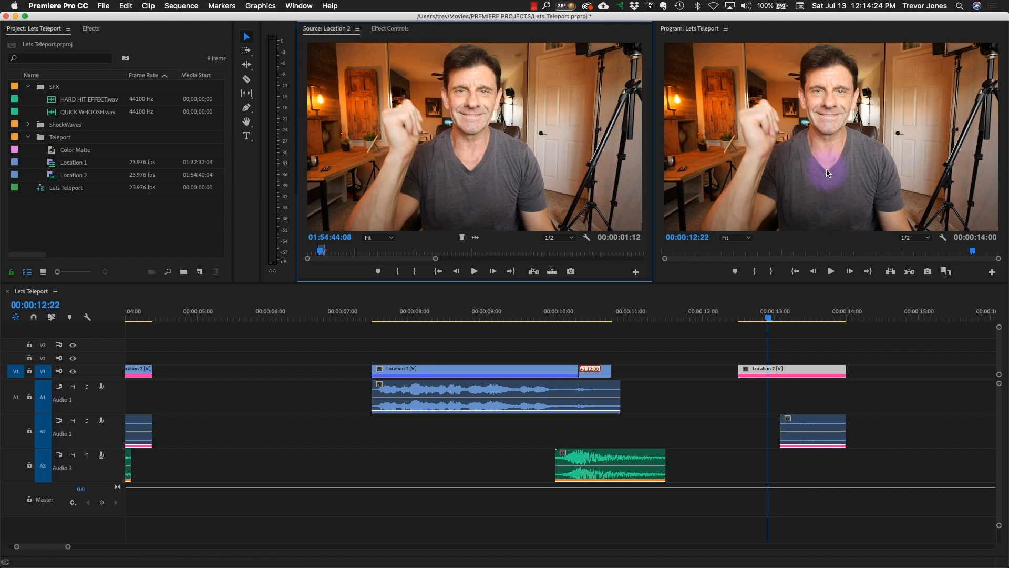
left_click(780, 370)
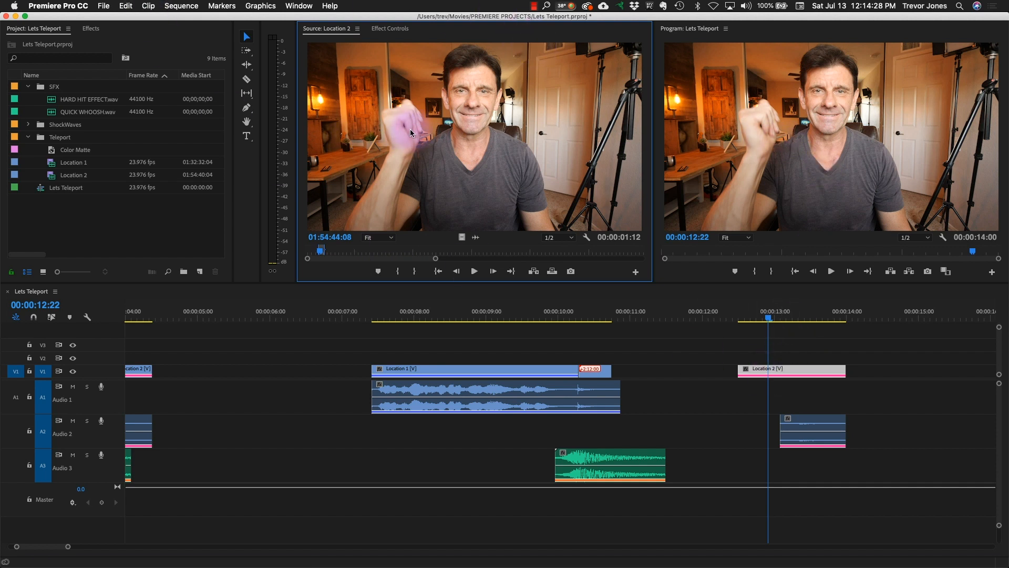
left_click_drag(436, 258, 540, 258)
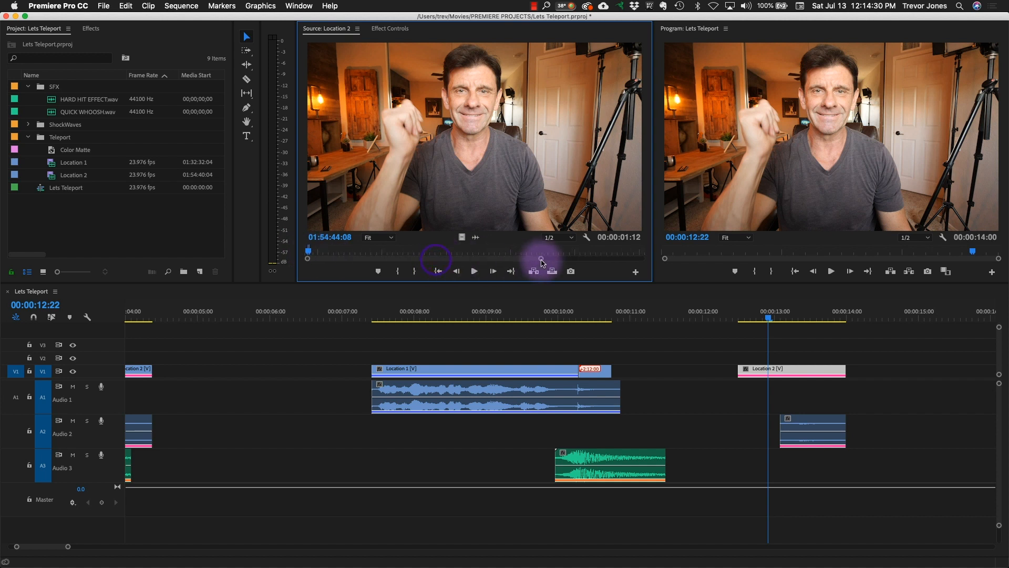
left_click_drag(326, 250, 561, 271)
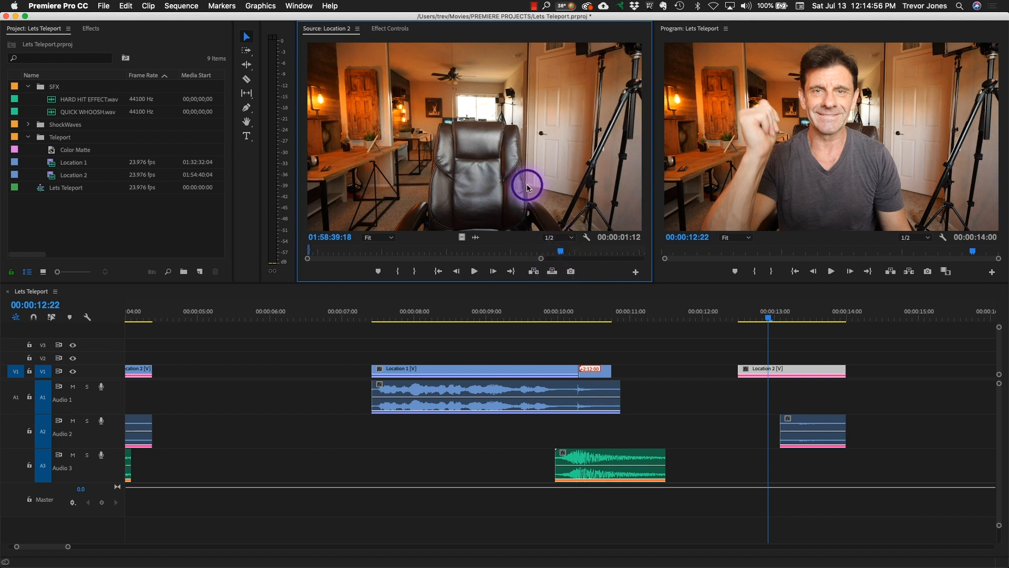
key("i")
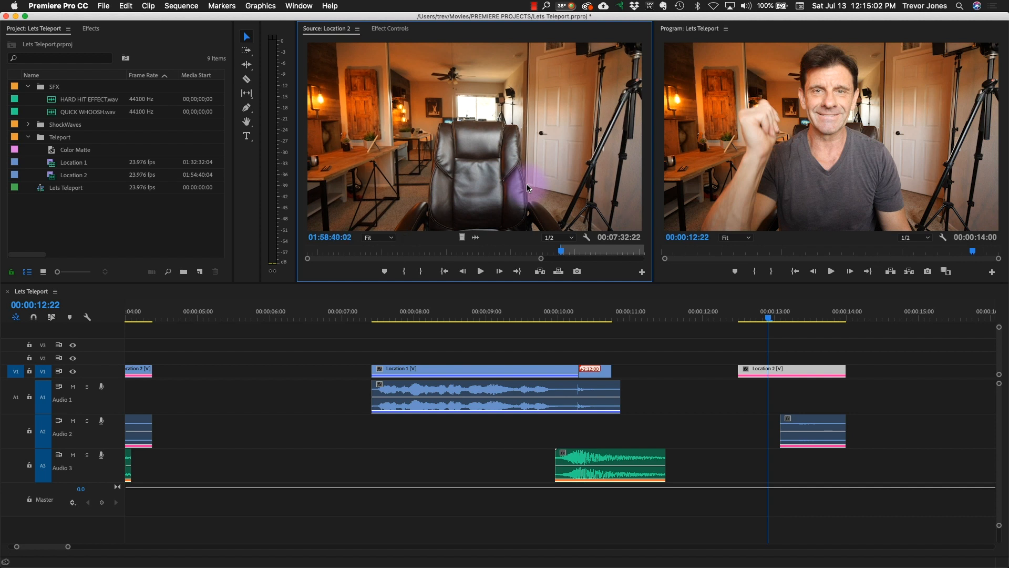
key("o")
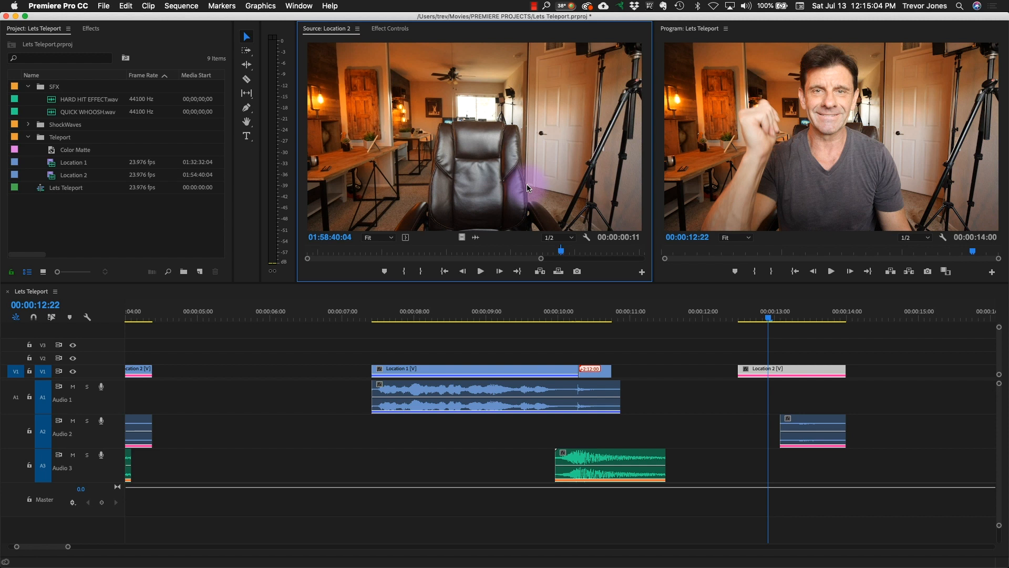
- Place the marked empty-chair stretch of Location 2, video only, on V1 at 00:00:10:18 and play back the sequence
left_click_drag(650, 316, 612, 308)
left_click(500, 159)
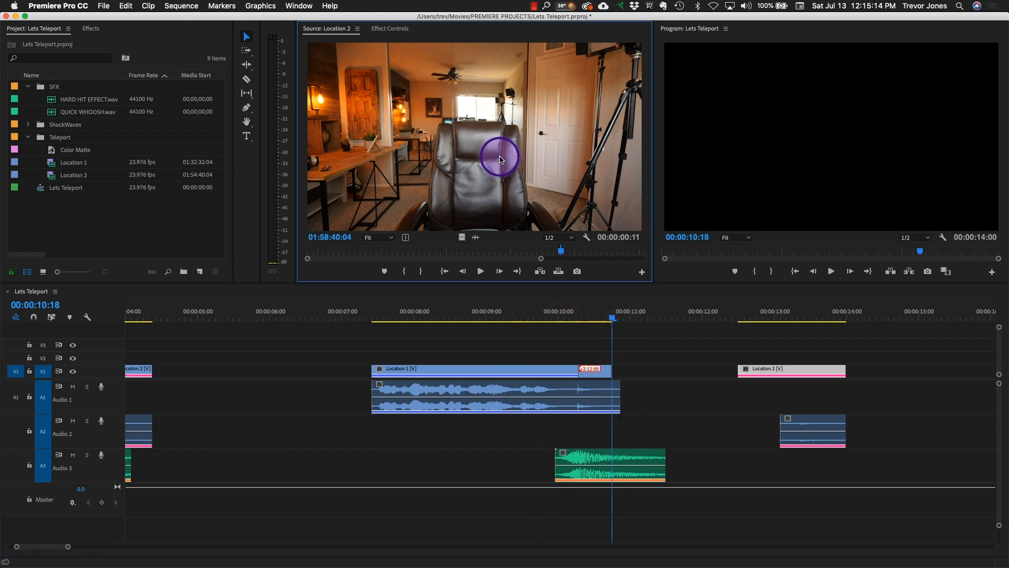
left_click_drag(455, 143, 875, 211)
left_click_drag(637, 314, 529, 315)
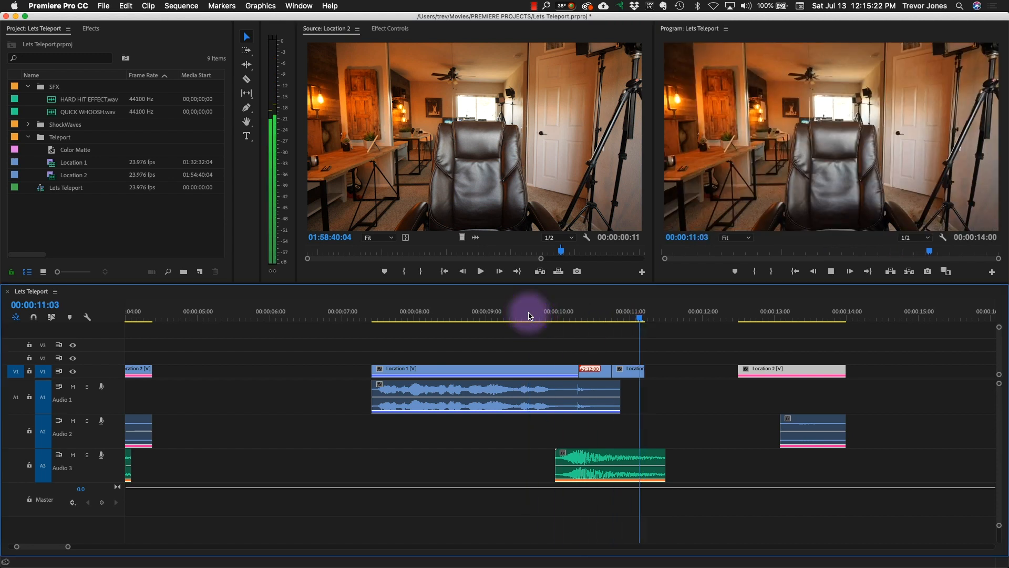
key("space")
- Move the copied Location 2 clip and its audio to start right after the empty-chair shot at 00:00:11:05, and review the cut
left_click_drag(630, 311, 843, 454)
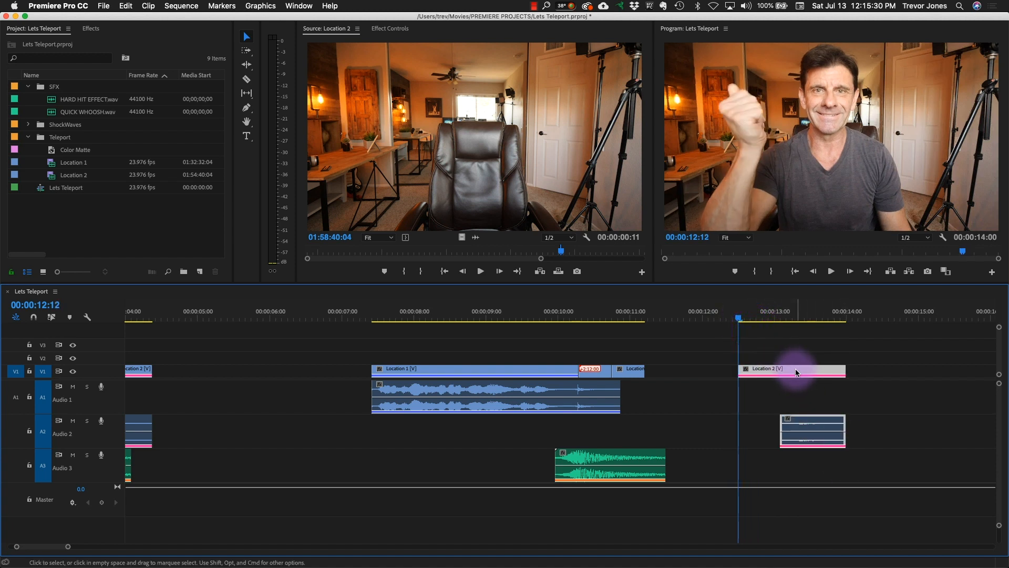
left_click_drag(796, 373, 703, 374)
left_click_drag(663, 314, 517, 313)
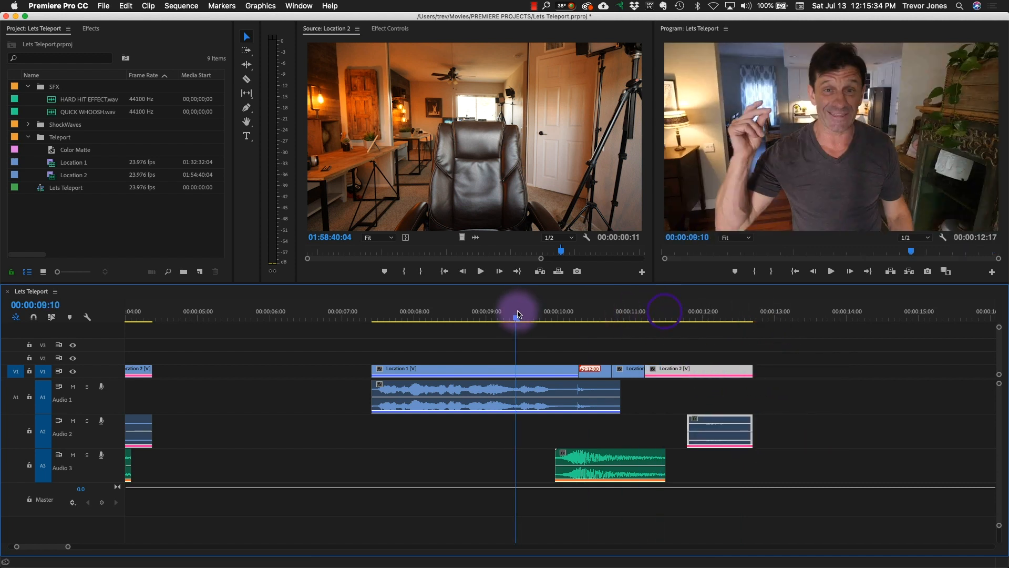
key("space")
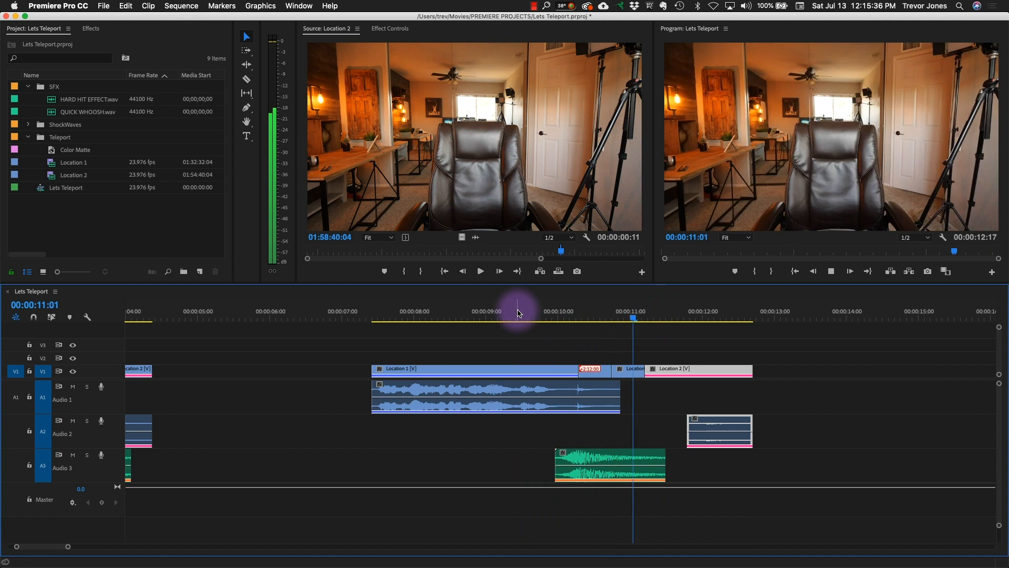
left_click(533, 312)
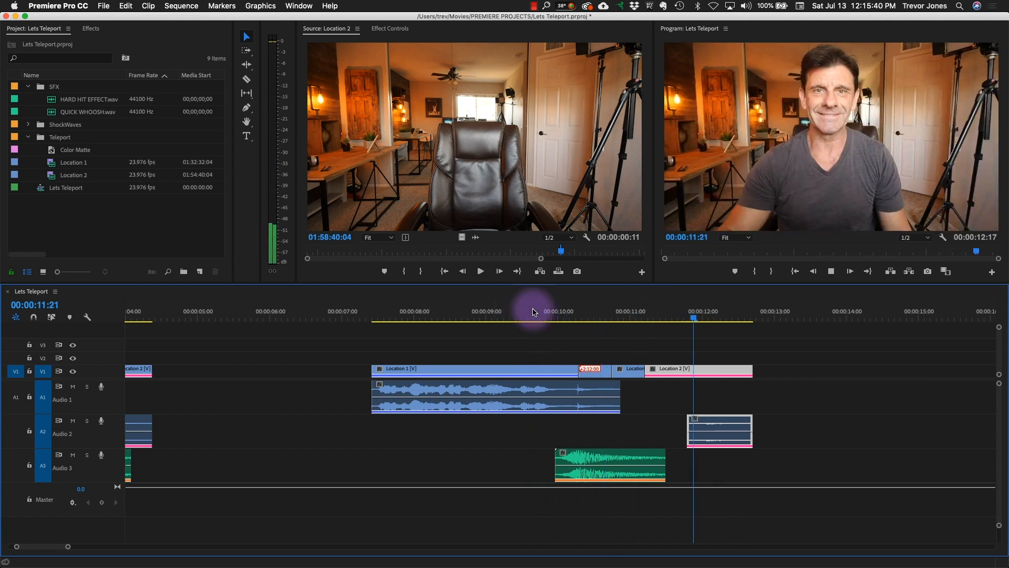
left_click(563, 312)
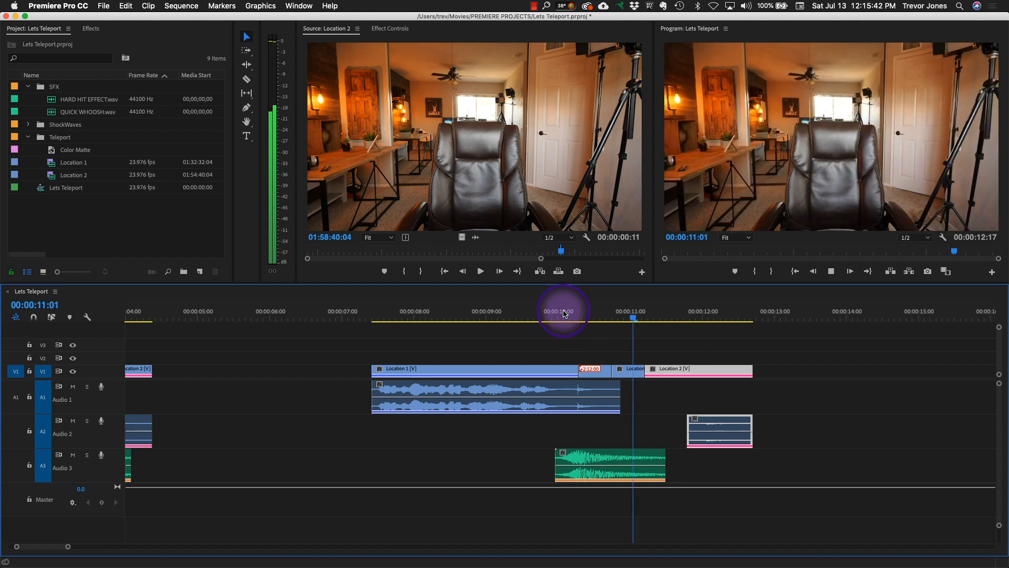
key("space")
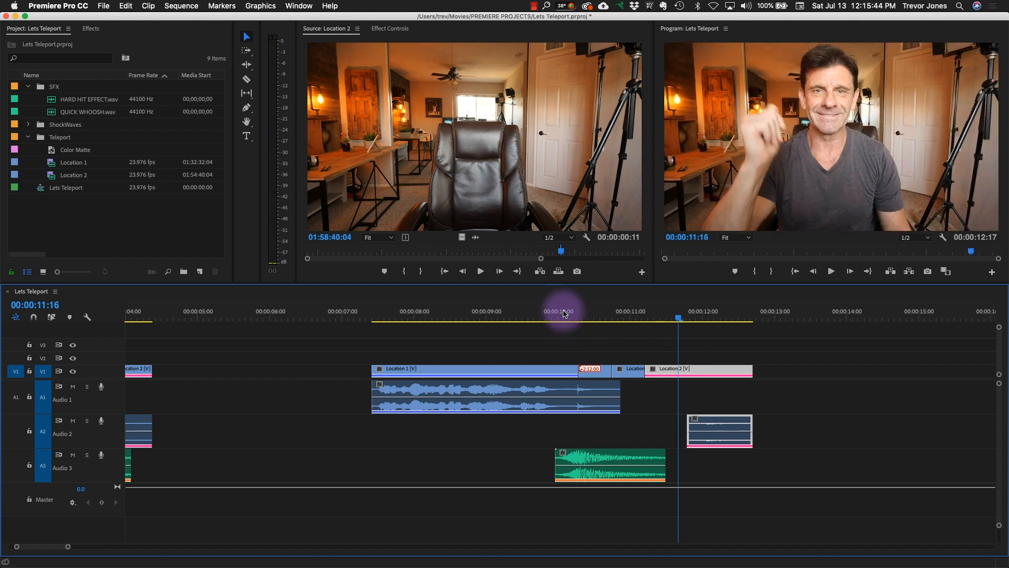
- Move the copied Location 2 audio clip from Audio 2 up to Audio 1, keeping its timing
left_click(791, 432)
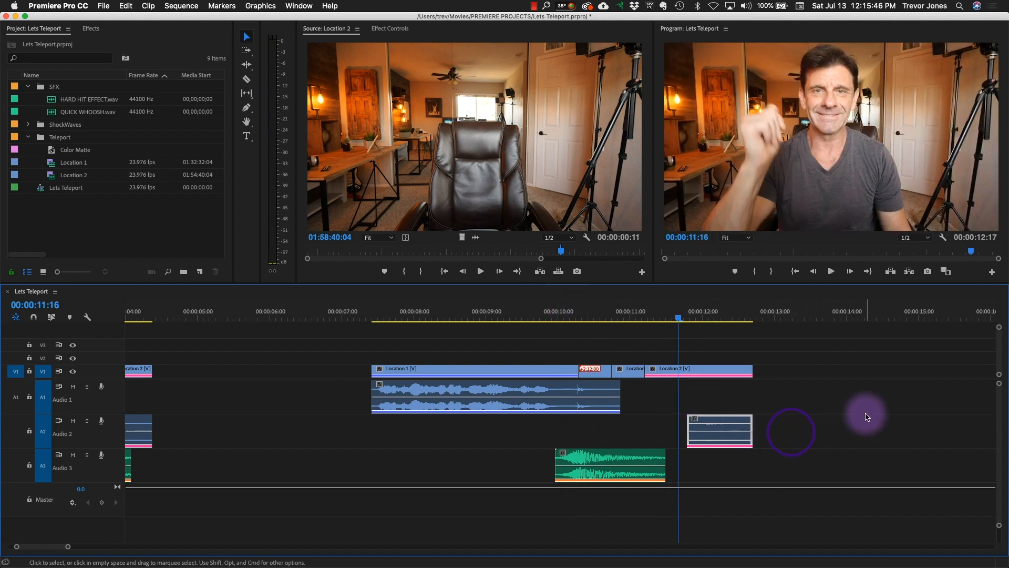
key("space")
key("space")
left_click_drag(820, 447, 721, 422)
key("alt+Up")
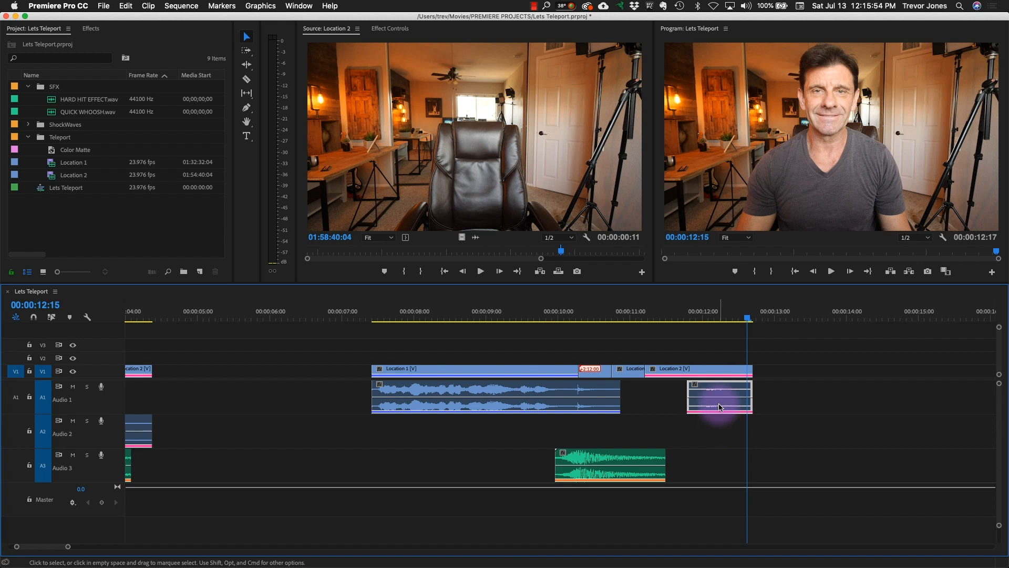
key("alt+Down")
key("alt+Up")
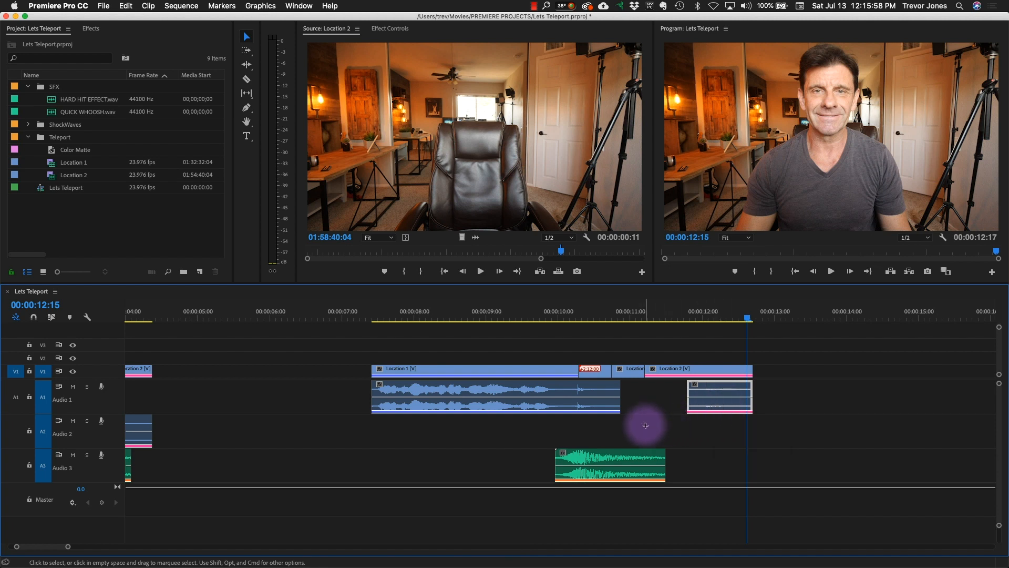
- Move the copied QUICK WHOOSH.wav clip from Audio 3 up to Audio 2 and play back from 00:00:09:19
left_click_drag(644, 428, 650, 494)
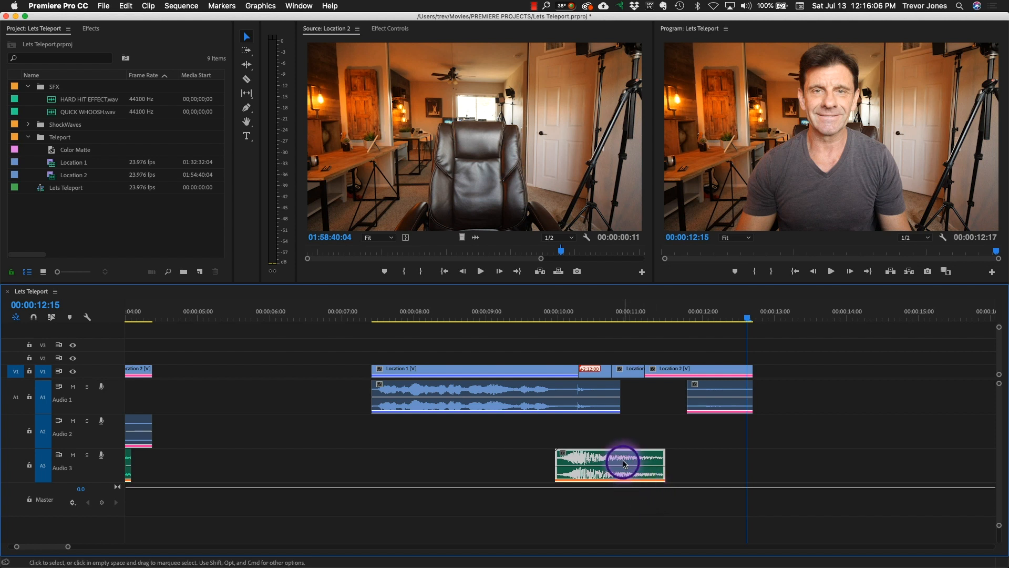
key("alt+Up")
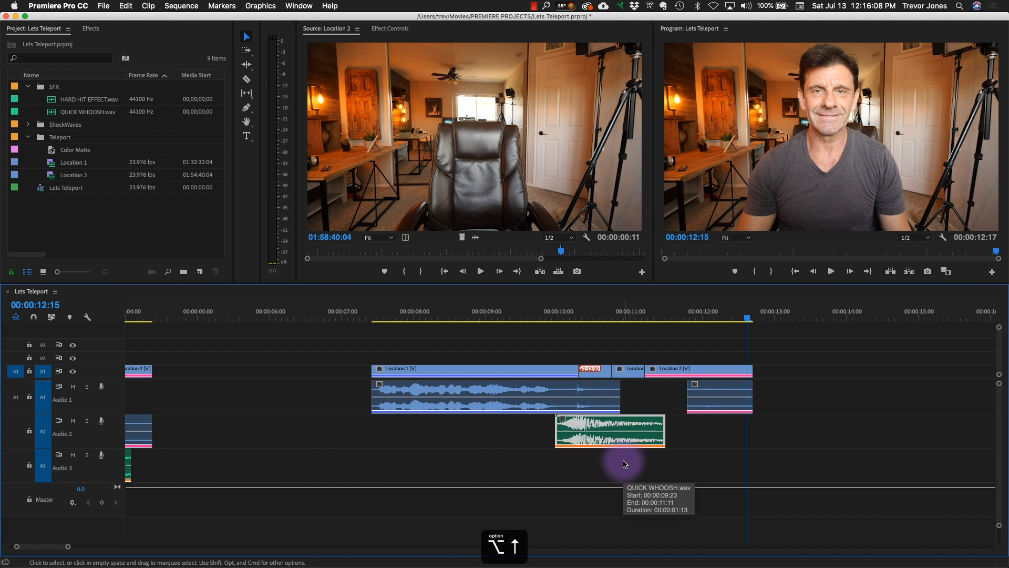
left_click(543, 311)
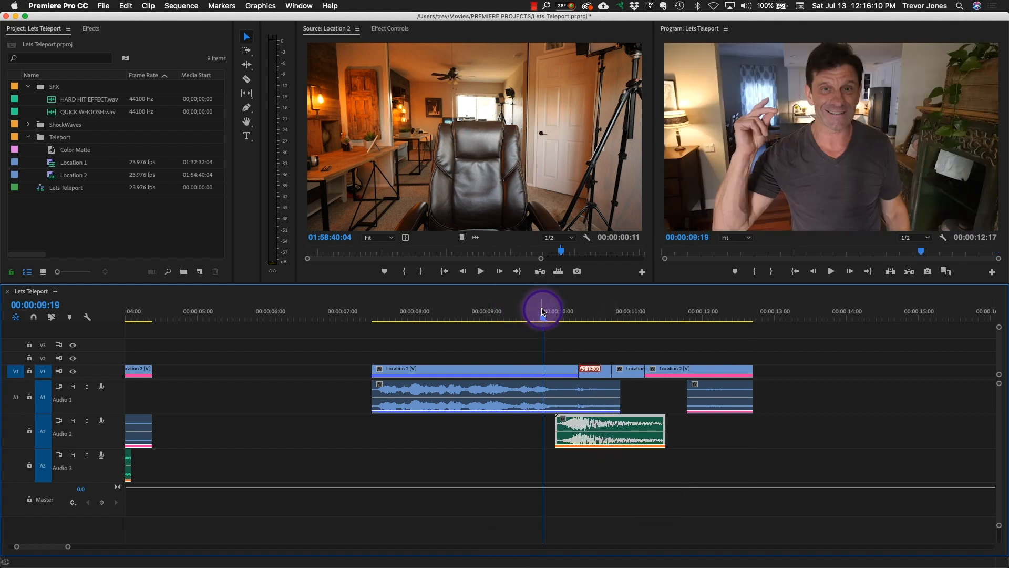
key("space")
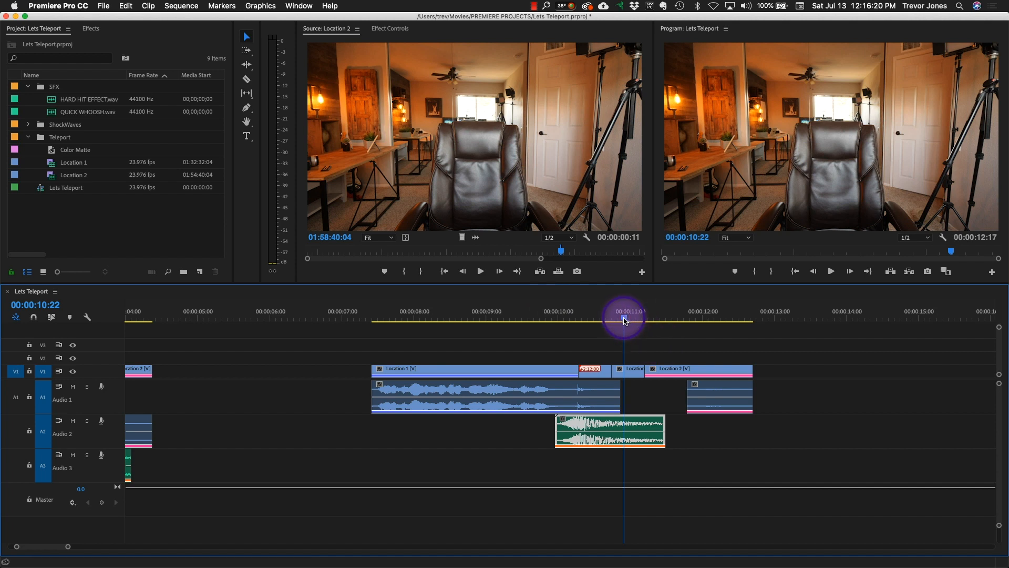
- Duplicate QUICK WHOOSH.wav onto Audio 3, shift the copy to start at about 00:00:10:20 for the reappearance, and play back both whooshes
mouse_move(624, 321)
left_mouse_down()
mouse_move(676, 322)
mouse_move(627, 322)
left_mouse_up()
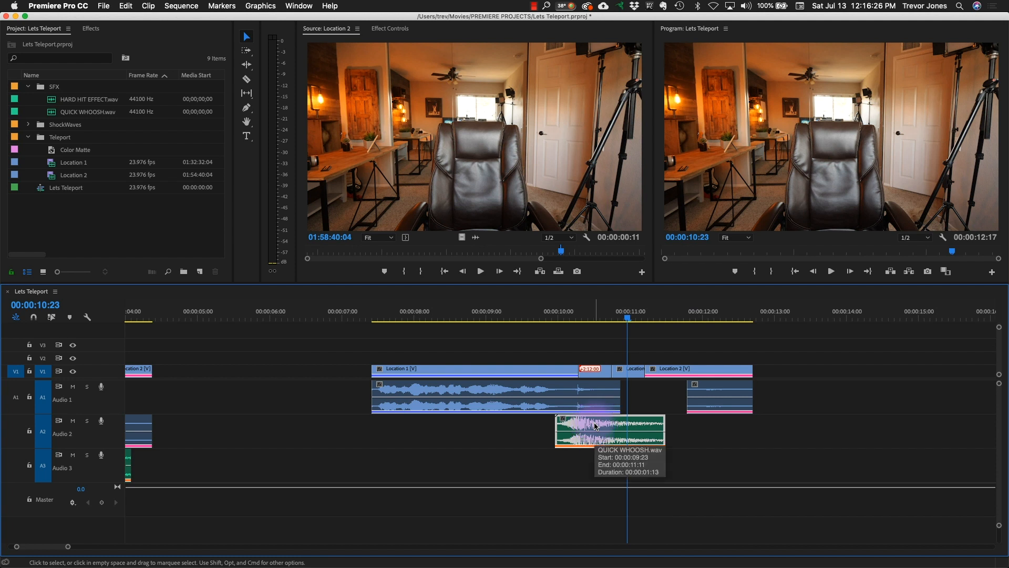
left_click_drag(595, 427, 592, 460)
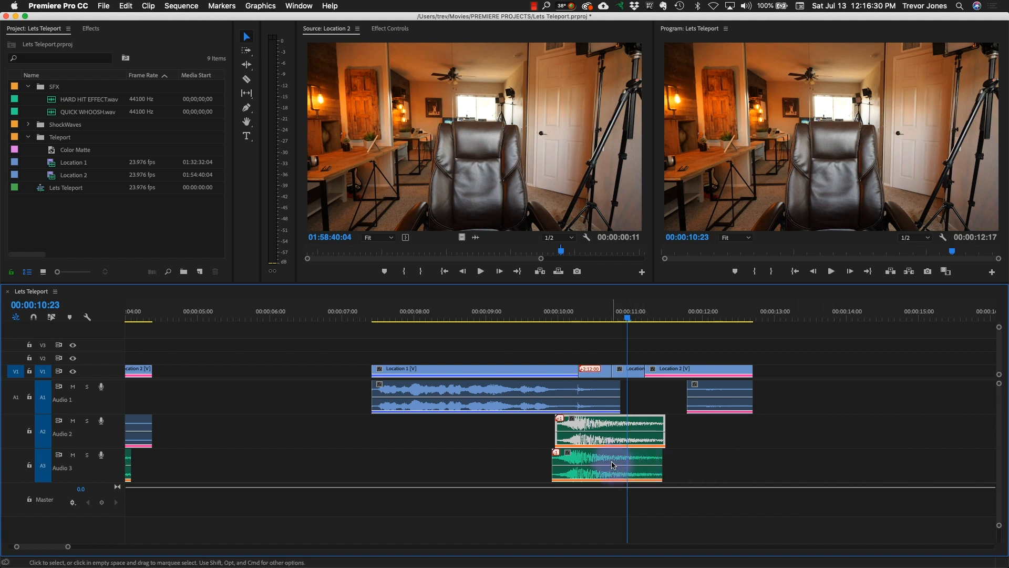
left_click_drag(611, 463, 668, 462)
left_click_drag(644, 319, 645, 318)
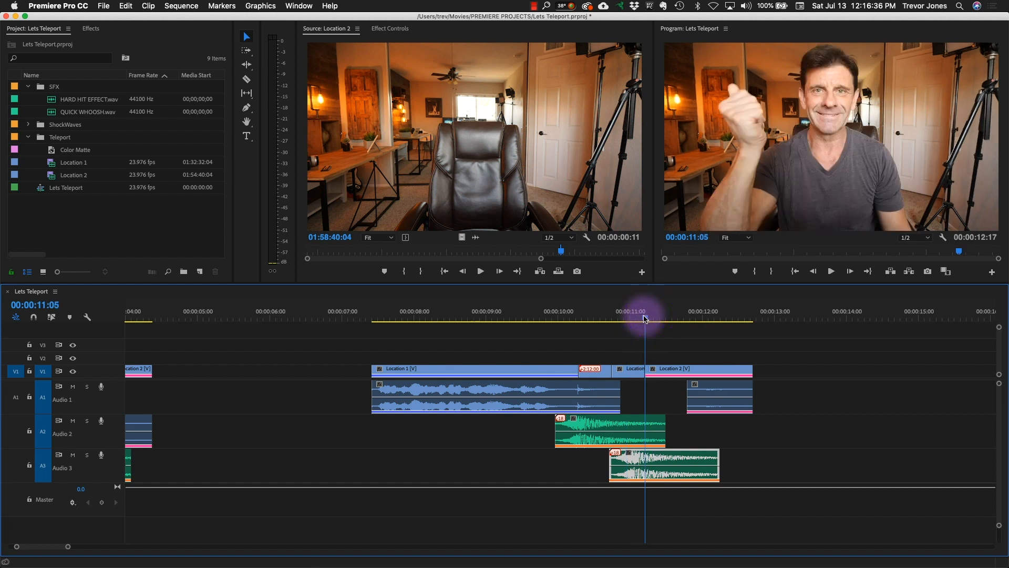
left_click(663, 464)
left_click_drag(665, 461, 673, 460)
left_click_drag(621, 312, 528, 318)
key("space")
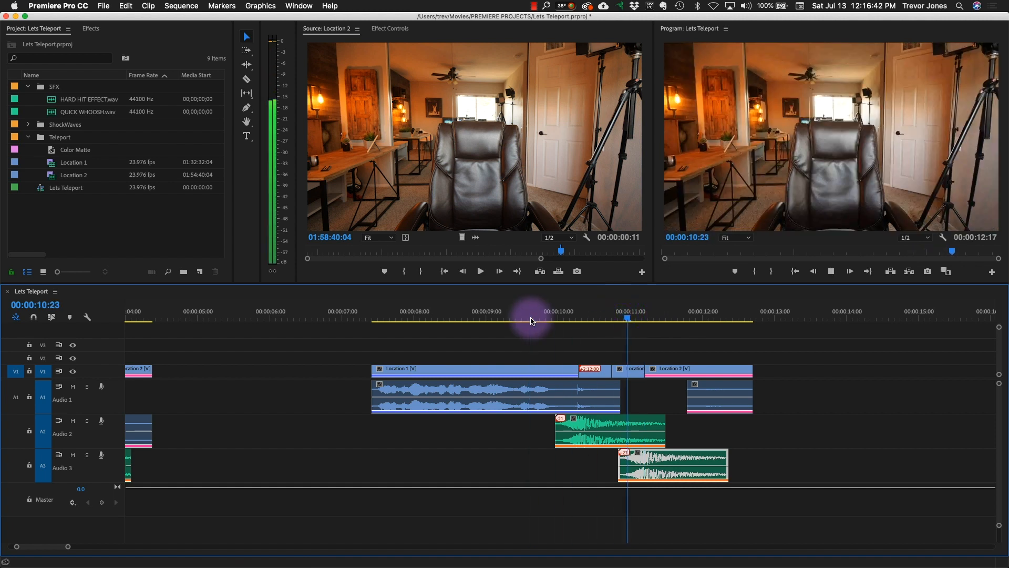
left_click(560, 313)
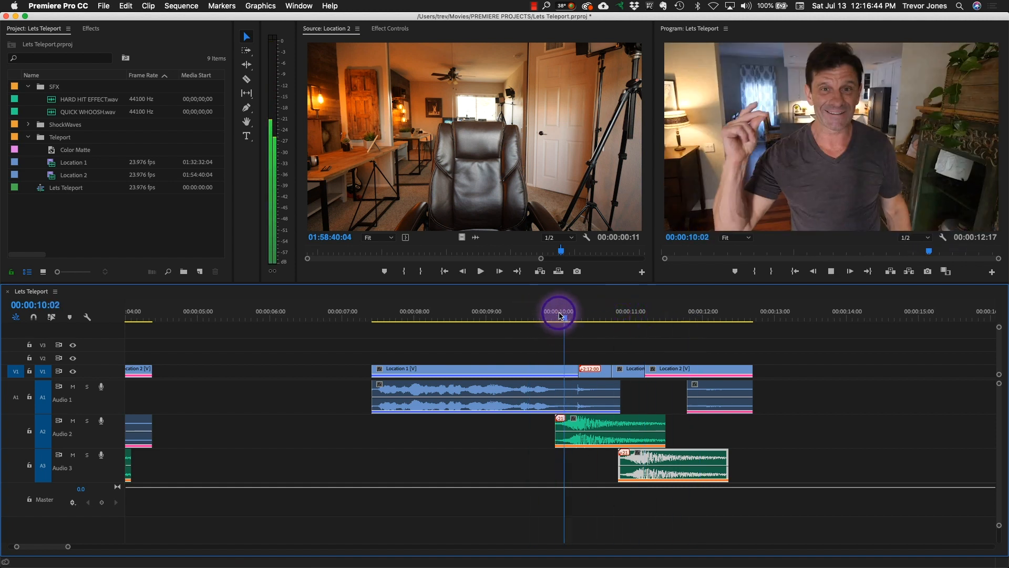
key("space")
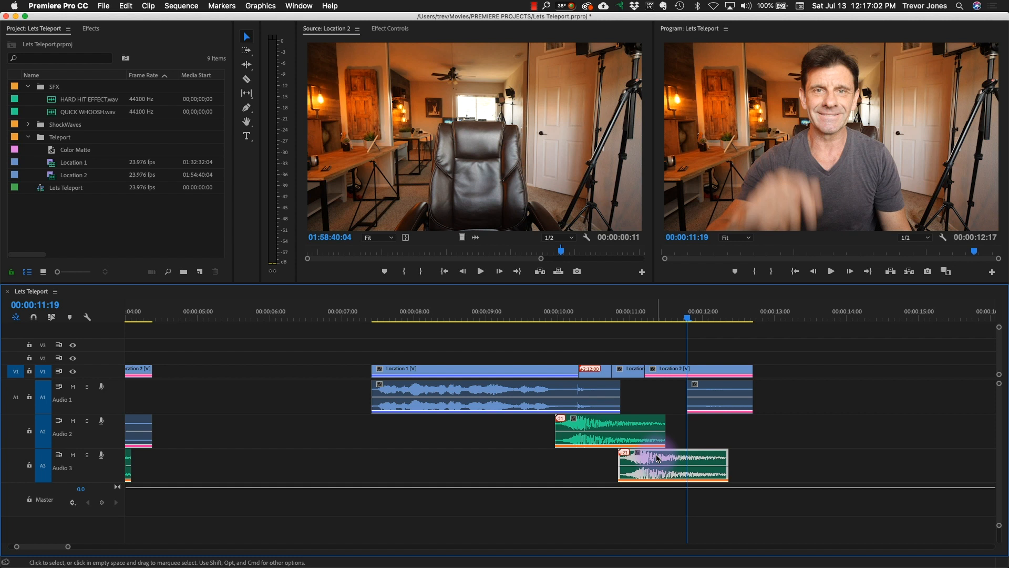
- Move the second QUICK WHOOSH.wav copy from Audio 3 down to Audio 4, keeping its timing
key("alt+Down")
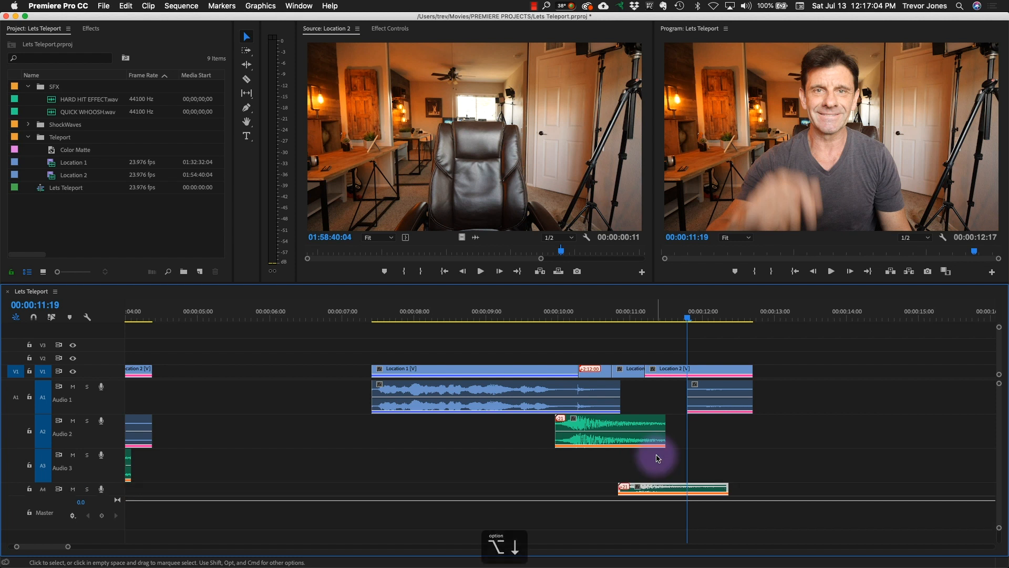
key("alt+Down")
key("alt+Down")
key("alt+Down")
key("alt+Up")
key("alt+Up")
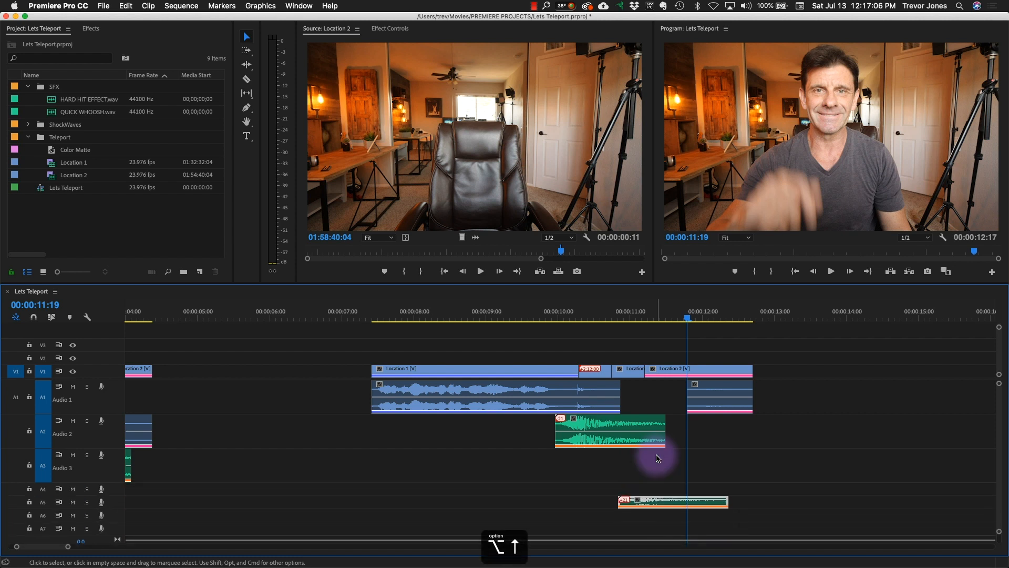
key("alt+Up")
key("alt+Up")
key("alt+Down")
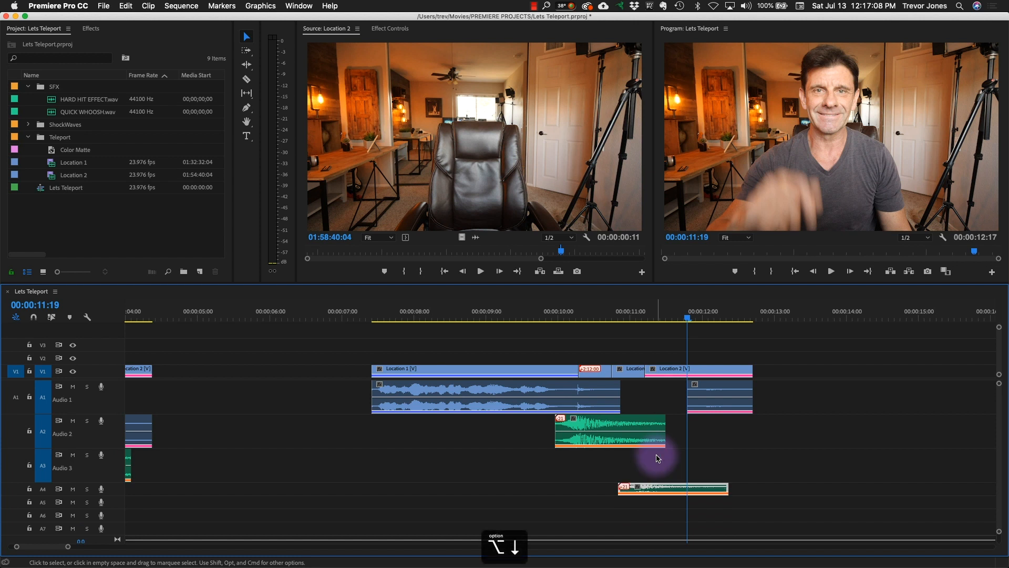
key("alt+Up")
key("alt+Down")
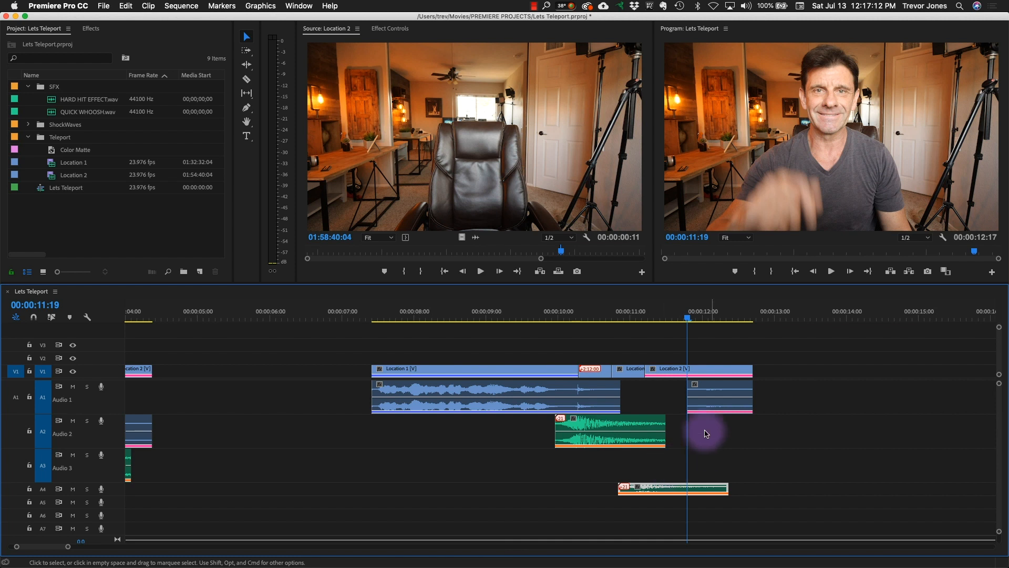
- Mark an out point in HARD HIT EFFECT.wav at 00;00;01;19 and place the sound on Audio 3 at 00:00:11:05
double_click(55, 102)
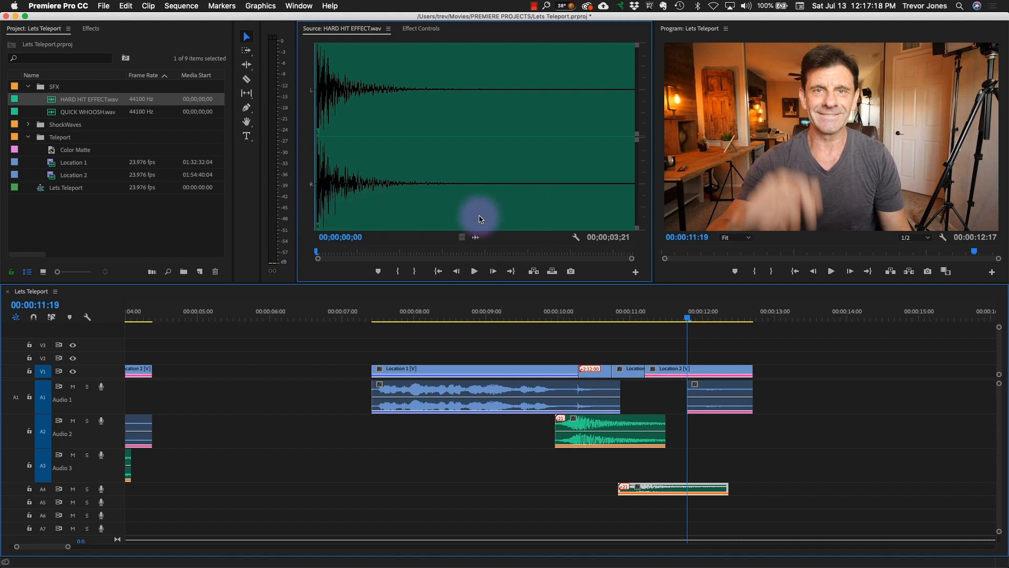
left_click_drag(374, 188, 456, 190)
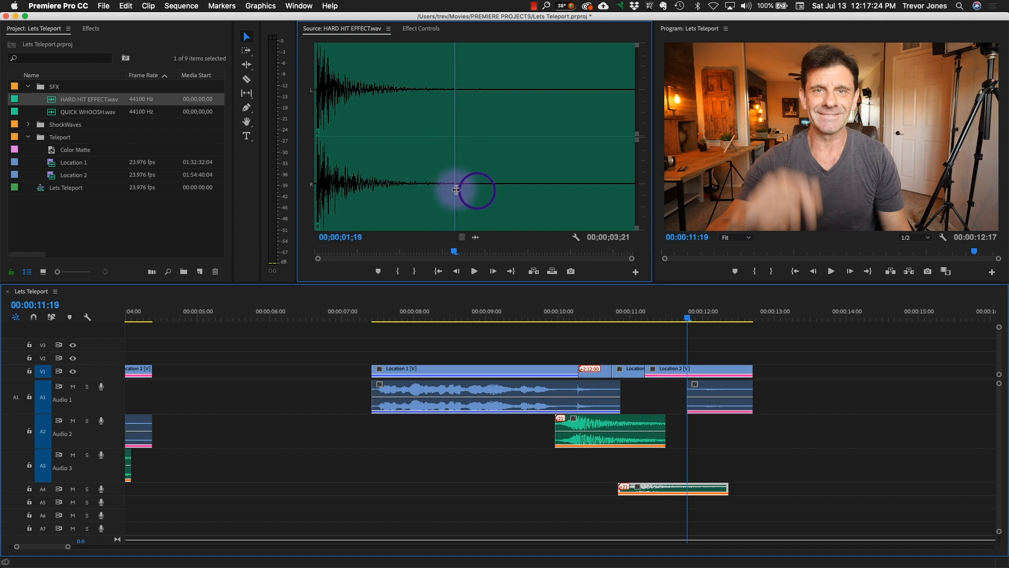
key("o")
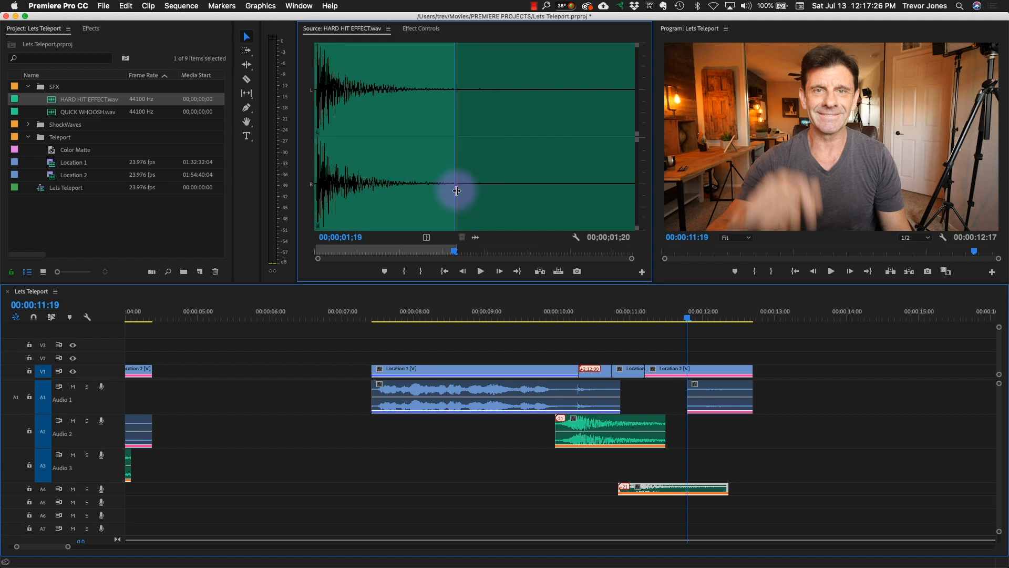
left_click_drag(476, 239, 645, 467)
left_click(650, 315)
left_click_drag(651, 318, 646, 317)
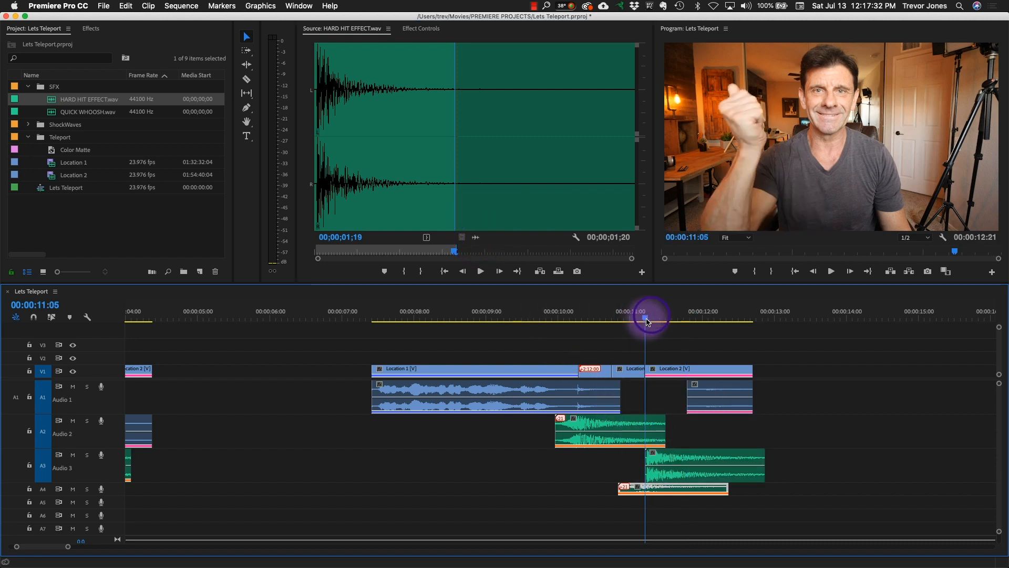
- Nudge the HARD HIT EFFECT.wav clip on Audio 3 one frame earlier and play back the teleport with all the sounds
left_click(661, 455)
key("super+Left")
key("super+Left")
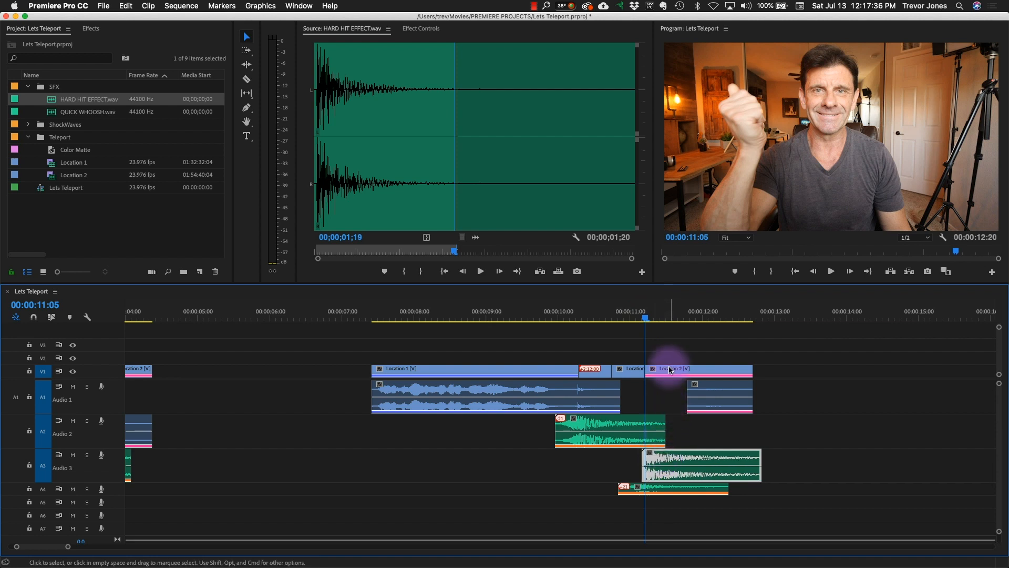
left_click_drag(650, 315, 401, 318)
key("space")
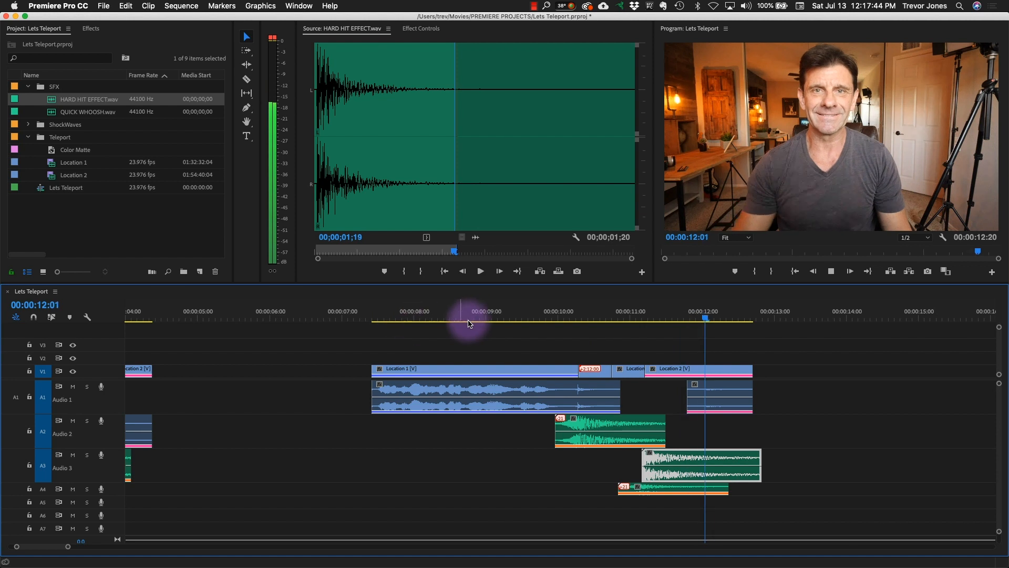
left_click(545, 316)
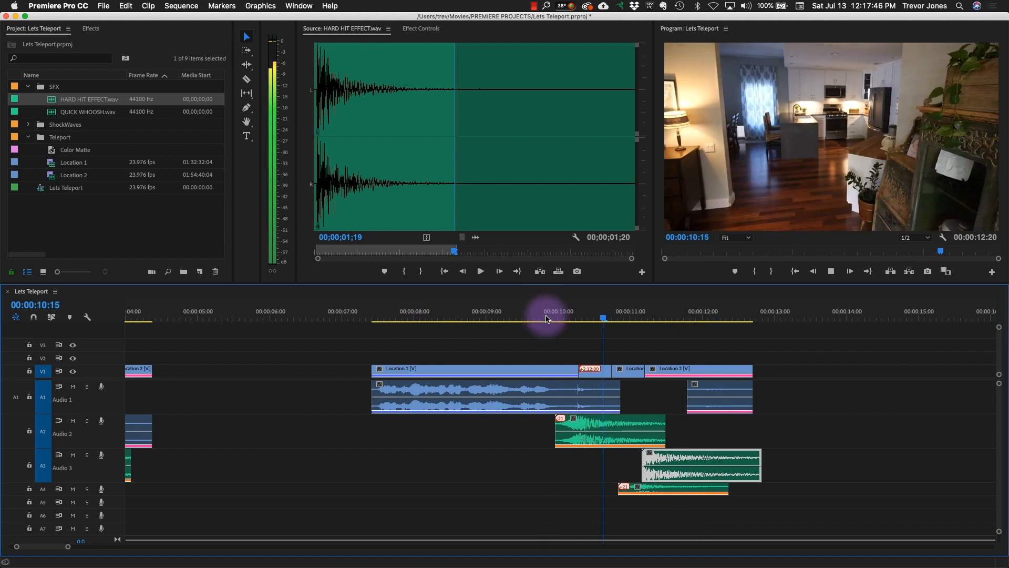
key("space")
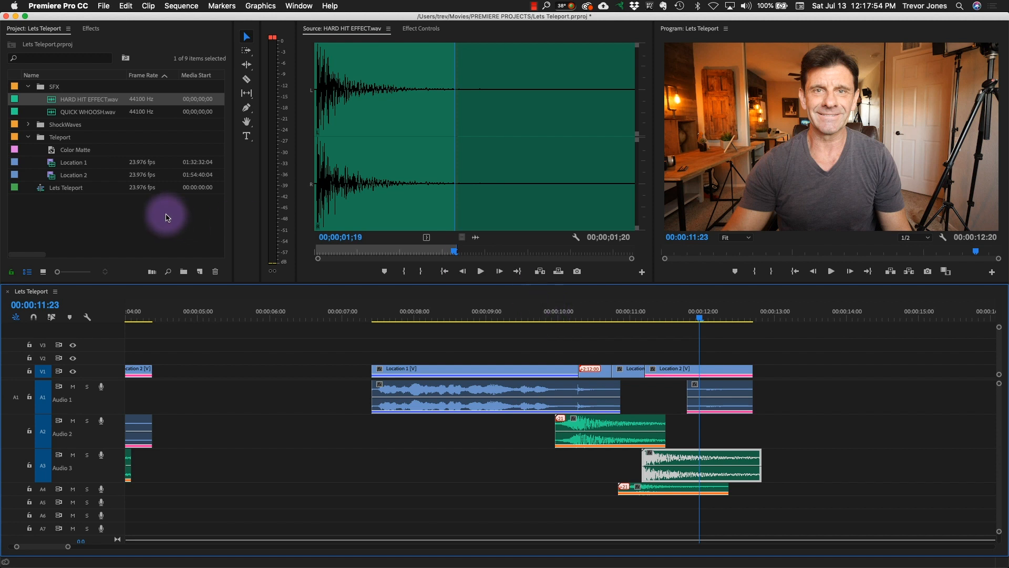
- Place Shockwave_07.mov from the ShockWaves bin on V2 at about 00:00:09:14, over the finger snap, and play it back
left_click(28, 124)
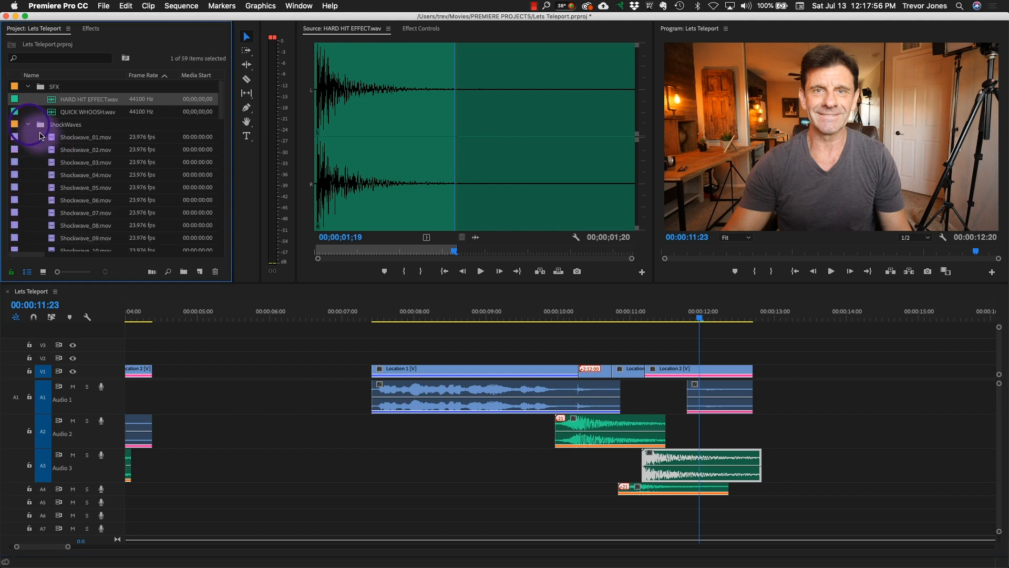
double_click(55, 215)
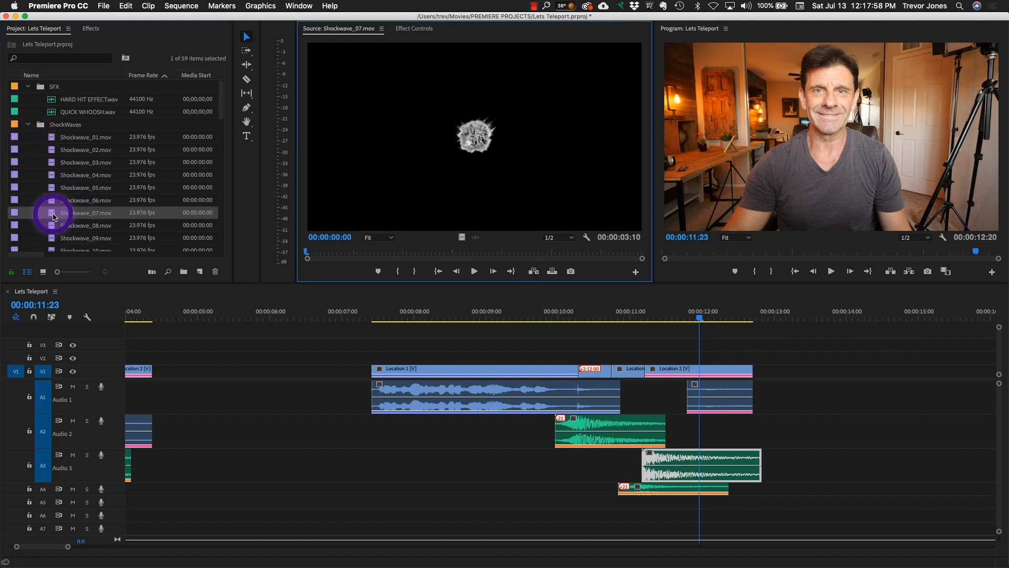
left_click_drag(477, 136, 541, 357)
left_click(513, 313)
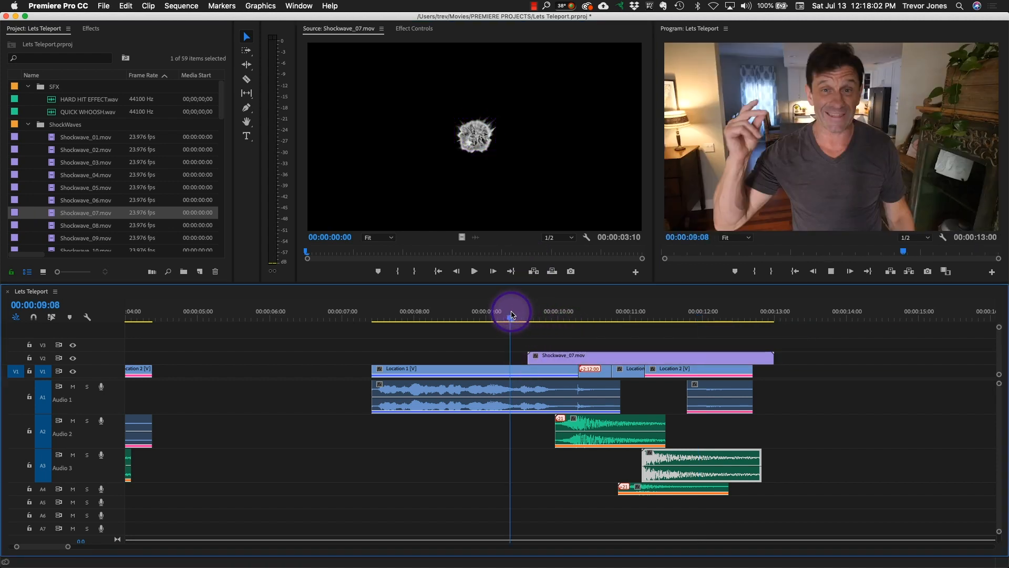
key("space")
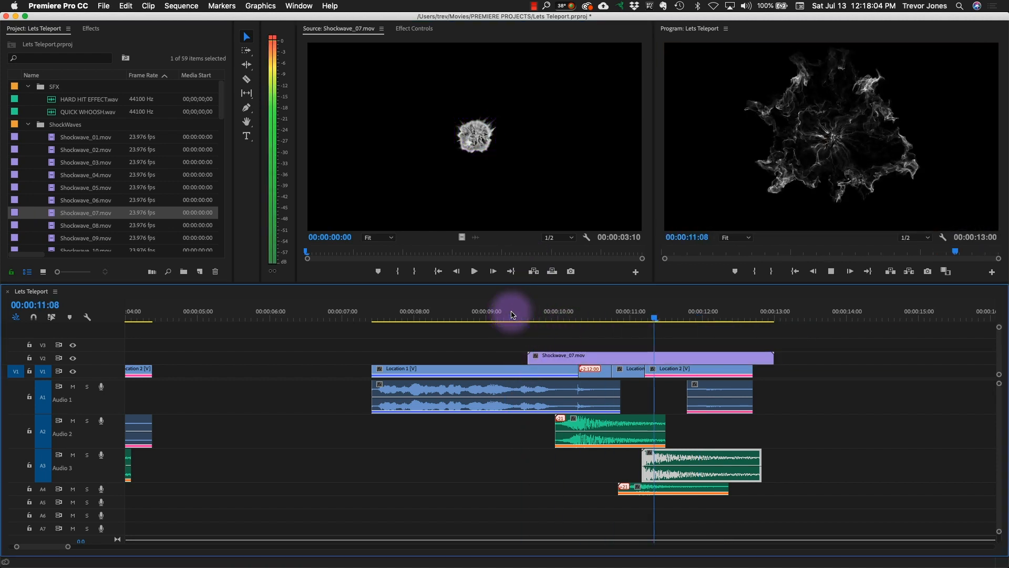
key("space")
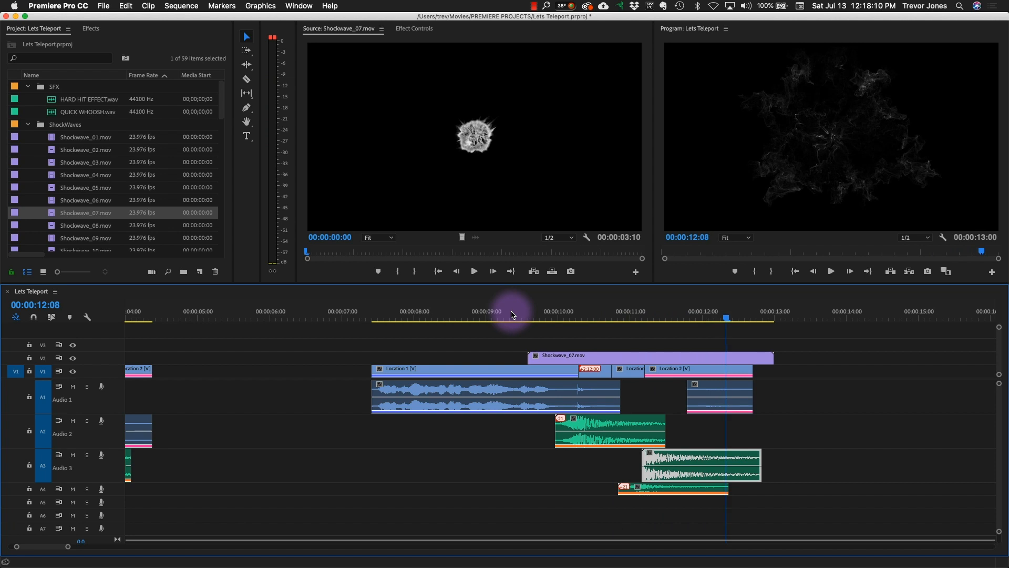
- Set the blend mode of the Shockwave_07.mov clip on V2 to Subtract and play back the result
left_click_drag(513, 314, 571, 335)
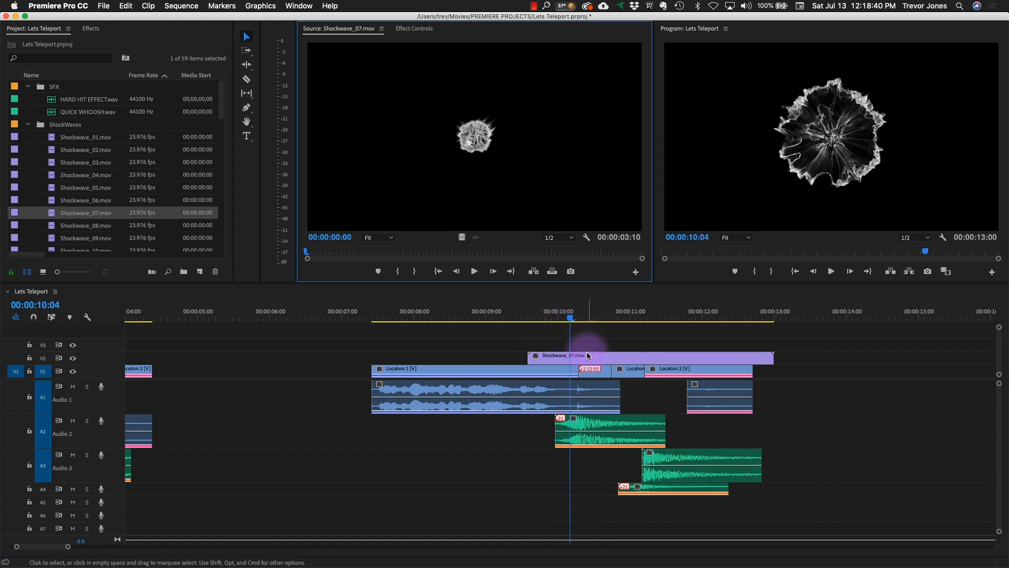
left_click(588, 355)
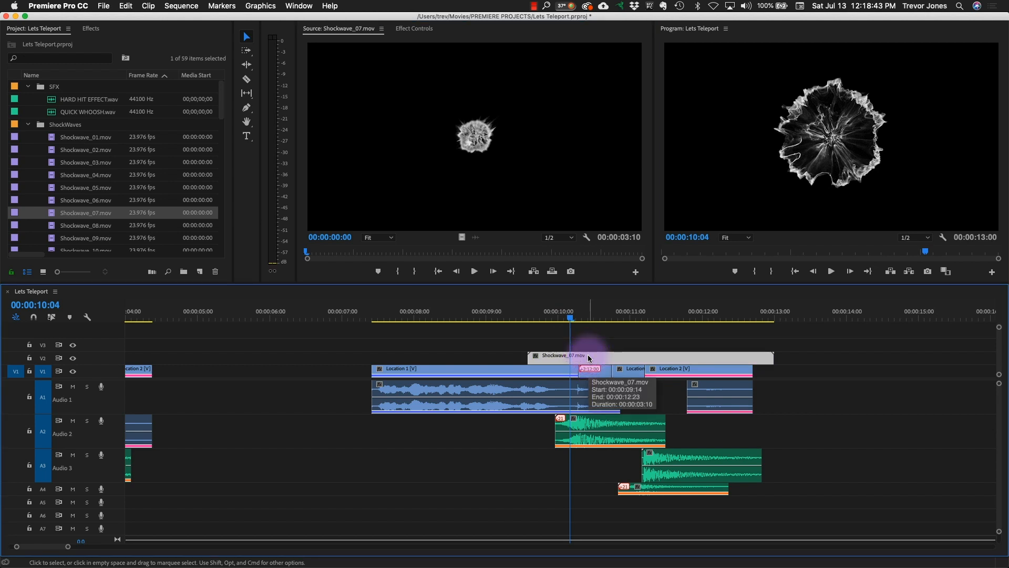
left_click(413, 30)
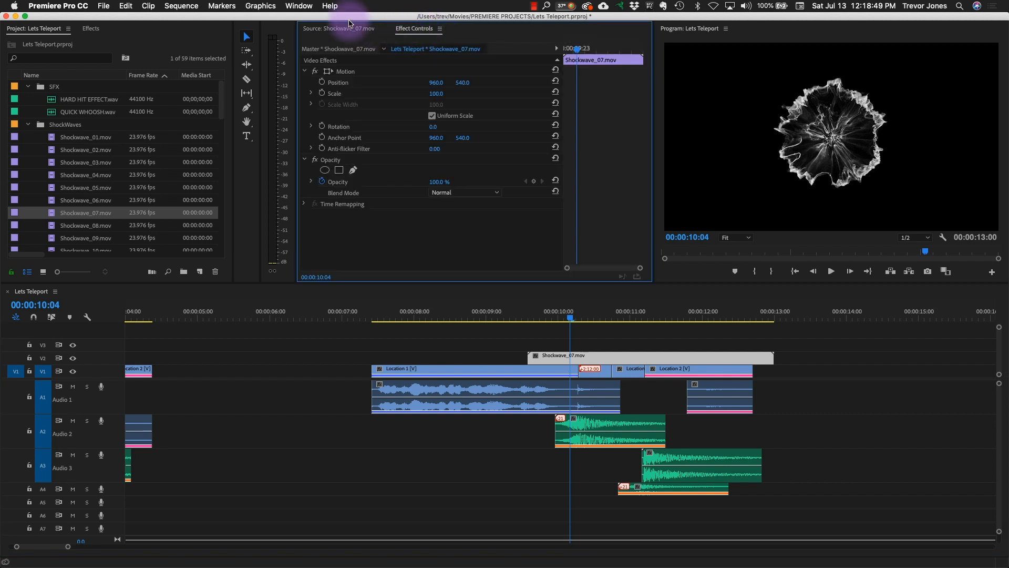
left_click(297, 6)
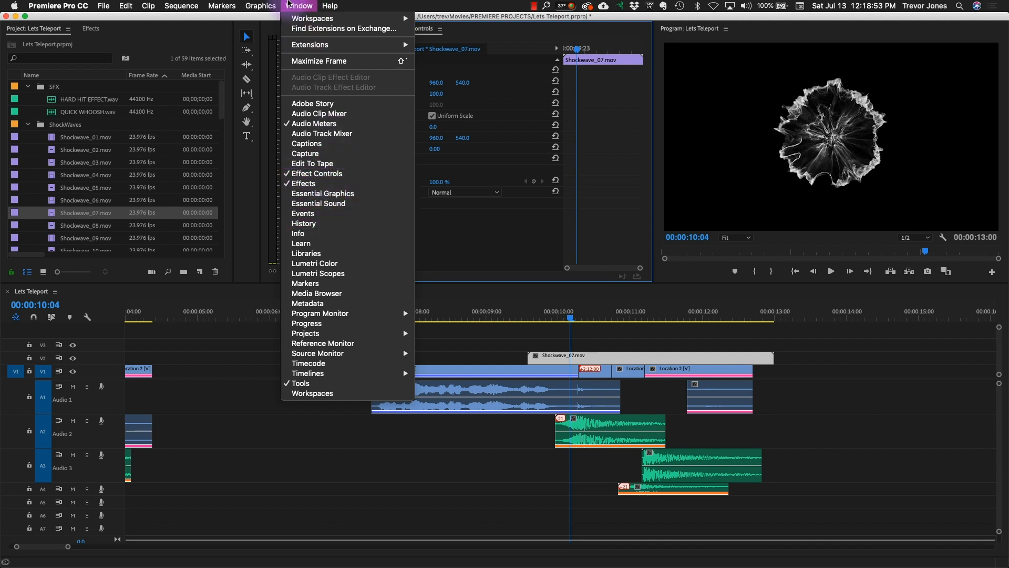
left_click(295, 6)
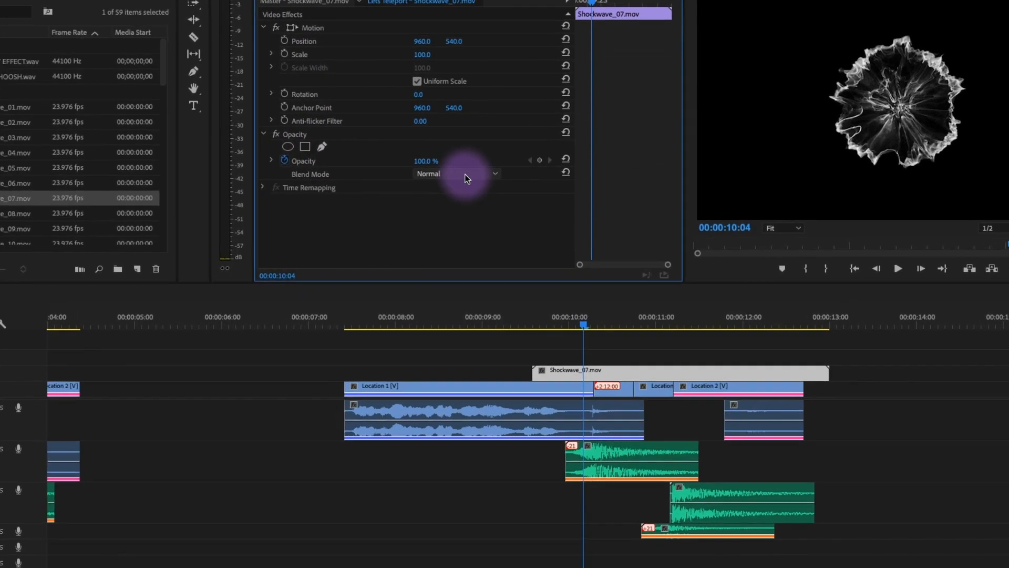
left_click(464, 175)
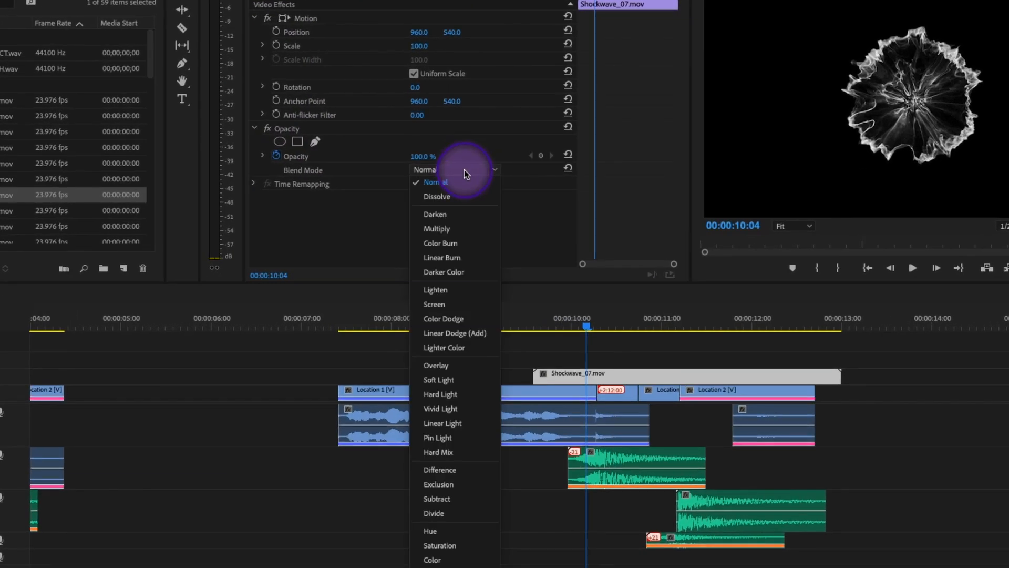
left_click(434, 498)
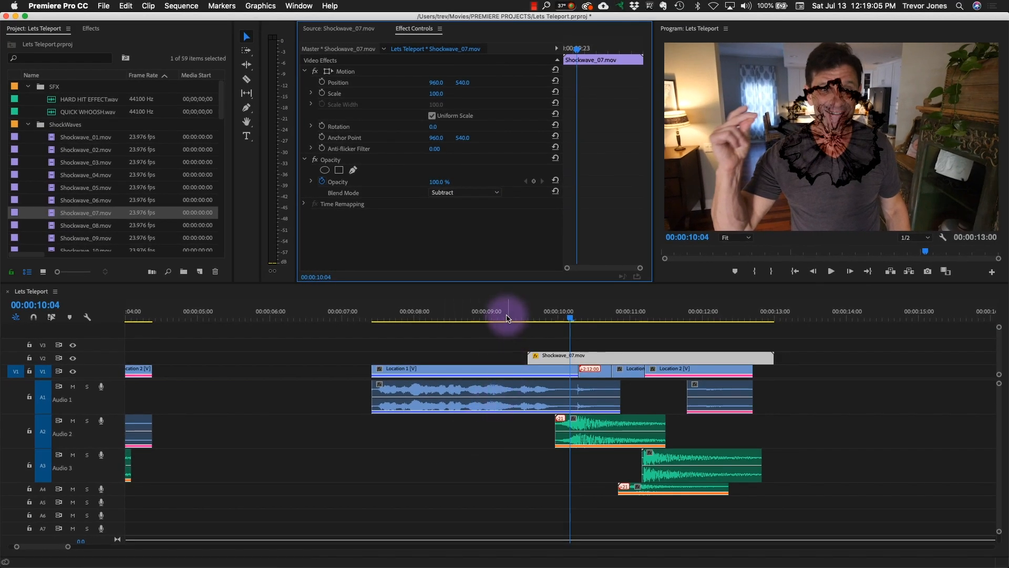
left_click(507, 315)
key("space")
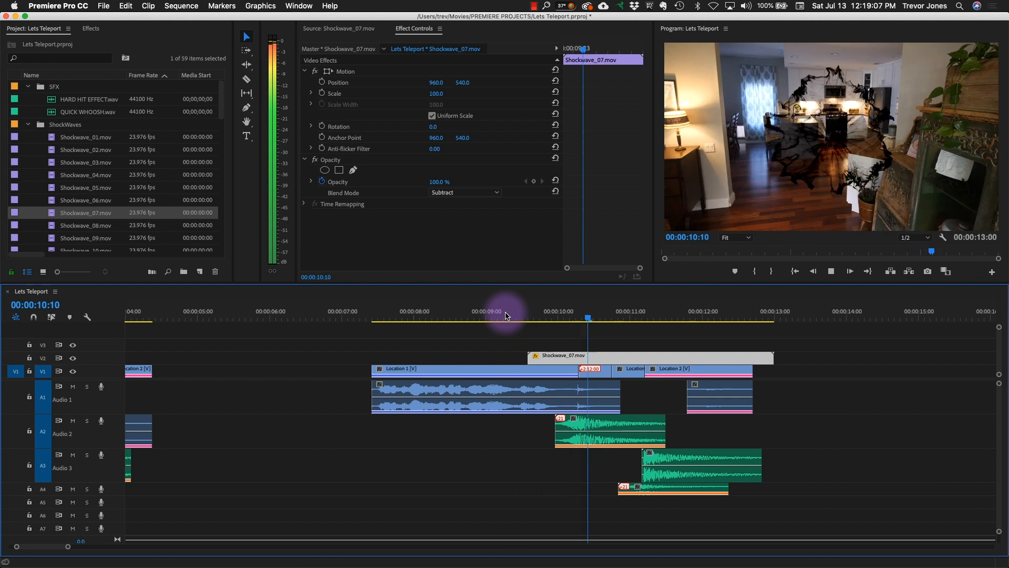
key("space")
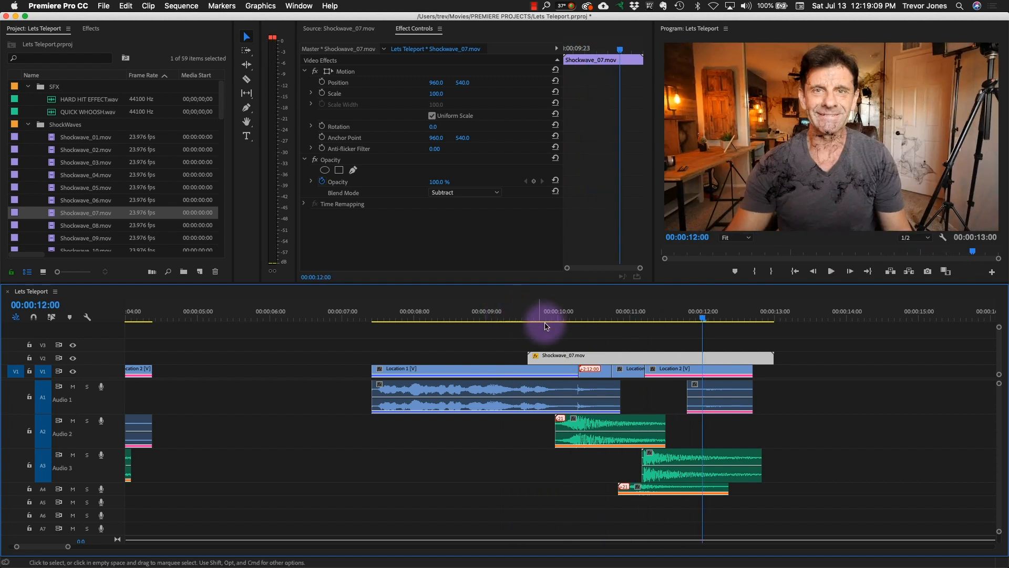
- Set the speed of the Shockwave_07.mov clip on V2 to 500%
left_click(622, 322)
mouse_move(622, 322)
left_mouse_down()
mouse_move(732, 315)
mouse_move(625, 315)
left_mouse_up()
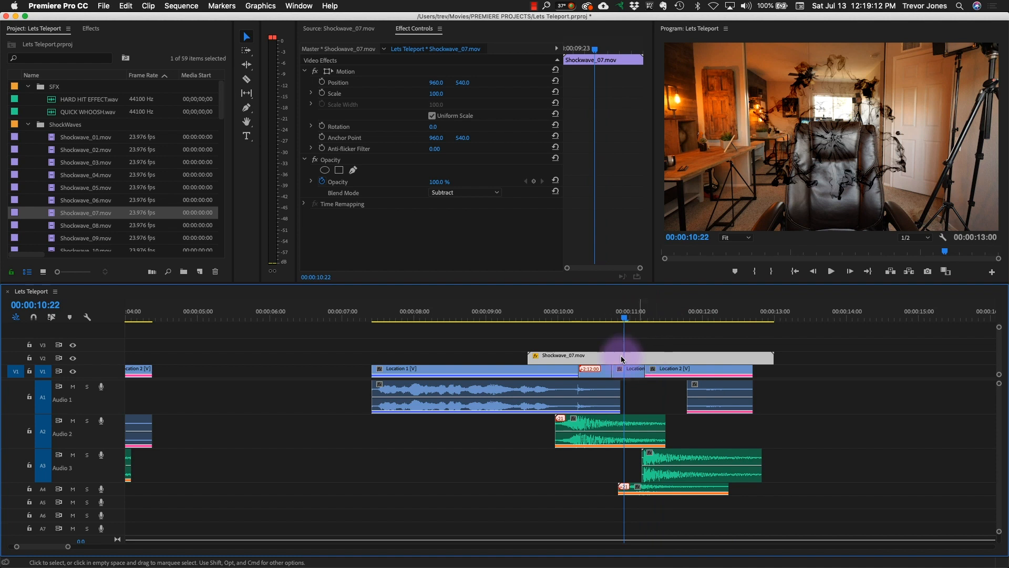
right_click(605, 360)
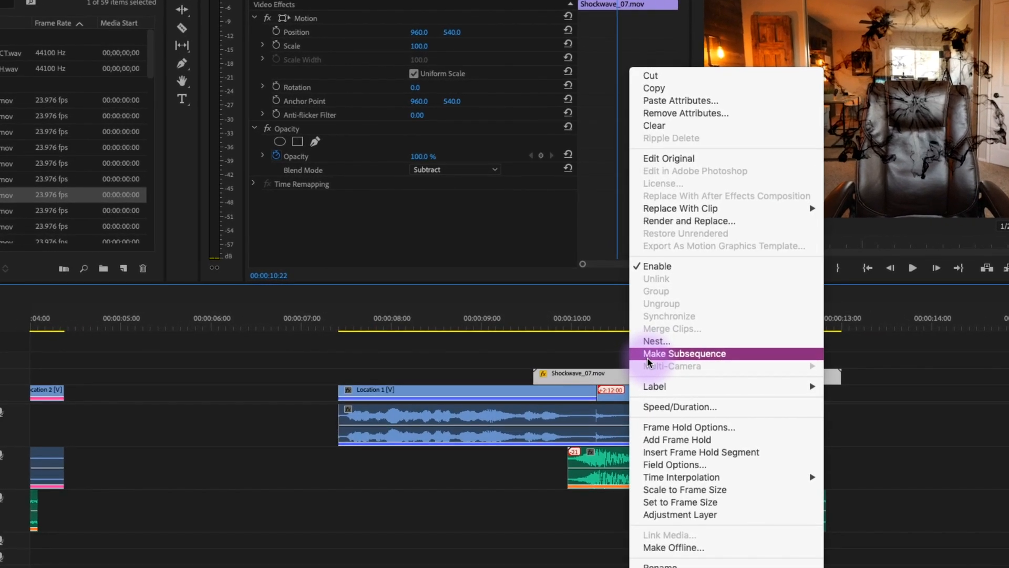
left_click(666, 407)
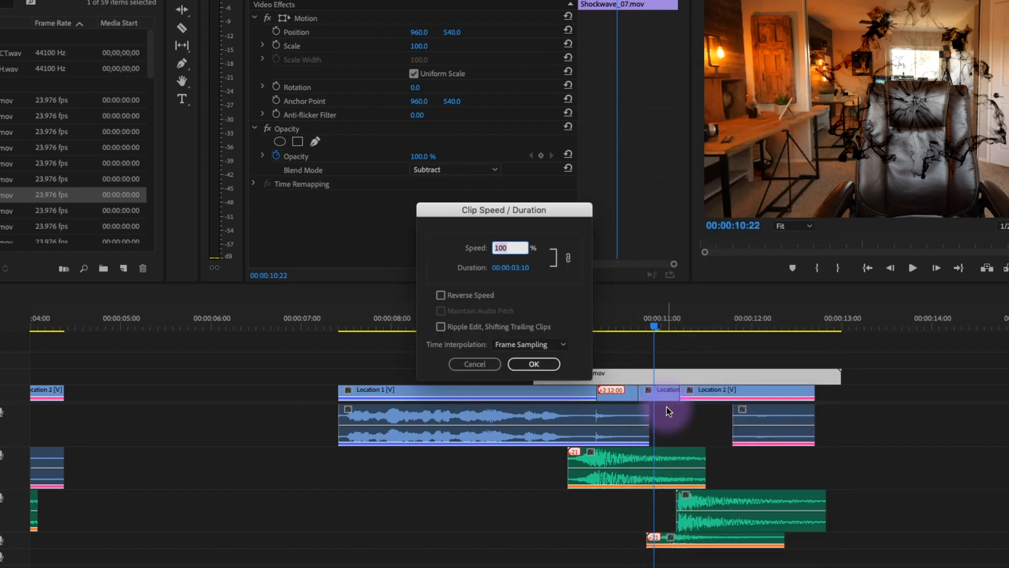
type("5")
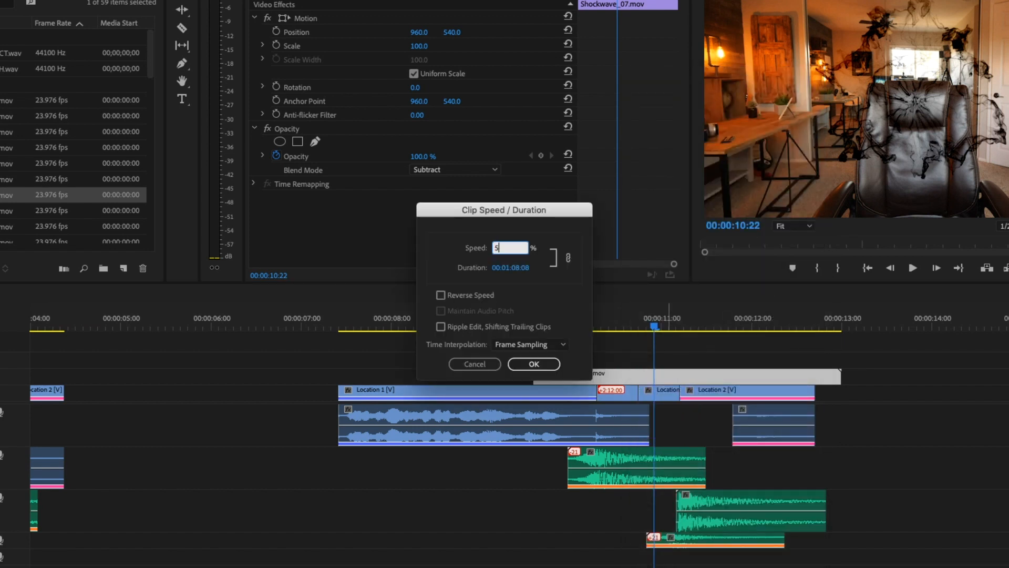
type("00")
key("Return")
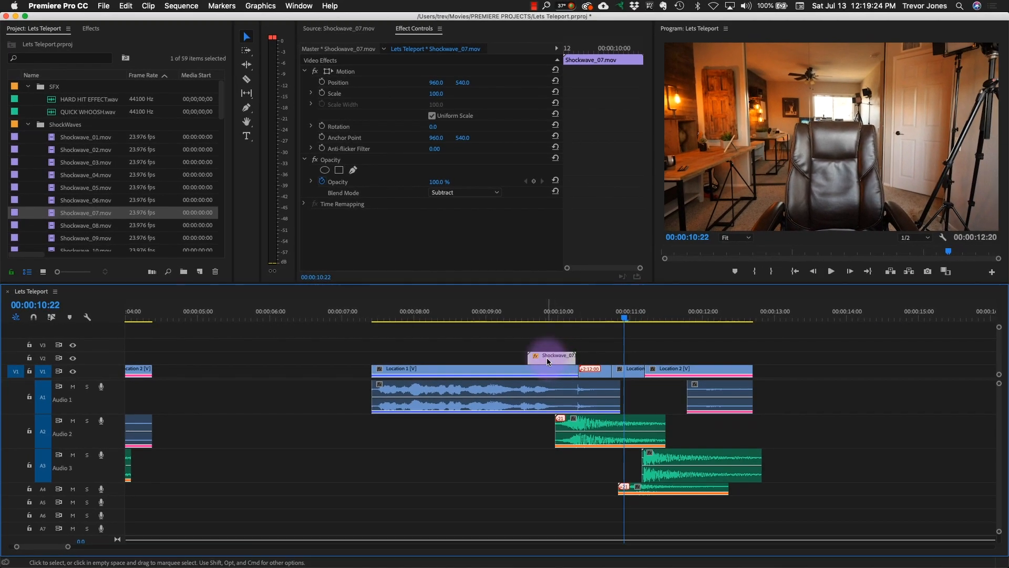
- Shift the sped-up Shockwave_07.mov clip on V2 to start at about 00:00:10:00 and play back the snap
left_click_drag(547, 362, 580, 361)
left_click_drag(591, 362, 589, 361)
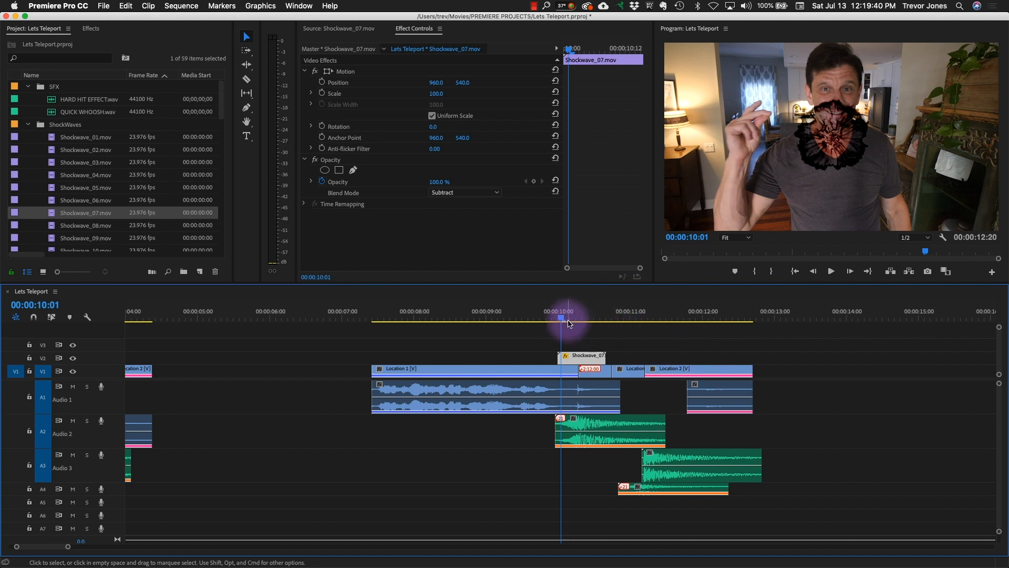
key("space")
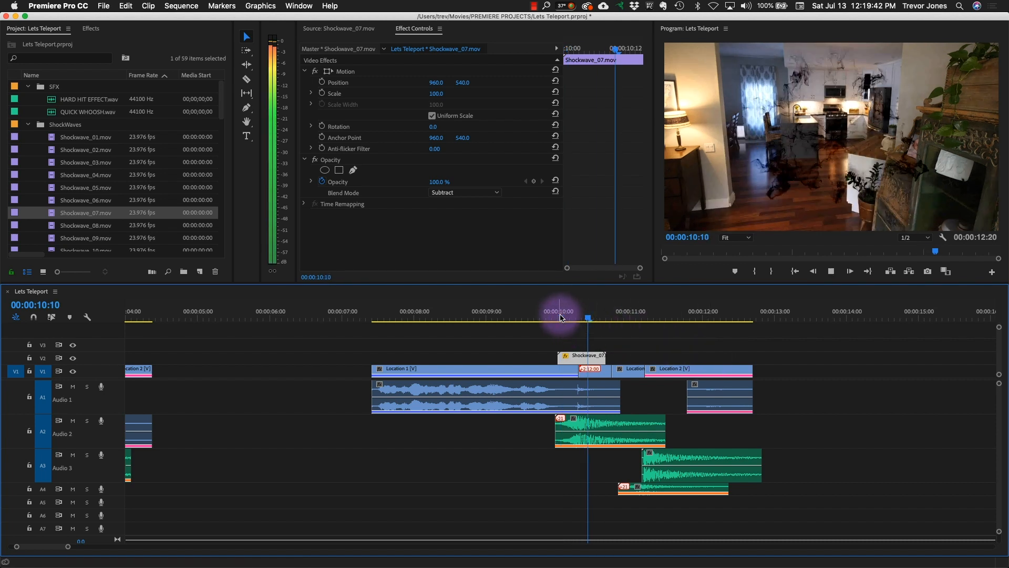
key("space")
left_click_drag(570, 314, 542, 317)
key("space")
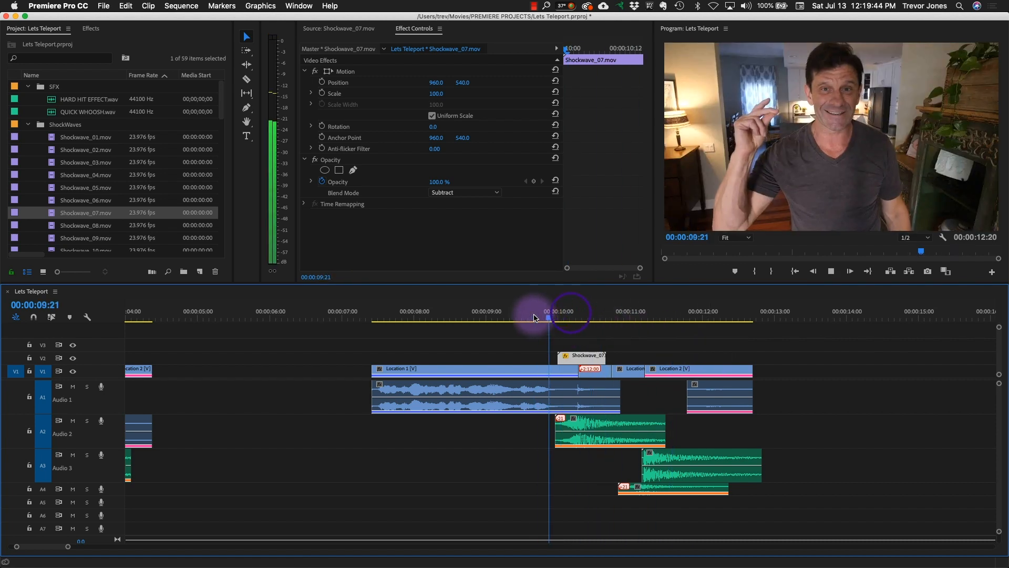
- Replay the snap, move the shockwave clip to start at about 00:00:10:03, and scrub to the cut at 00:00:10:06
key("space")
left_click(542, 317)
key("space")
left_click_drag(541, 315, 577, 317)
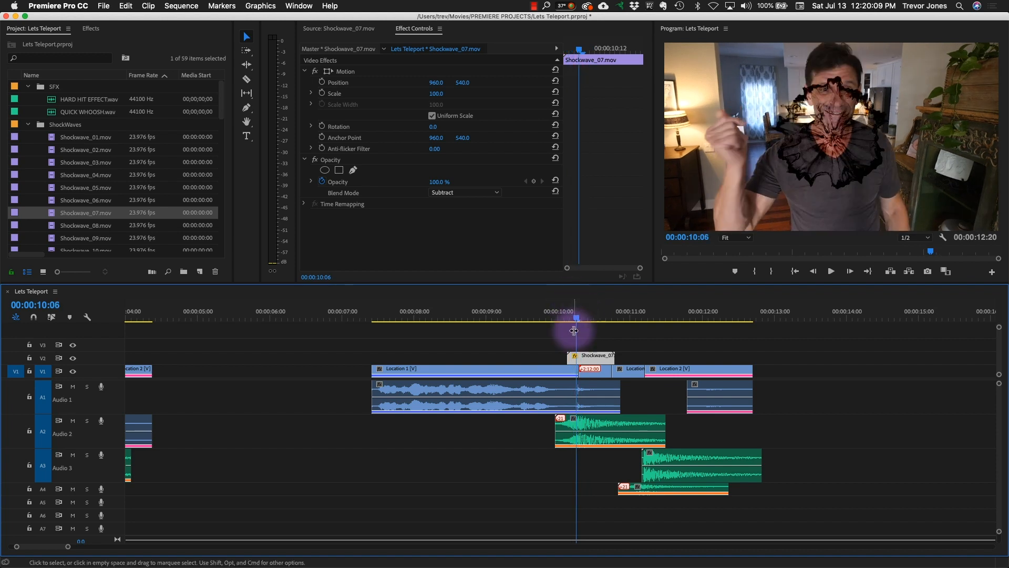
- Set the scale of the Shockwave_07.mov clip on V2 to 295 and play back the snap from about 00:00:09:21
left_click(589, 360)
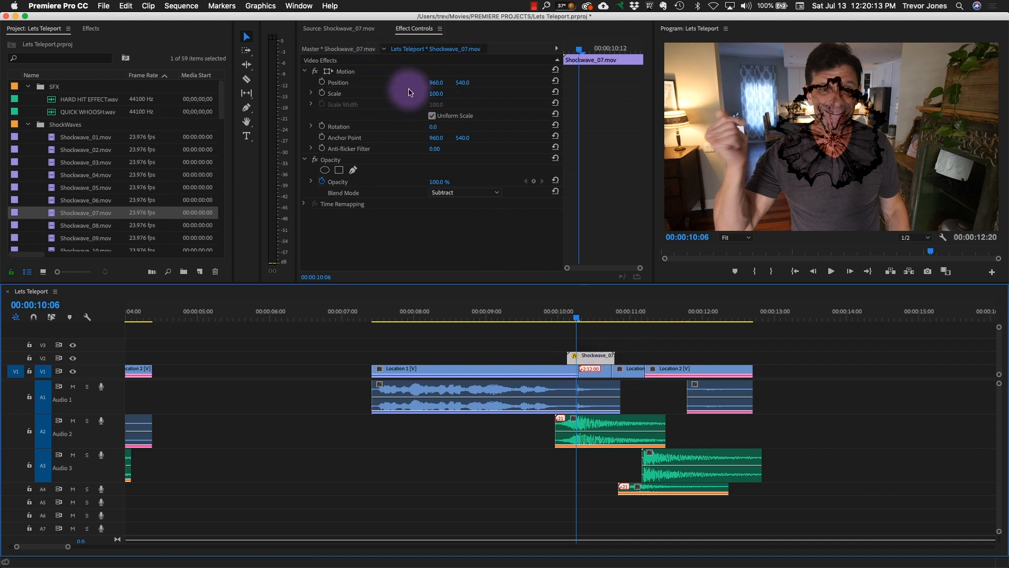
key("super+s")
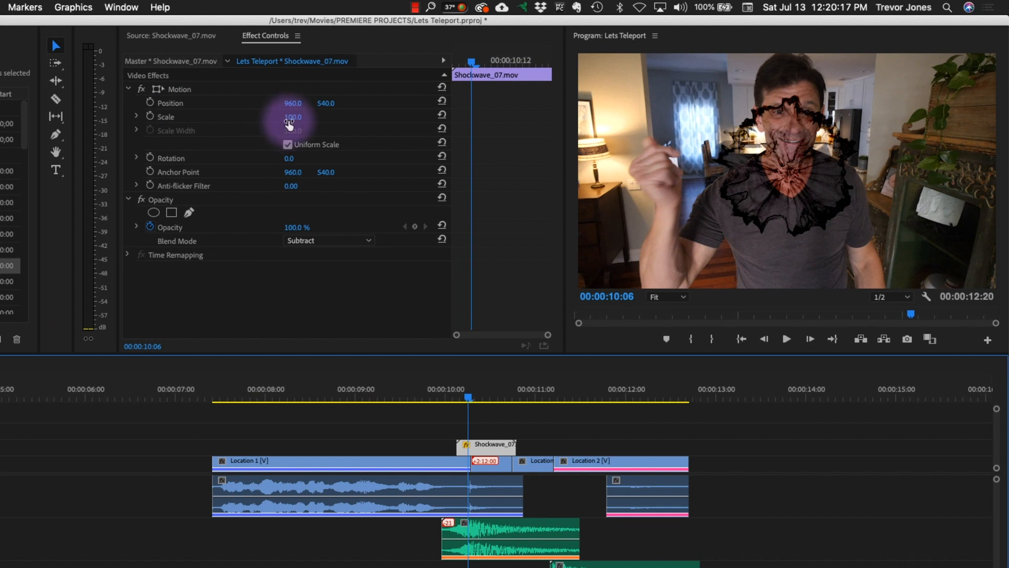
left_click_drag(291, 119, 301, 117)
left_click_drag(467, 395, 371, 392)
key("space")
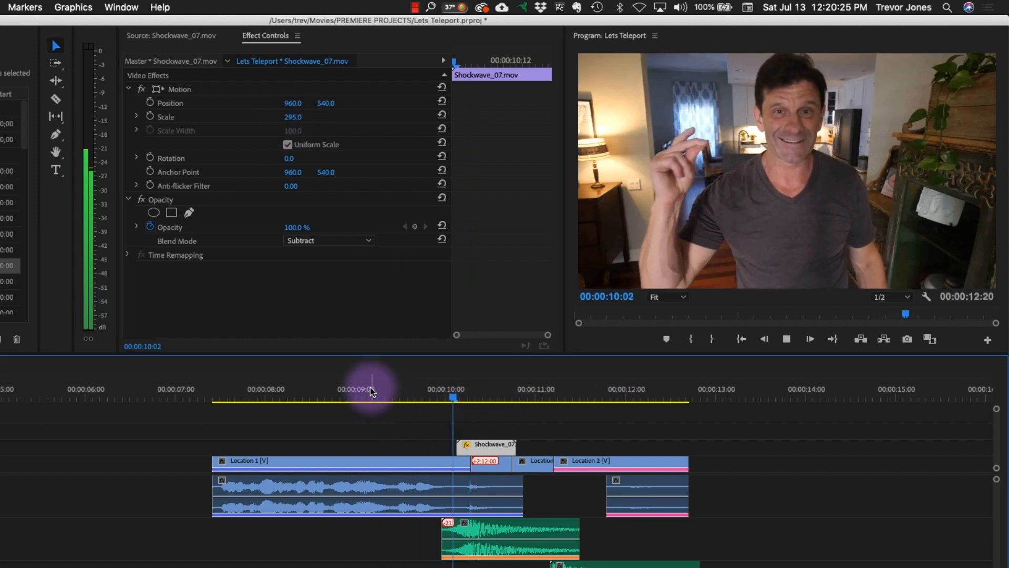
left_click(439, 399)
left_click(436, 396)
left_click(436, 395)
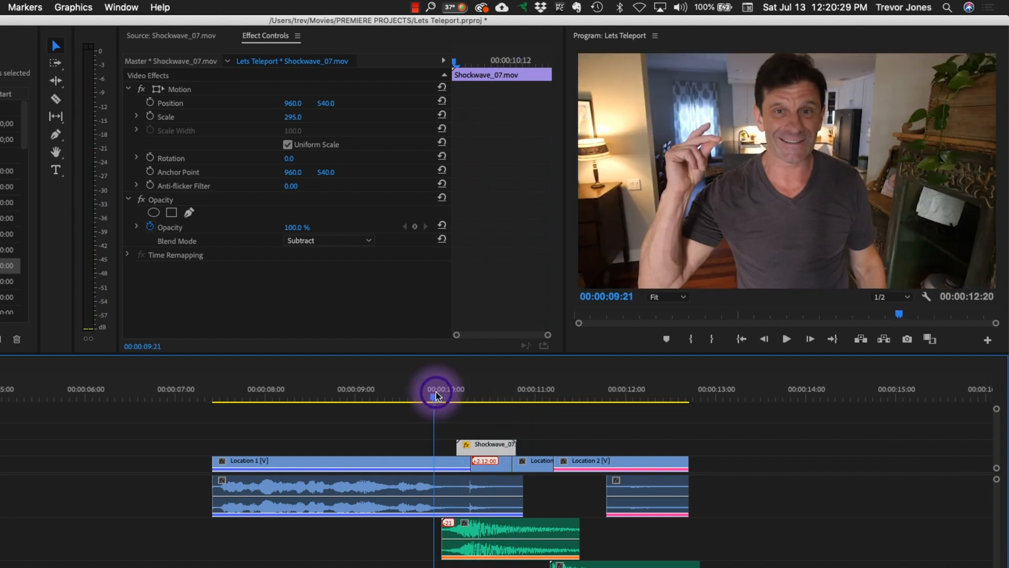
key("space")
key("space")
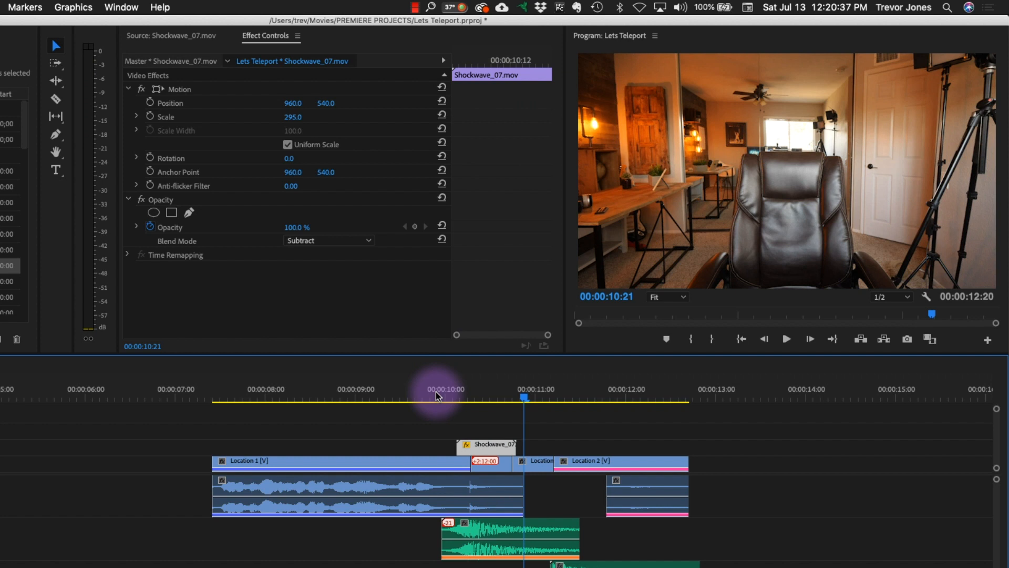
- Duplicate the scaled Shockwave_07.mov clip on V2 to start at about 00:00:11:00 and play back the arrival at Location 2
left_click(484, 448)
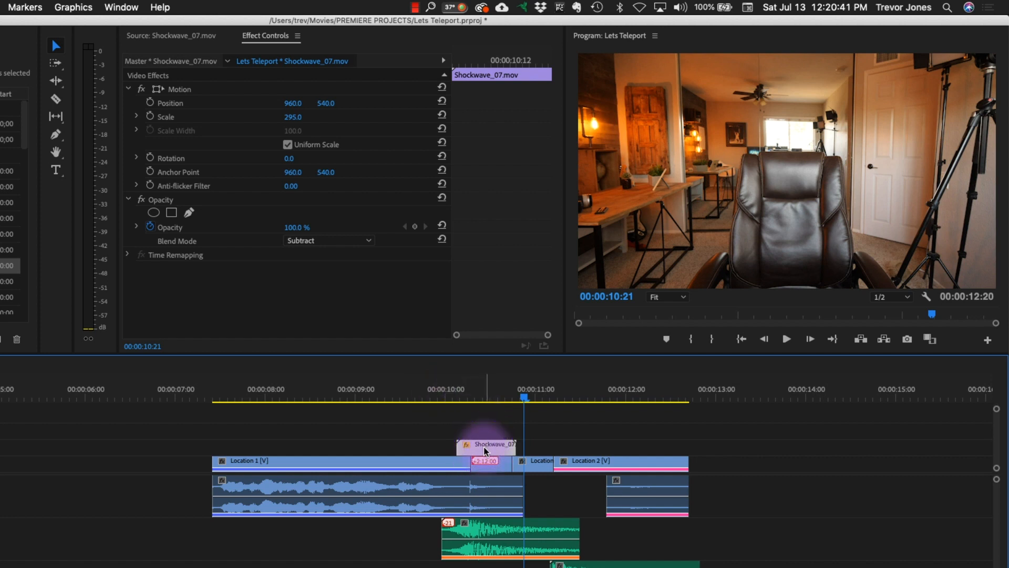
left_click_drag(485, 451, 576, 450)
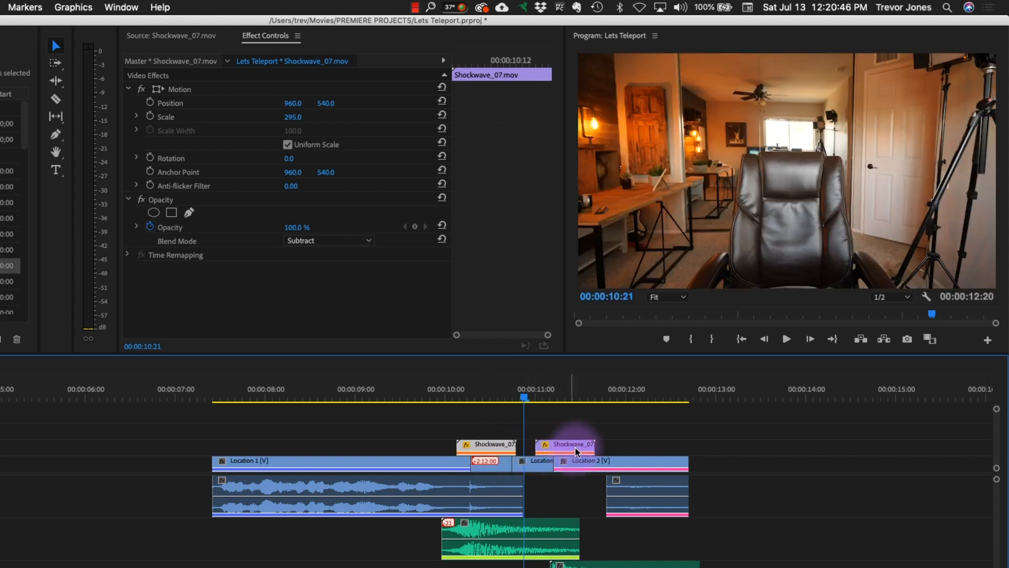
key("space")
left_click(523, 399)
left_click(527, 402)
key("space")
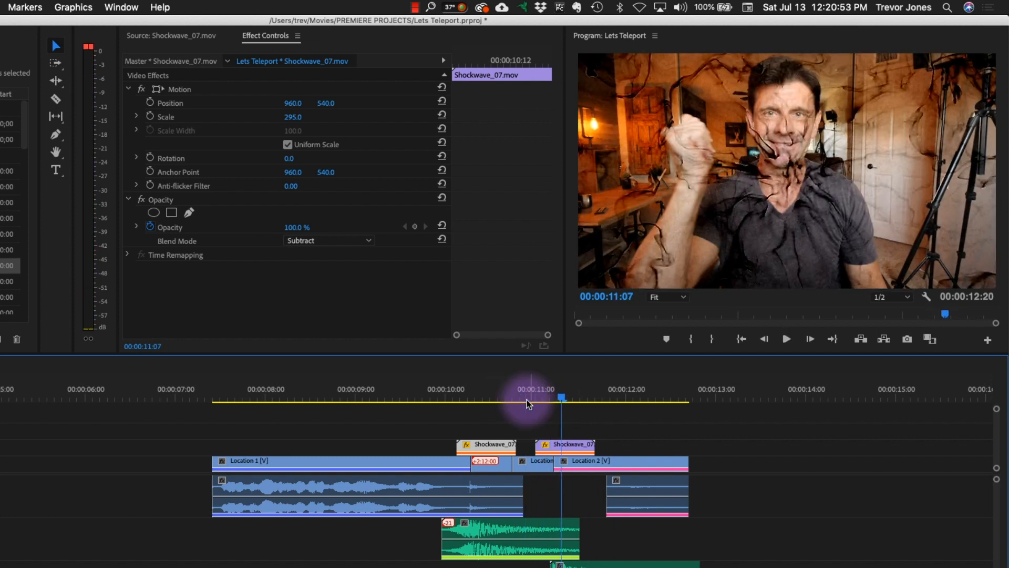
- Shift the duplicated shockwave clip one frame later to start at about 00:00:11:01 and replay the arrival
left_click(561, 448)
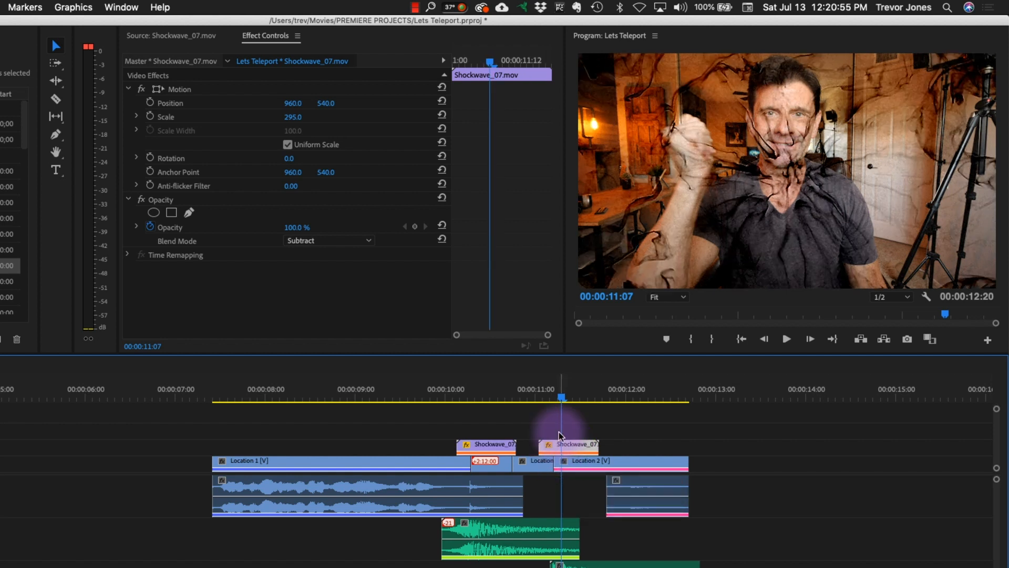
left_click(529, 400)
key("space")
left_click(529, 400)
key("space")
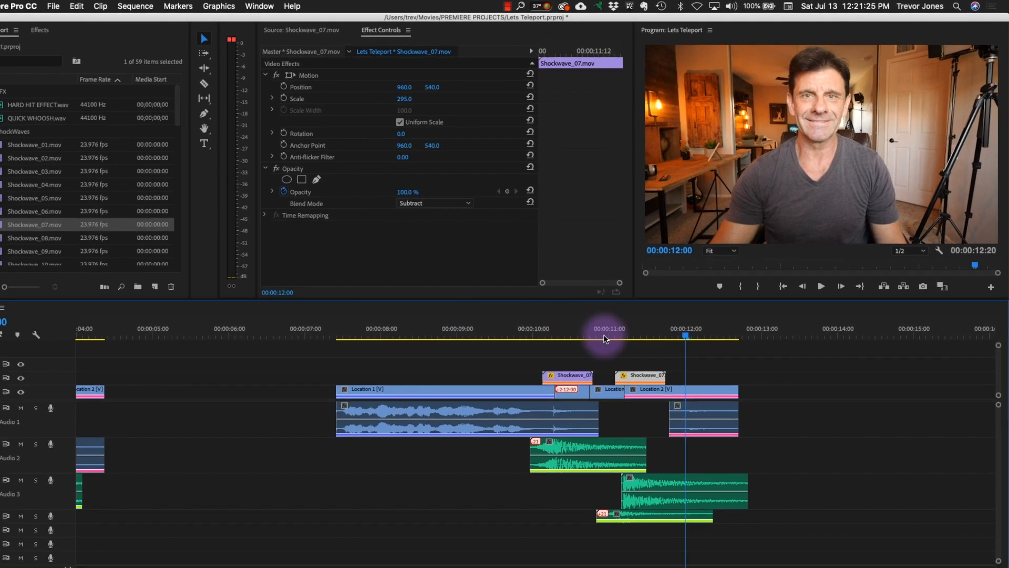
- Play the first teleport version from the sequence start, then the second version from 00:00:09:04, to compare them
key("F1")
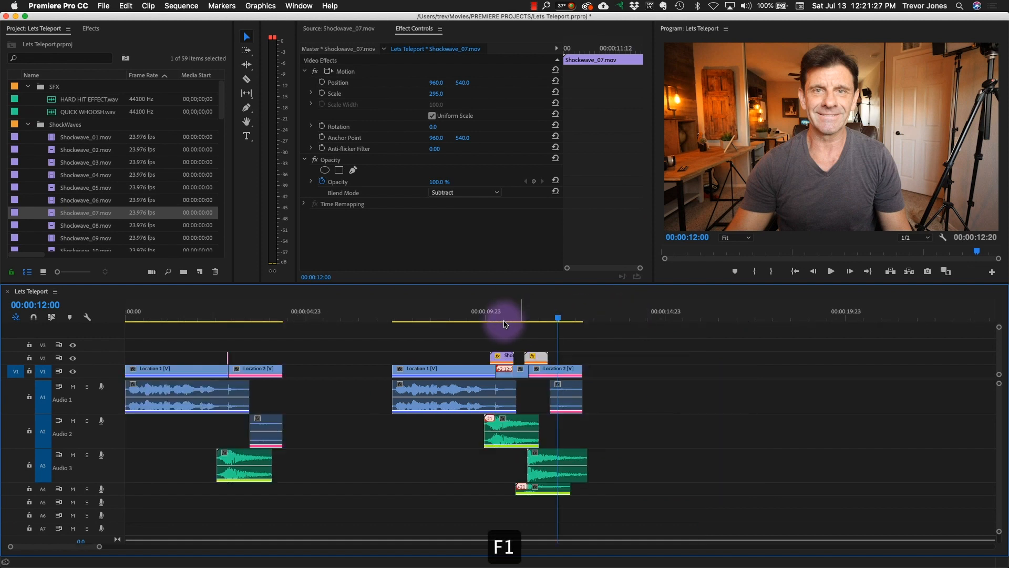
left_click_drag(234, 316, 80, 316)
key("space")
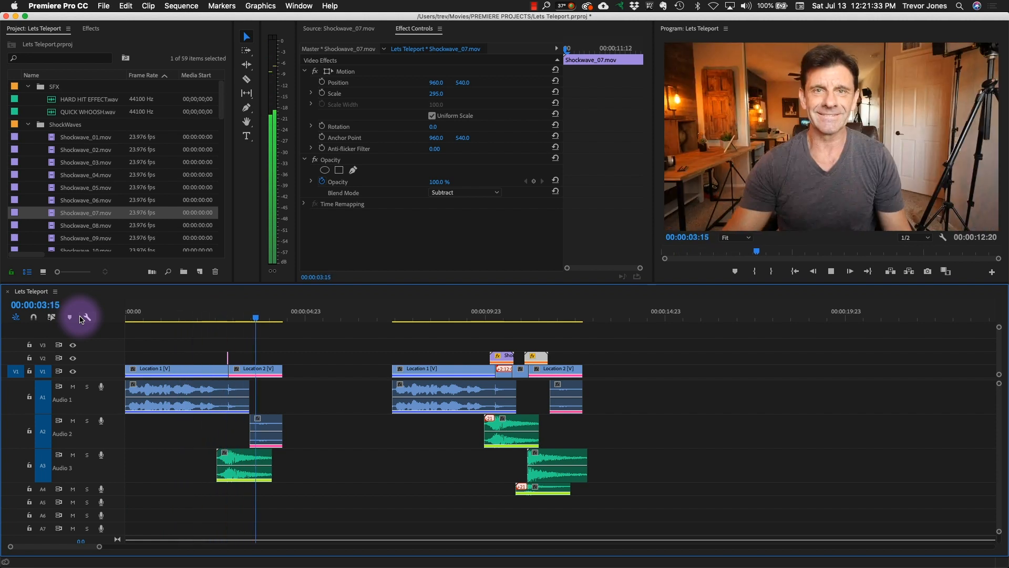
key("space")
left_click(455, 317)
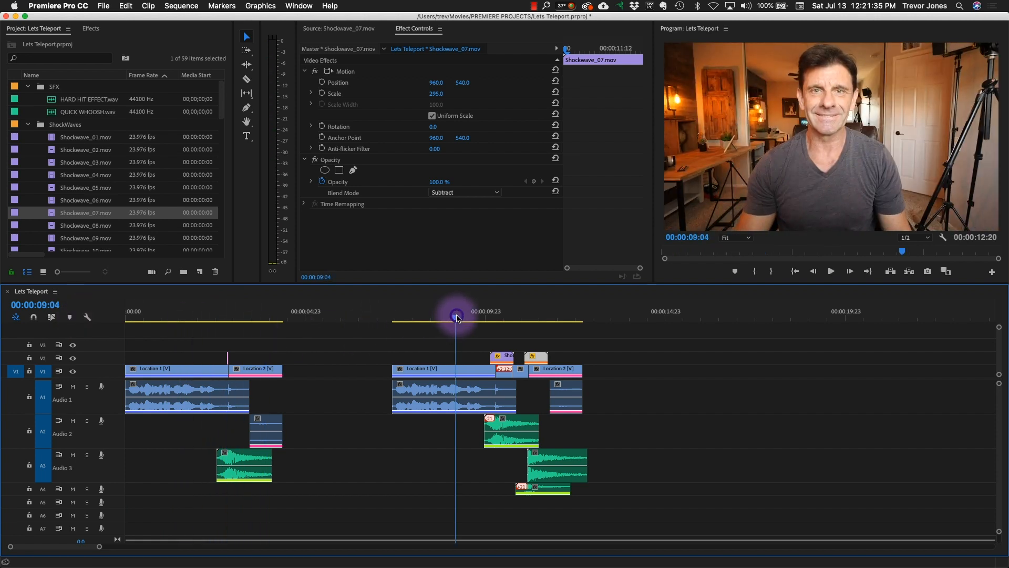
key("space")
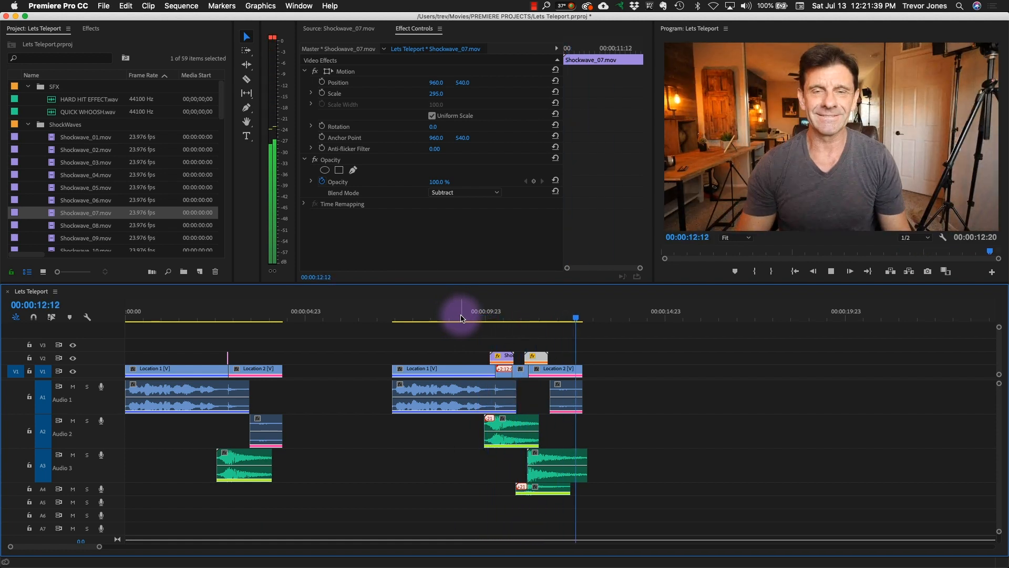
key("space")
- Play both teleport versions full screen, starting each shortly before its finger snap
left_click_drag(231, 315, 216, 316)
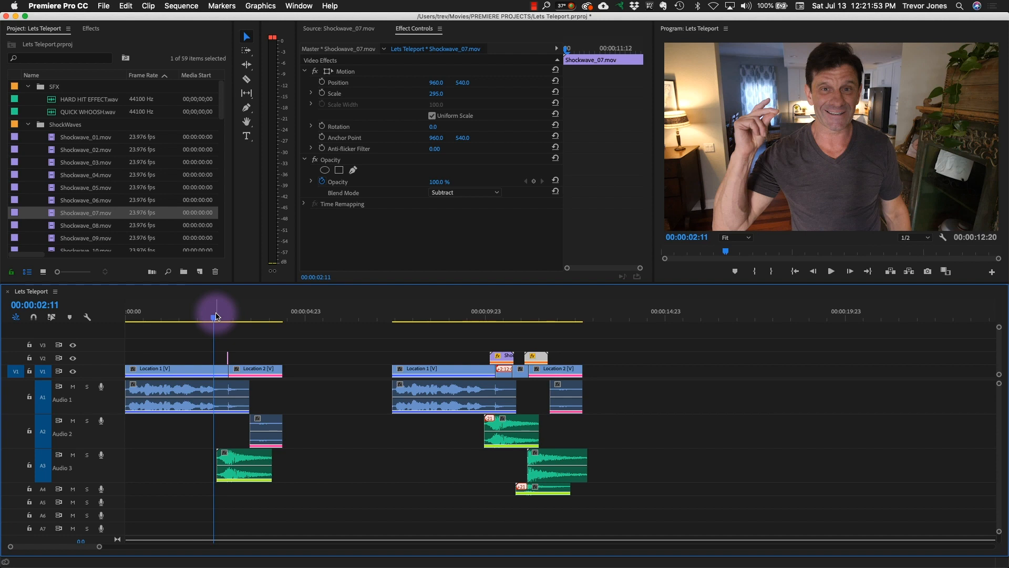
key("ctrl+grave")
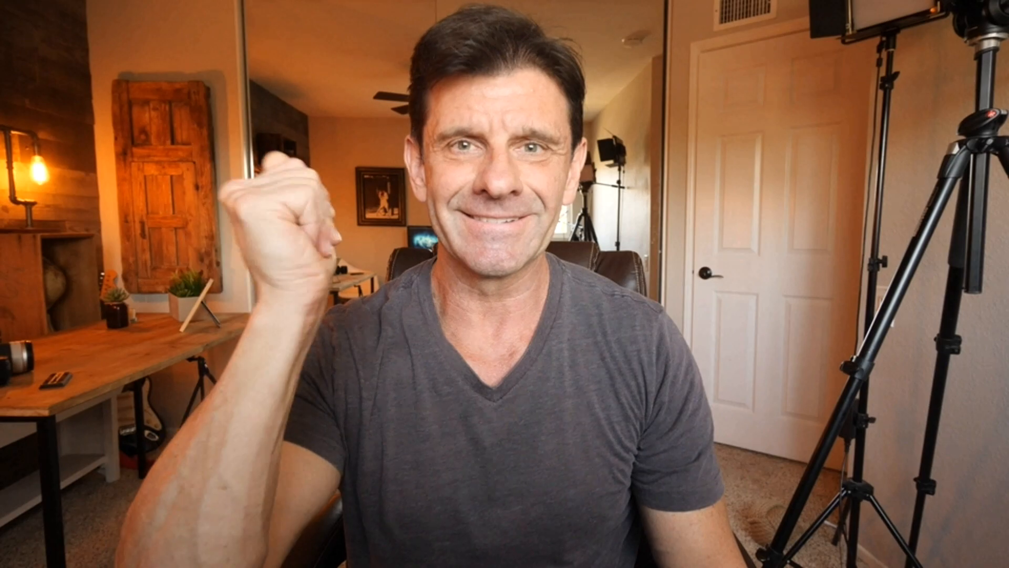
key("ctrl+grave")
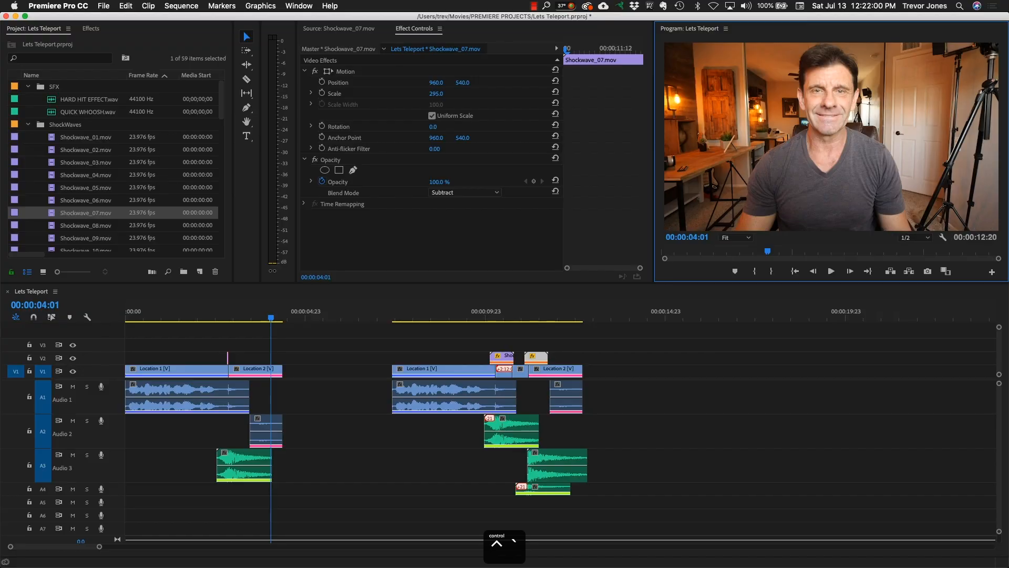
left_click(471, 314)
key("ctrl+grave")
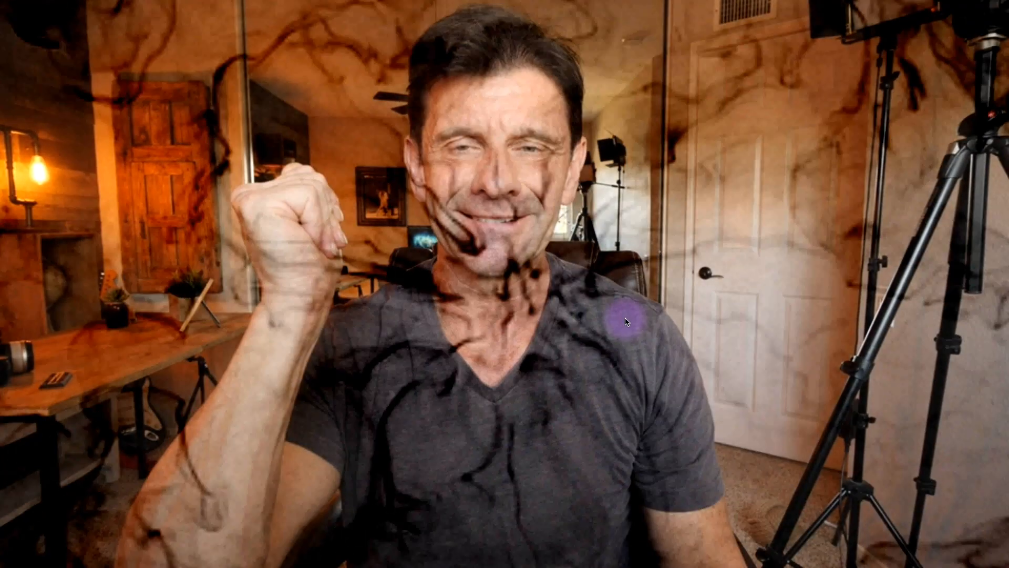
key("ctrl+grave")
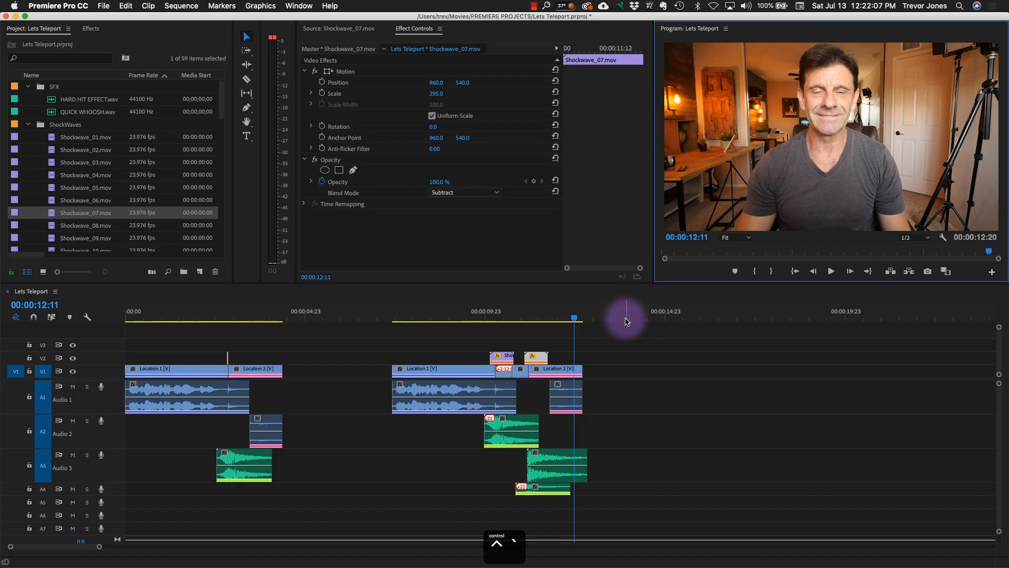